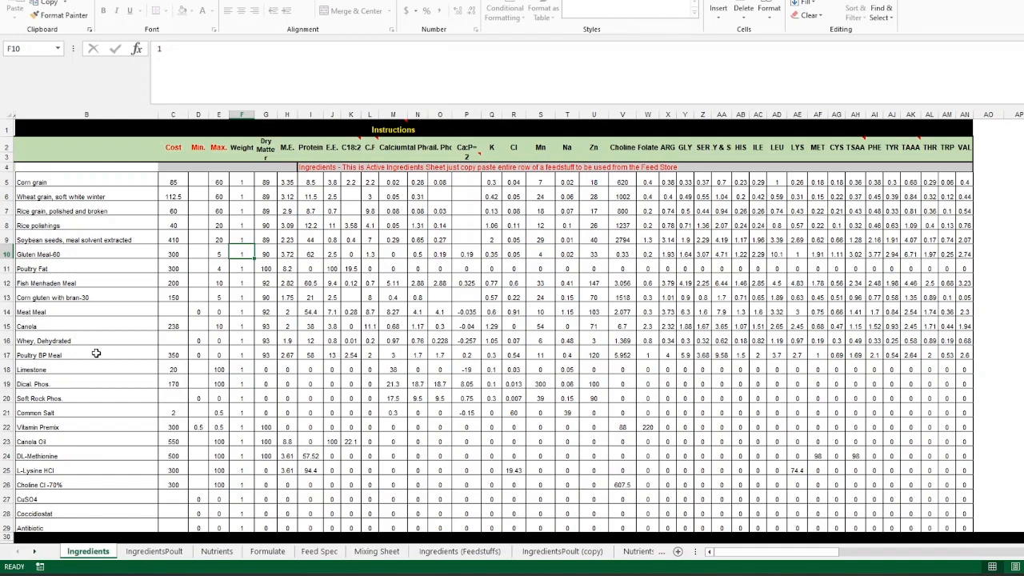
Open the IngredientsPoult sheet and look through its feedstuff list down to the last ingredient row
left_click(96, 278)
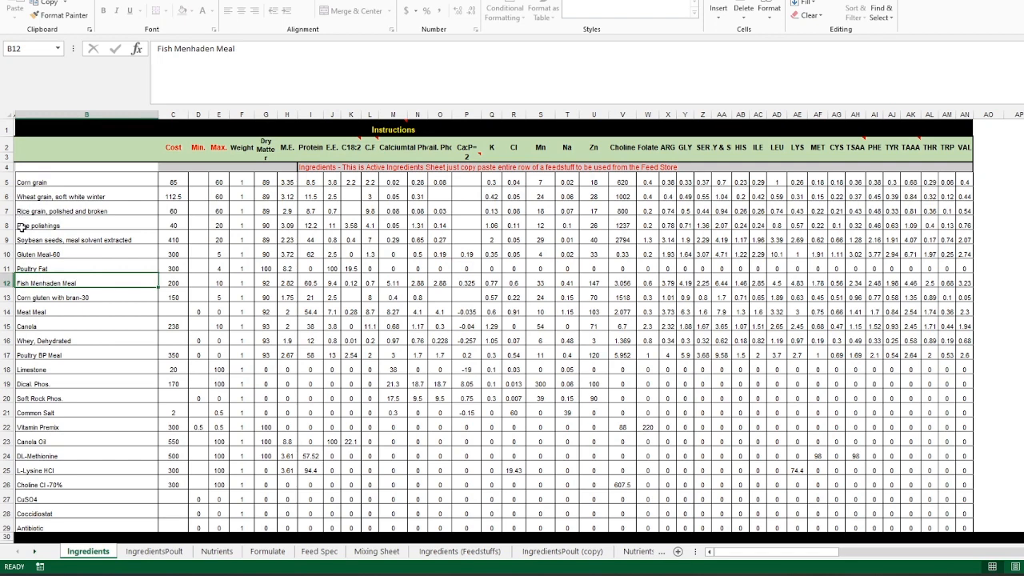
left_click(35, 292)
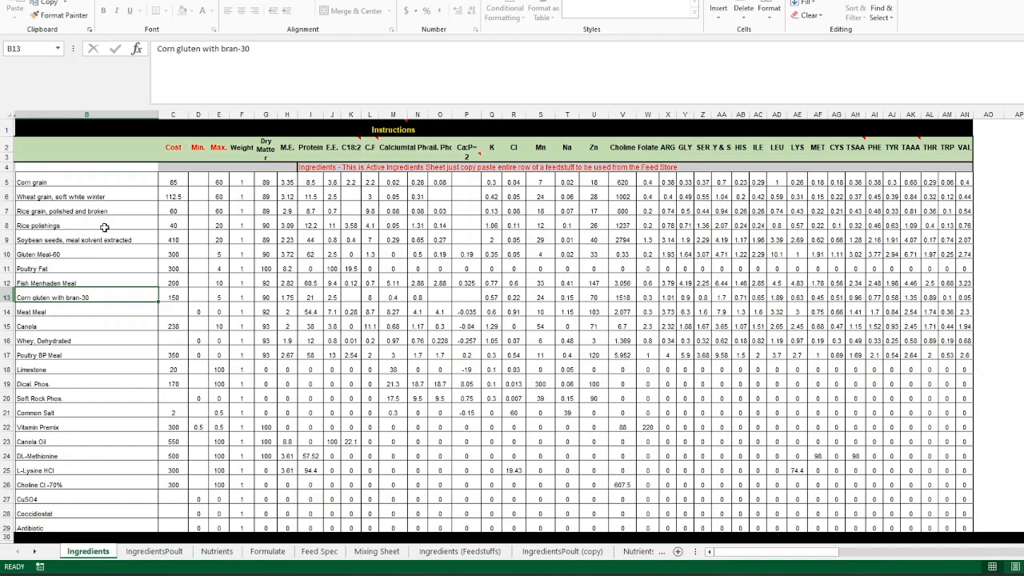
left_click(165, 555)
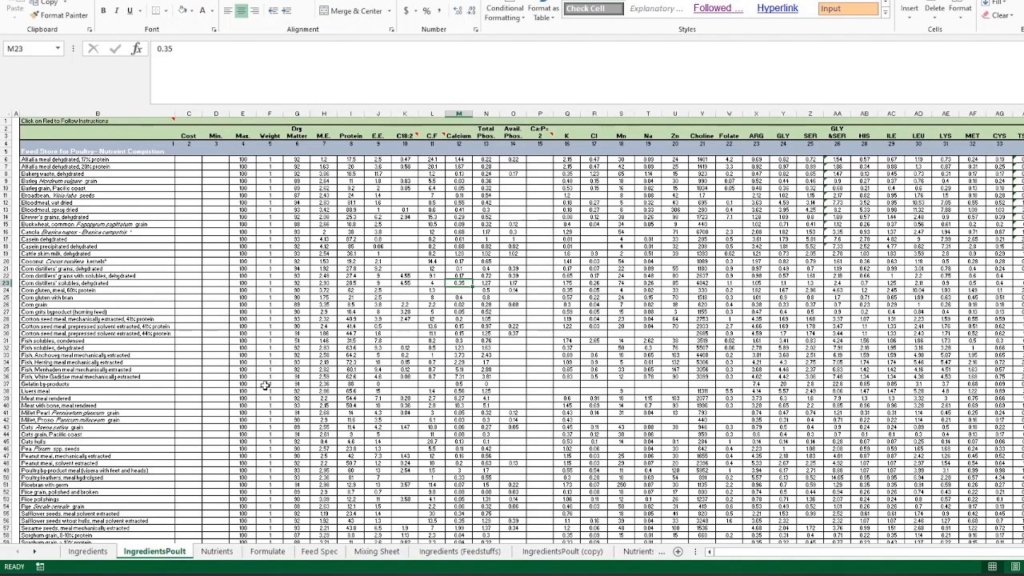
scroll(144, 286, "down", 5)
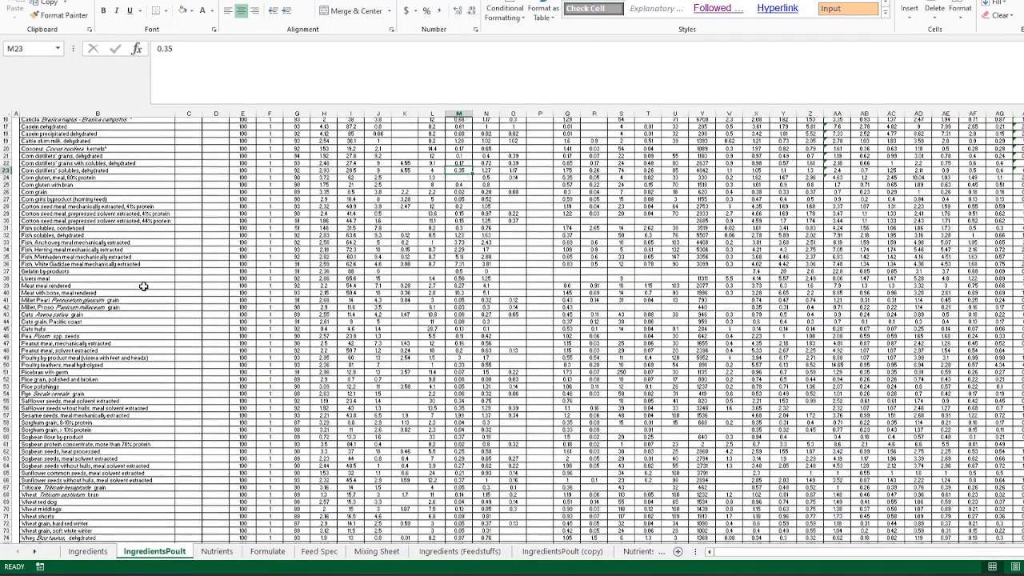
scroll(144, 288, "down", 13)
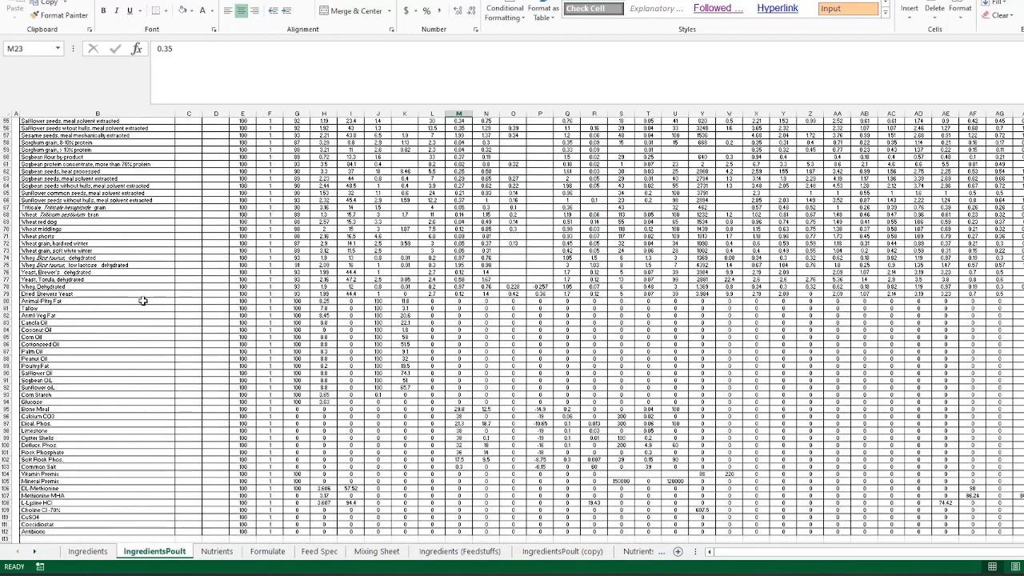
scroll(148, 416, "down", 4)
scroll(148, 416, "right", 1)
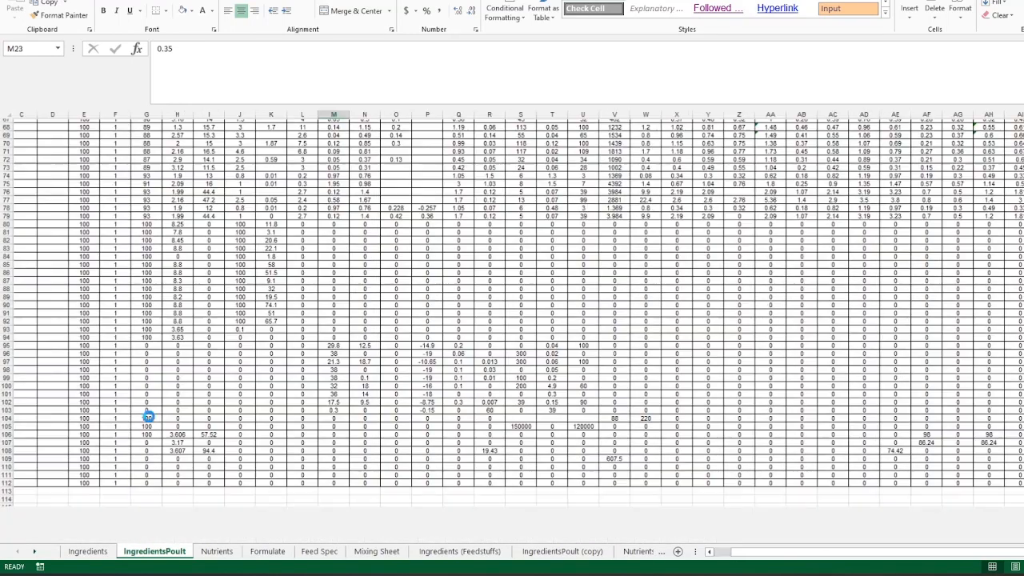
scroll(148, 416, "up", 4)
scroll(781, 558, "left", 4)
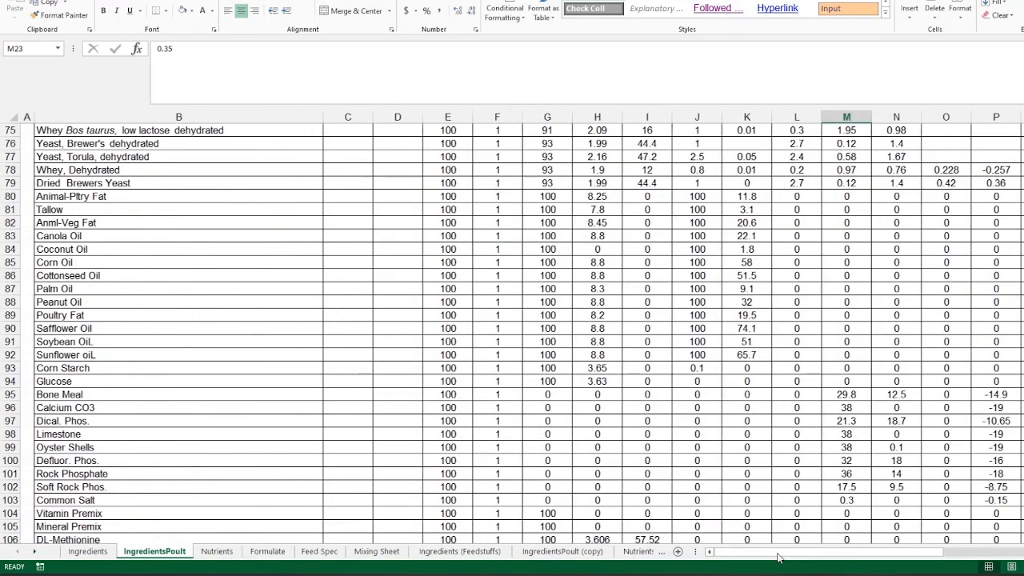
scroll(201, 499, "down", 4)
scroll(198, 502, "down", 1)
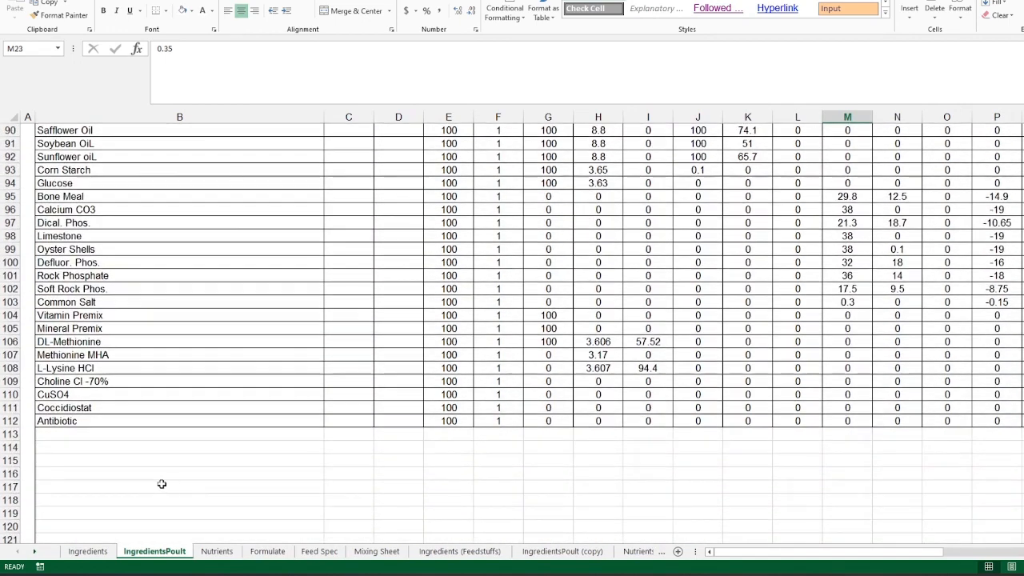
Return to the top of the poultry feed store and read the ingredient names from the grains down to the oils and minerals
scroll(108, 420, "up", 20)
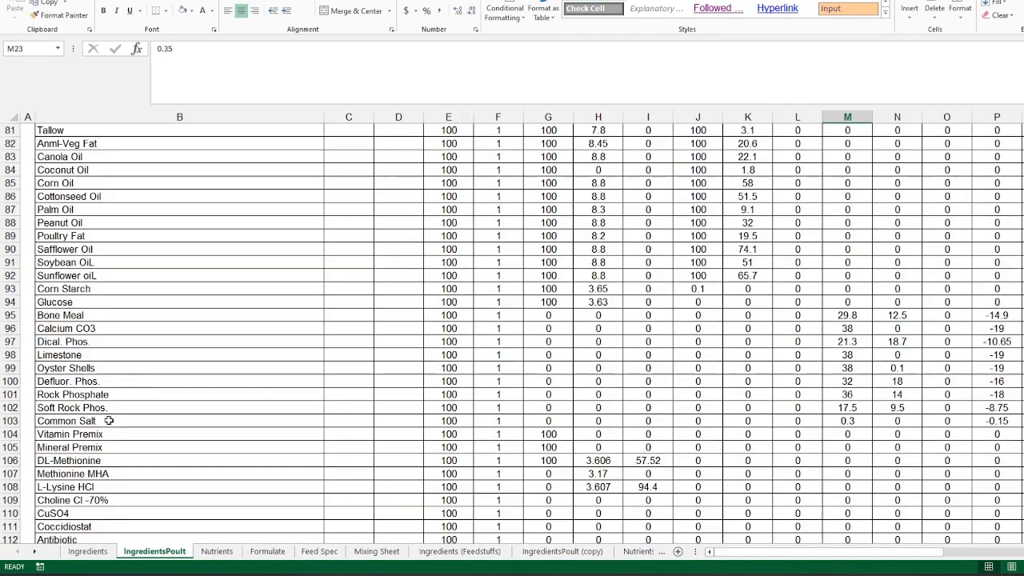
scroll(116, 417, "up", 7)
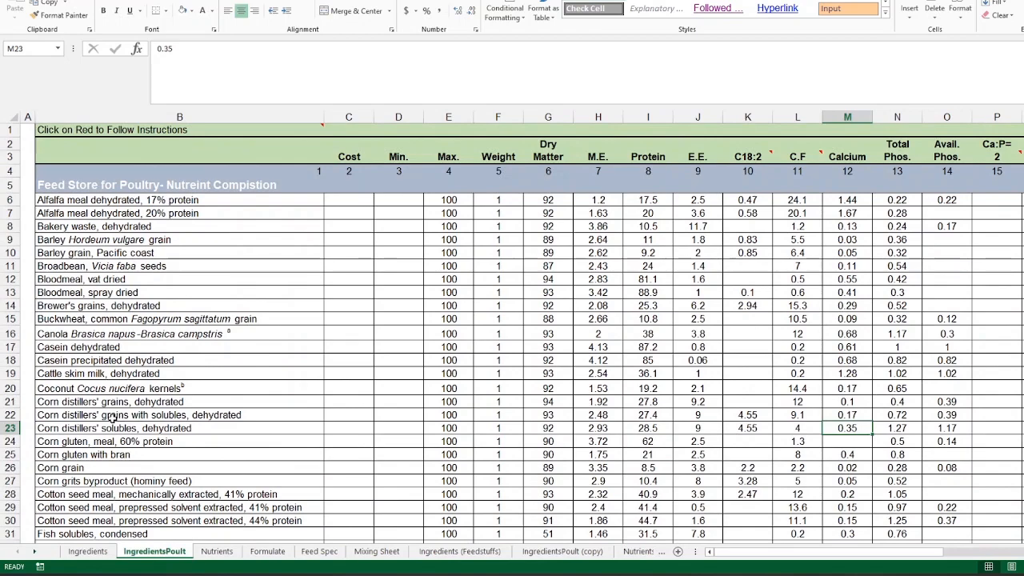
scroll(112, 418, "up", 6)
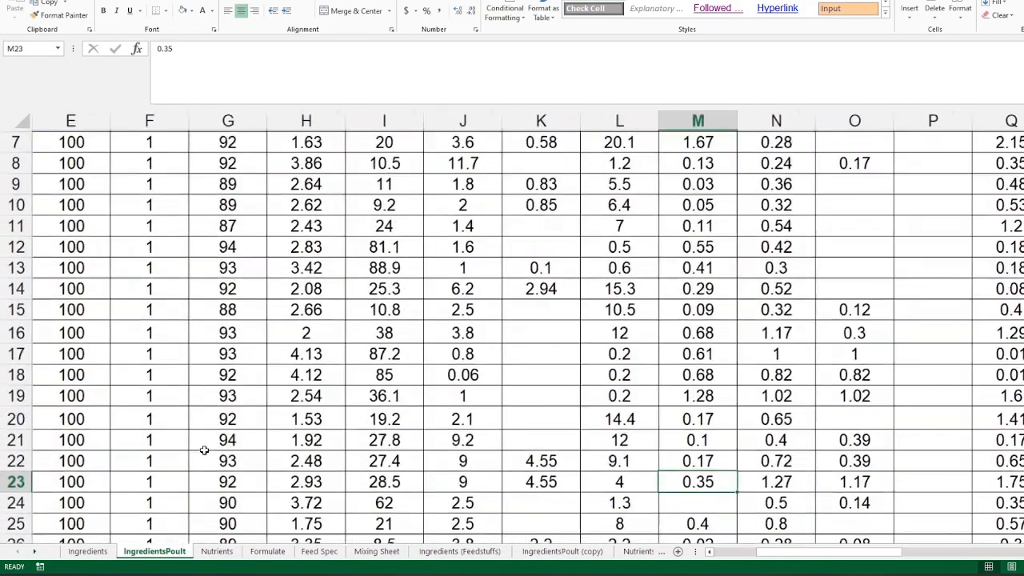
scroll(205, 451, "up", 1)
left_click_drag(813, 553, 743, 563)
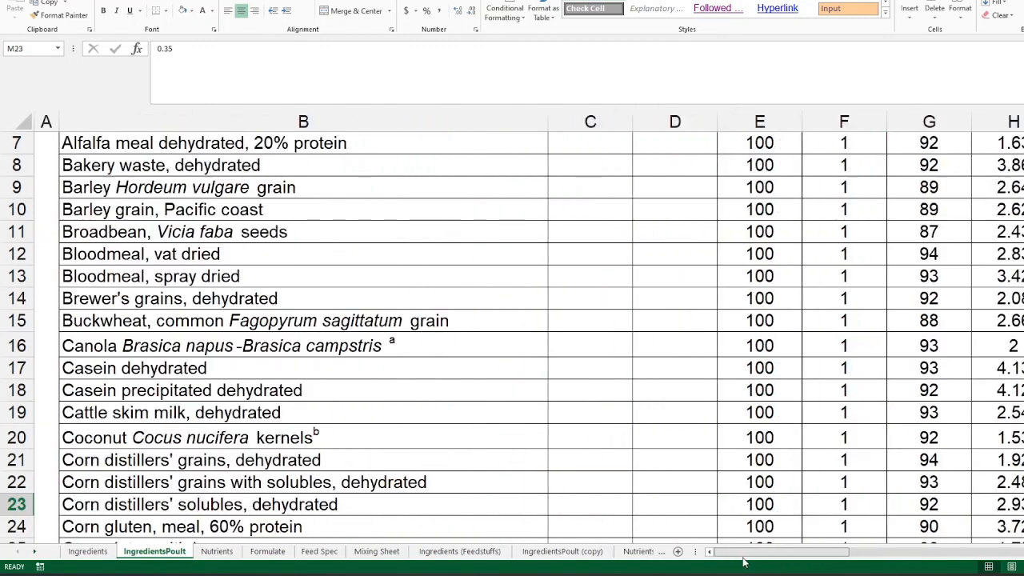
scroll(227, 353, "up", 2)
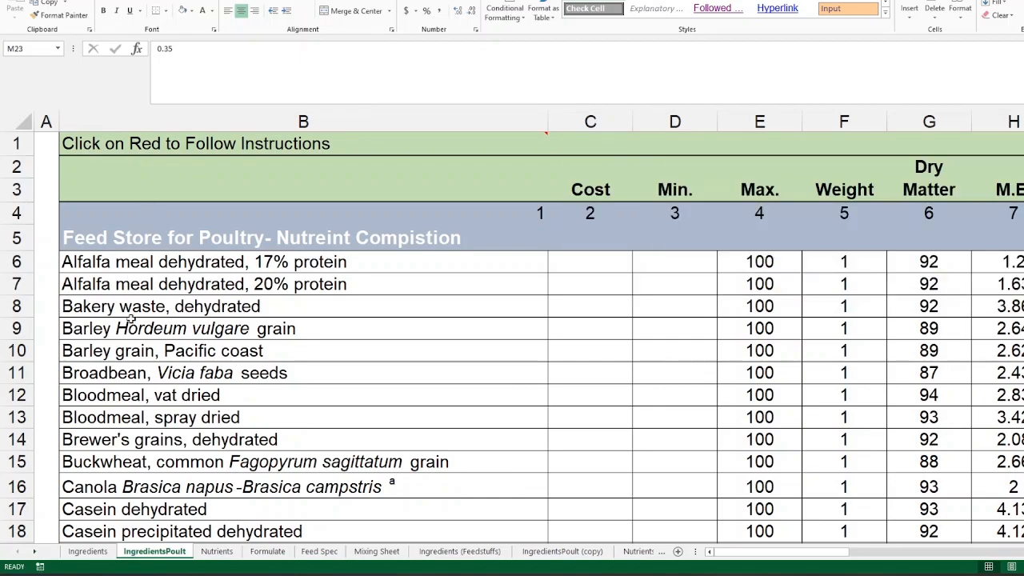
scroll(133, 349, "down", 5)
scroll(132, 349, "down", 14)
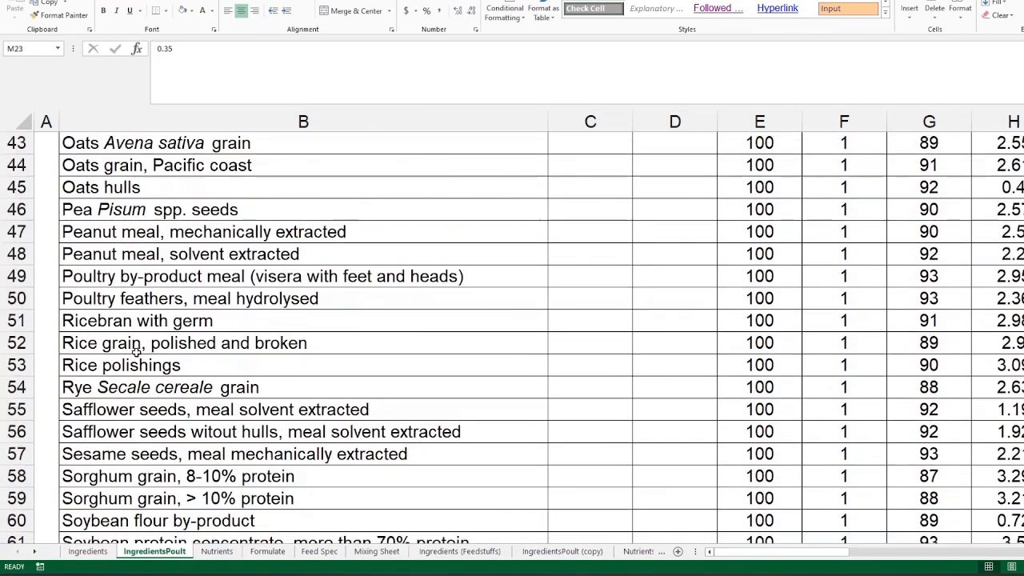
scroll(139, 366, "down", 10)
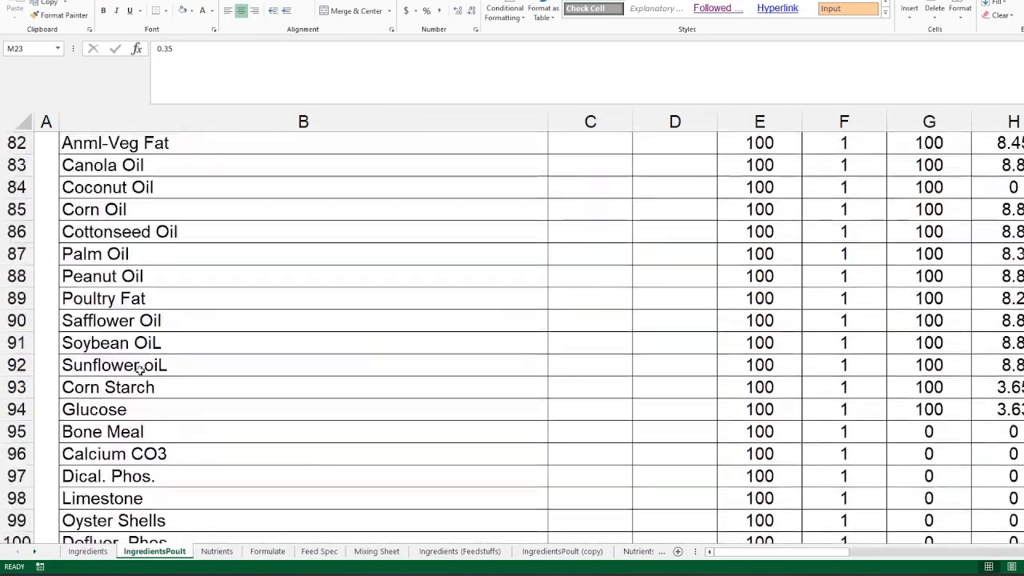
Add a new ingredient named "Local feed" in cell B113, directly below Antibiotic at the end of the list
scroll(141, 368, "down", 4)
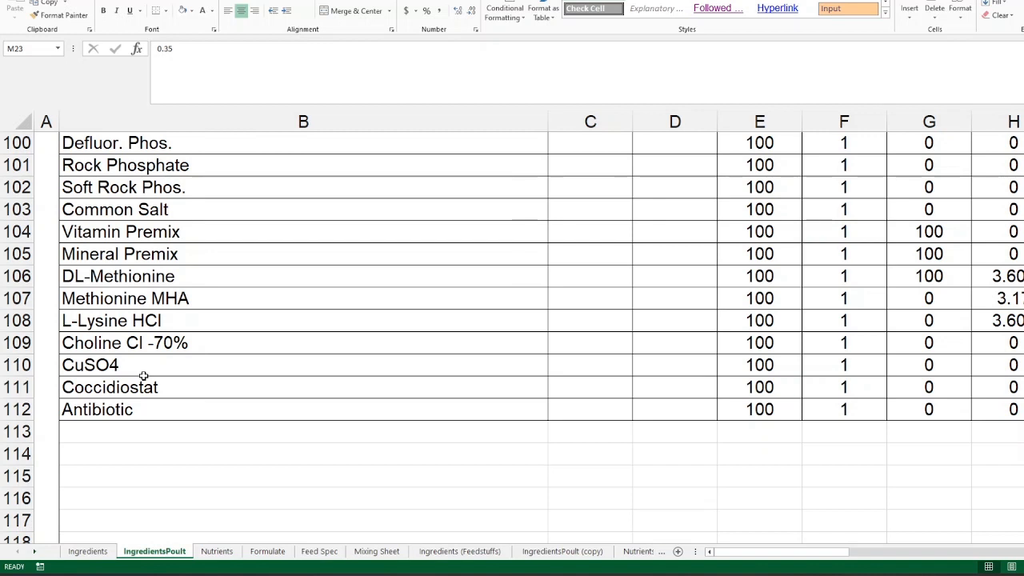
left_click(126, 428)
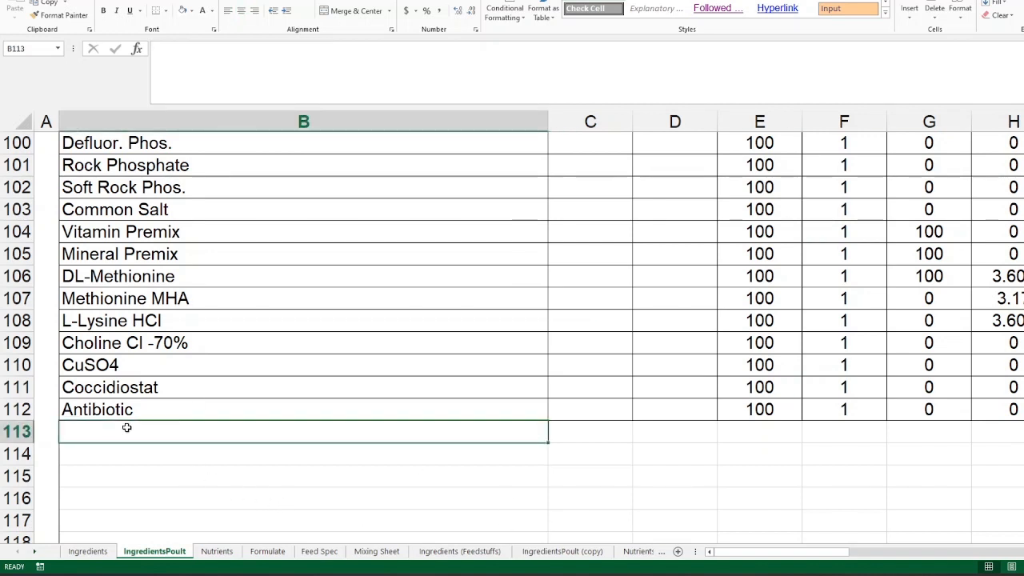
type("LOcal ")
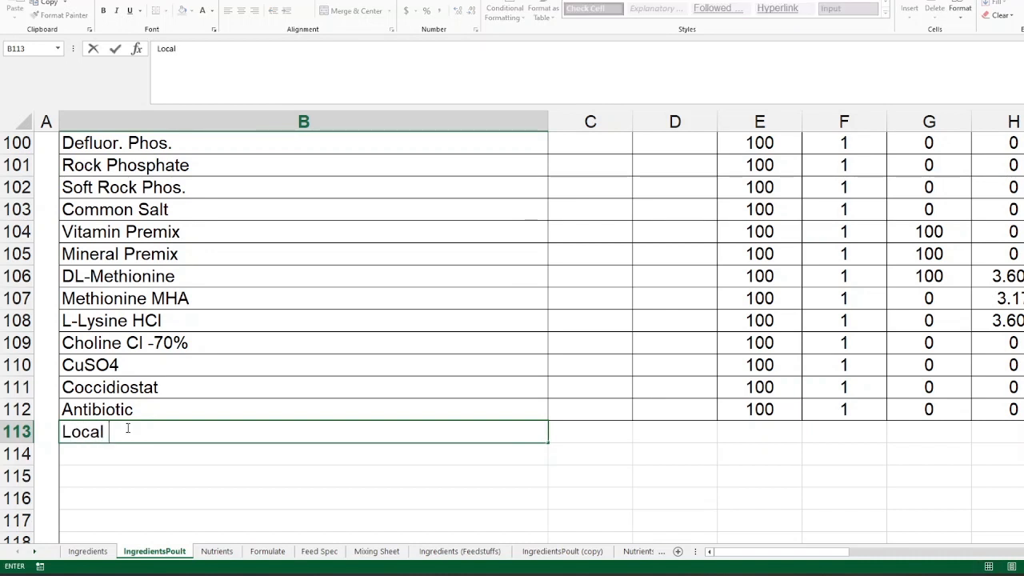
type("feed")
key("Return")
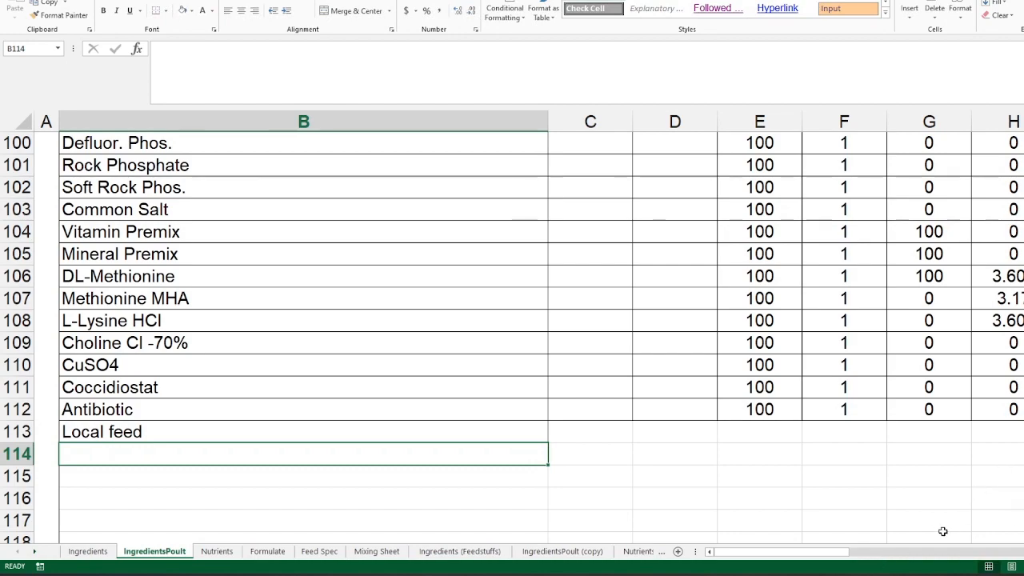
Examine the Cost, Min. and Max. columns of the poultry feed store, ending on the first ingredient's cost cell
scroll(809, 244, "up", 20)
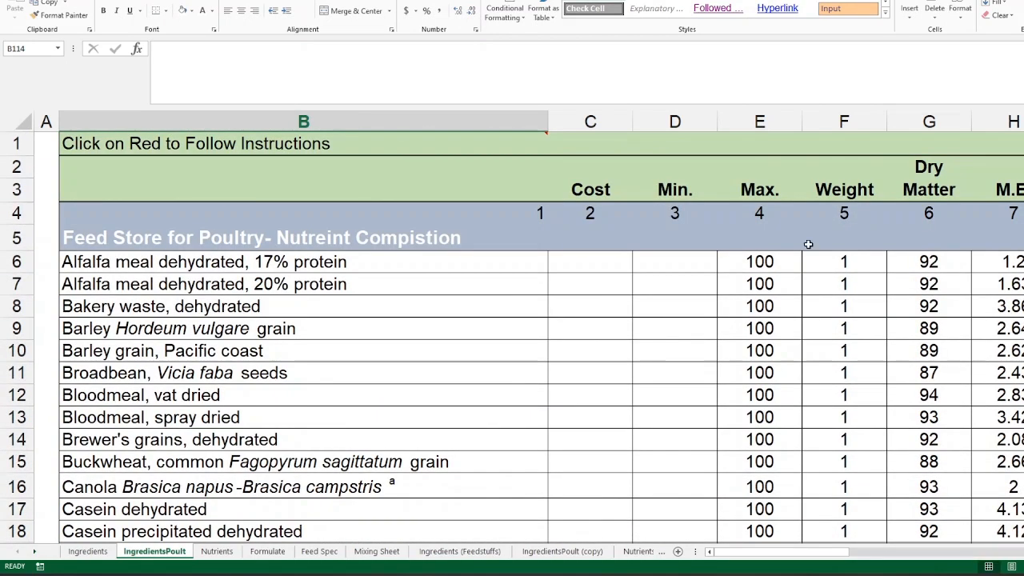
left_click(591, 266)
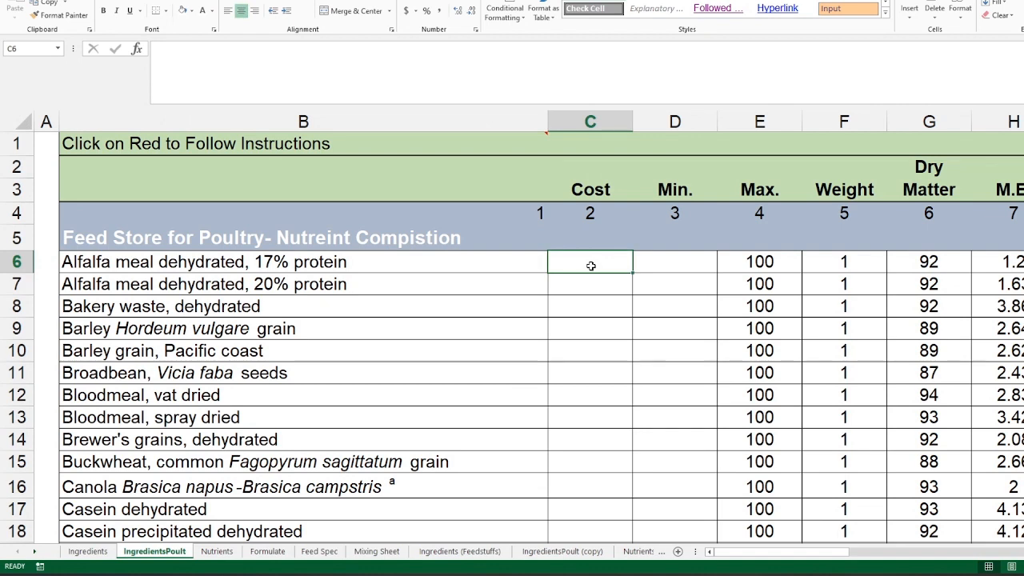
left_click(597, 116)
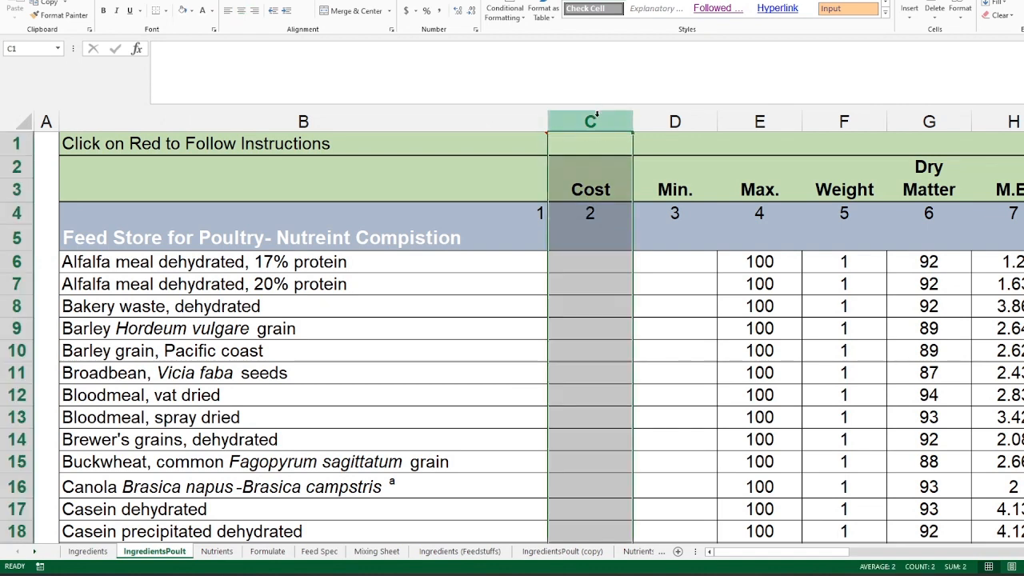
left_click(675, 120)
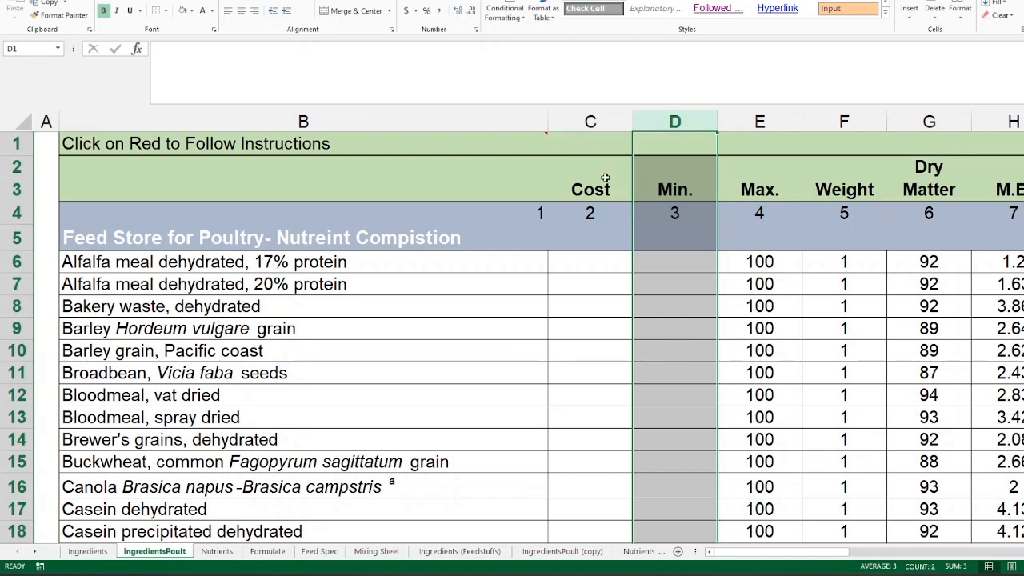
left_click(728, 120)
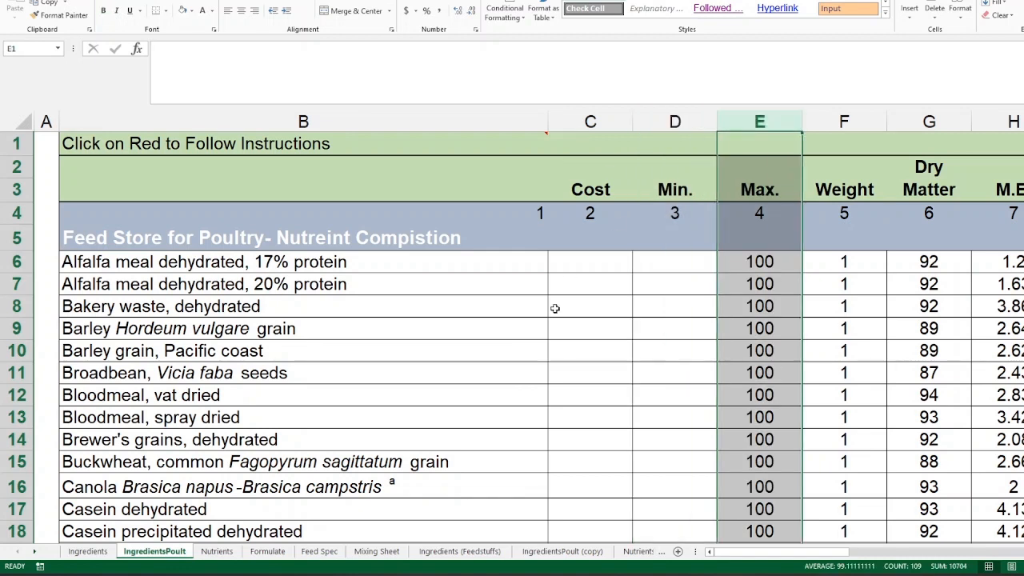
left_click(597, 263)
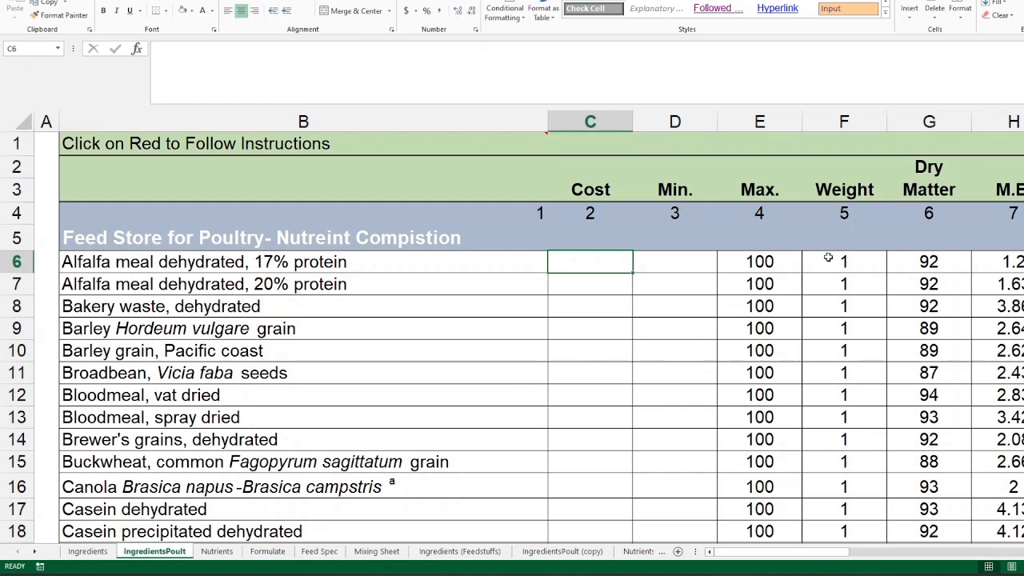
Go through the row 3 column headings one by one from Weight to total phosphorus
left_click(852, 193)
key("Right")
key("Right")
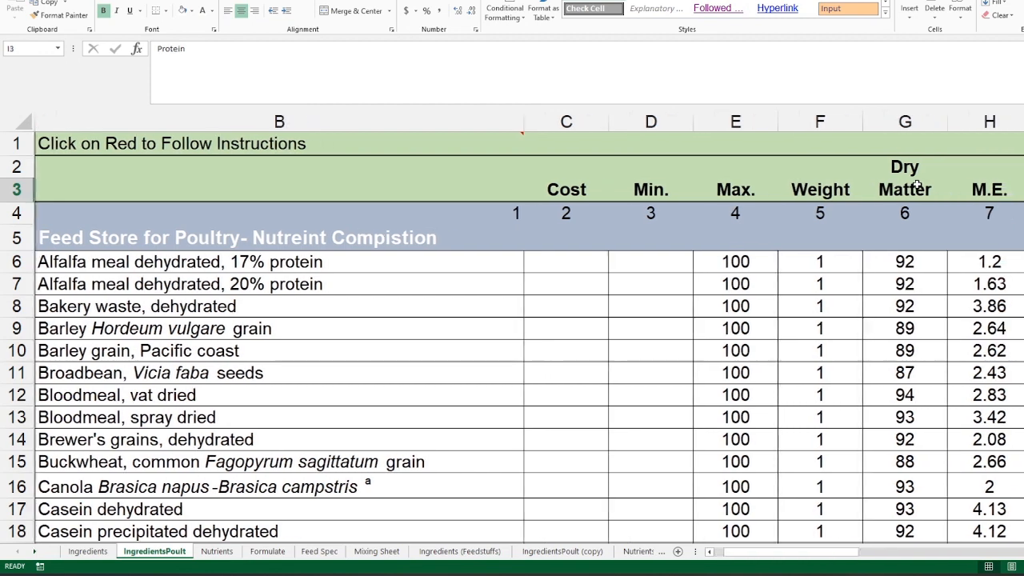
key("Right")
key("Right")
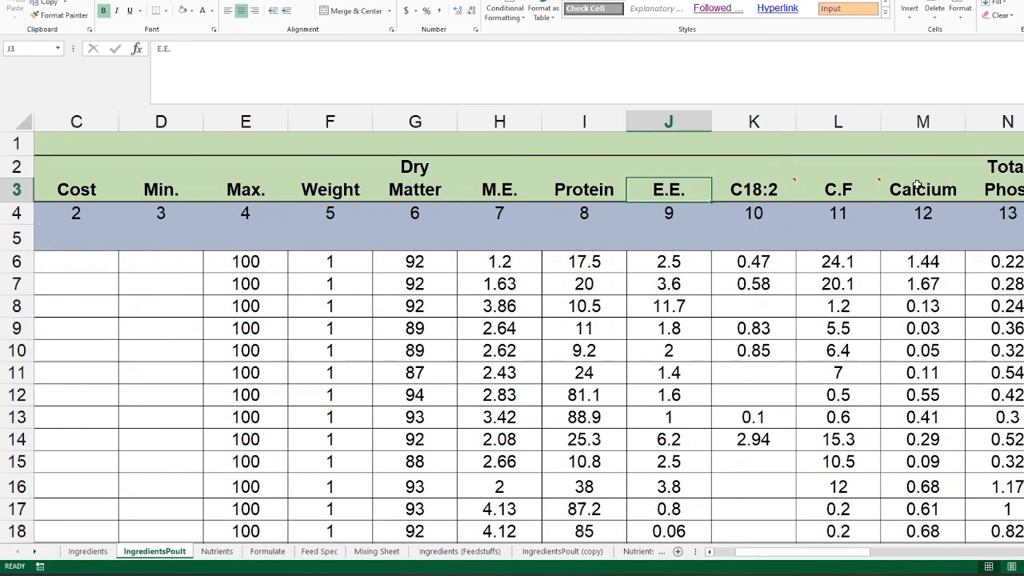
key("Right")
key("Left")
key("Right")
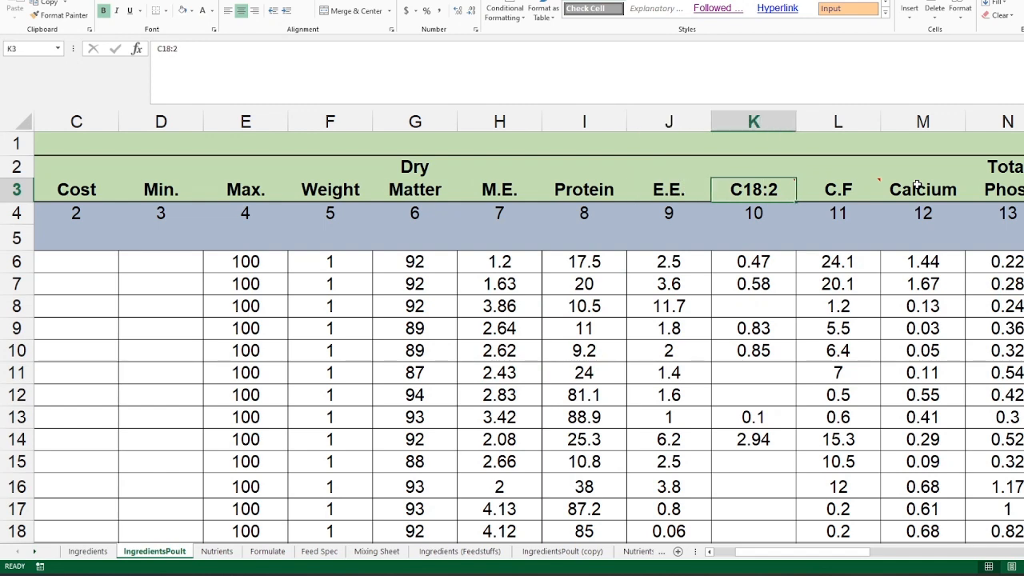
key("Right")
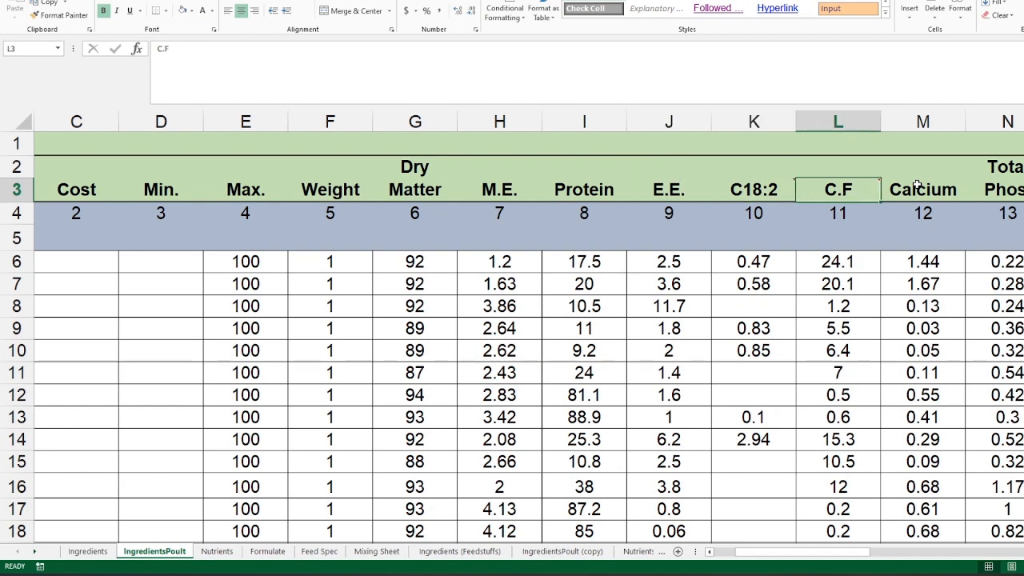
key("Right")
key("Right")
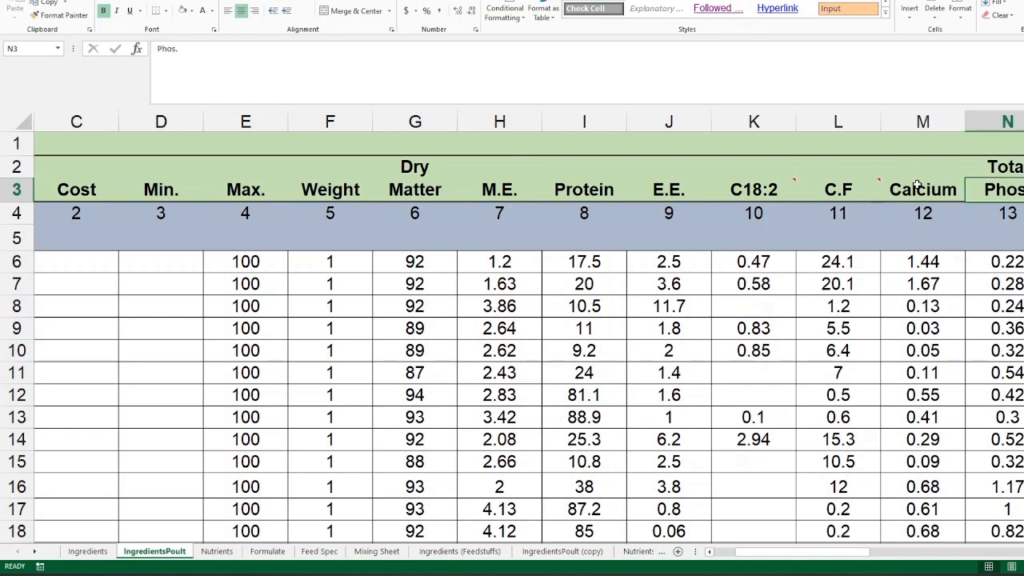
Go through the remaining mineral and vitamin headings in row 3, from available phosphorus on to the amino acid ARG
key("Right")
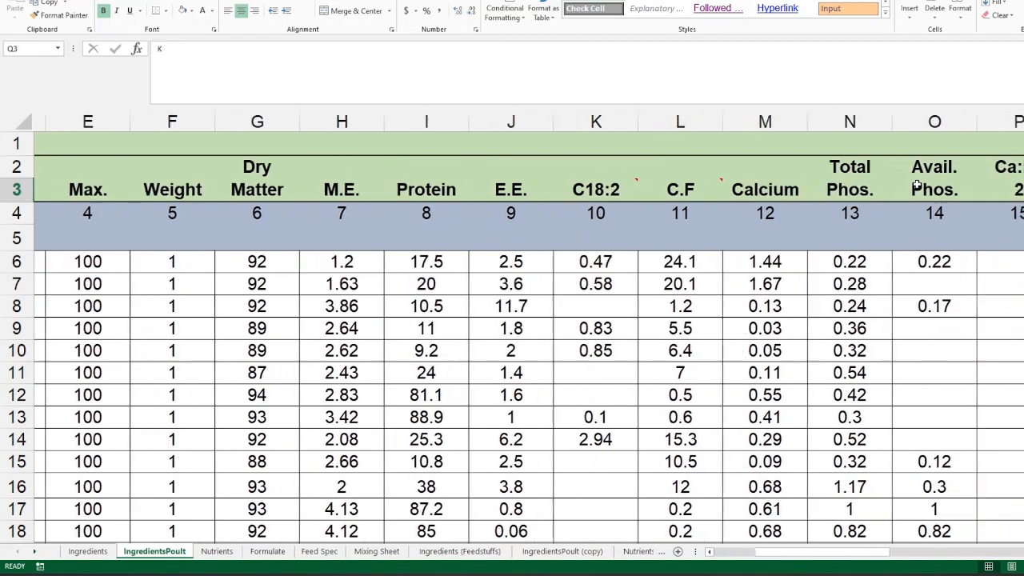
key("Left")
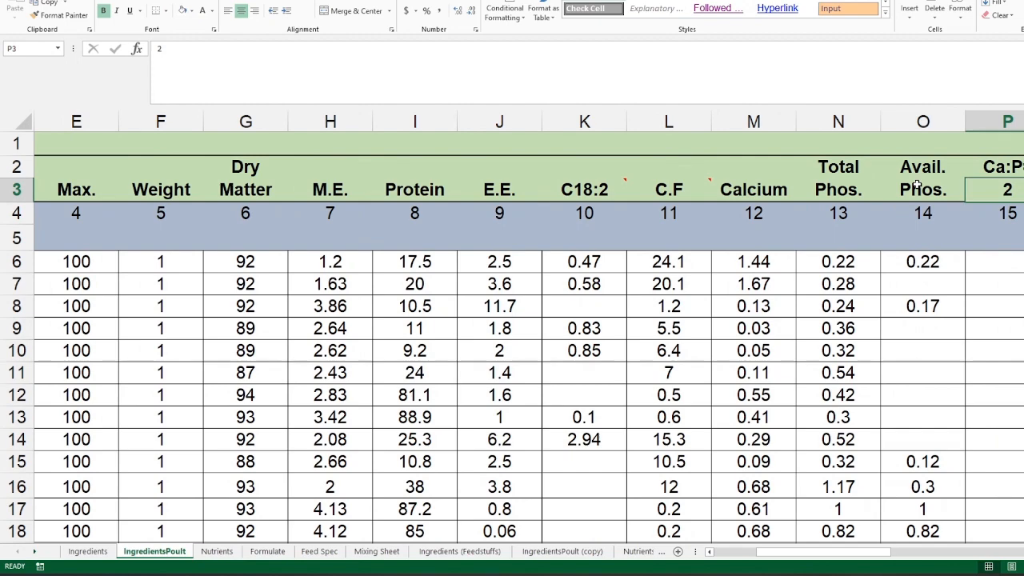
key("Right")
key("Right")
key("Right")
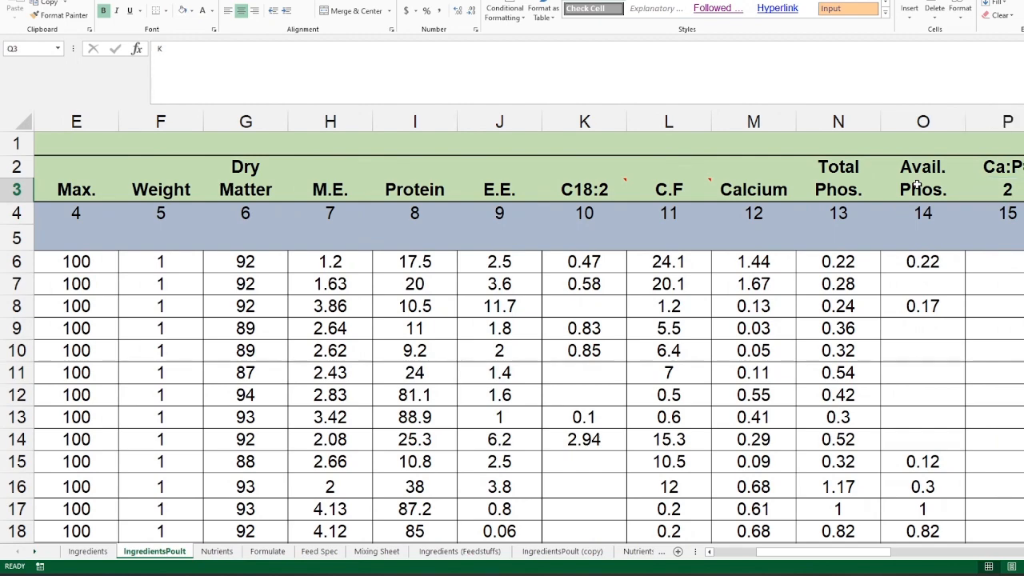
key("Right")
key("Right")
key("Right")
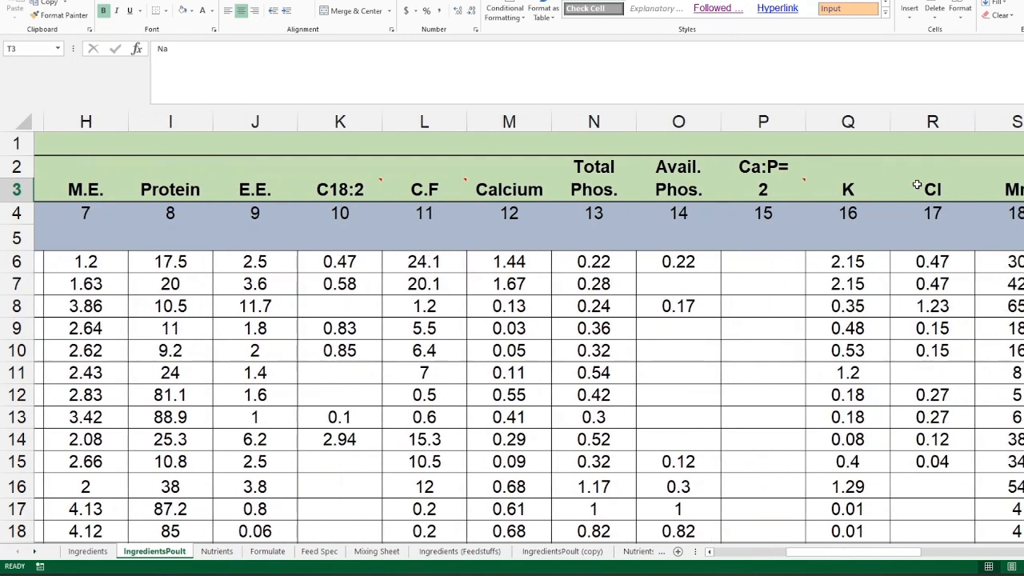
key("Right")
key("Right")
key("Right")
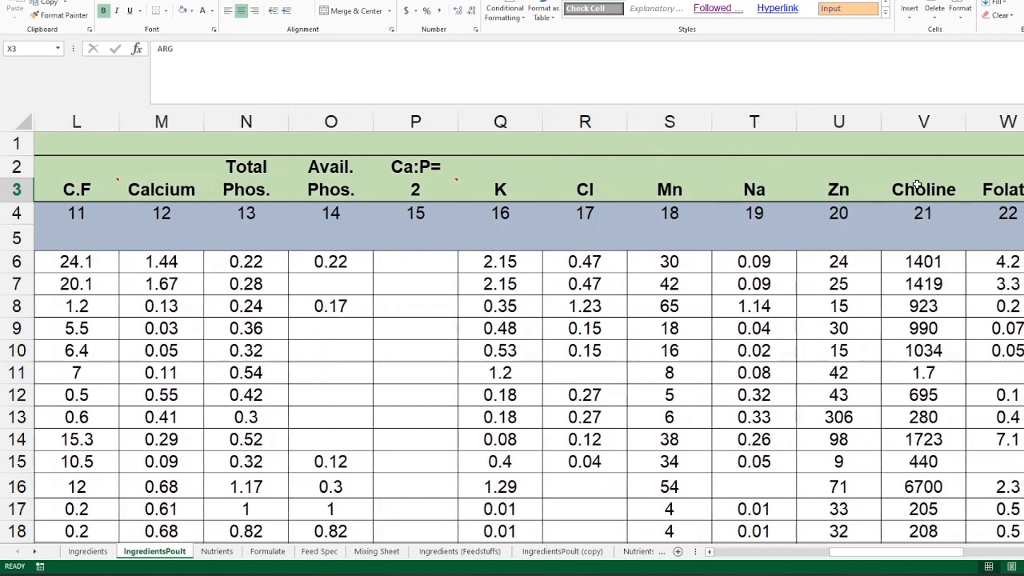
Go through the amino acid headings in row 3 one by one, from ARG to VAL
key("Left")
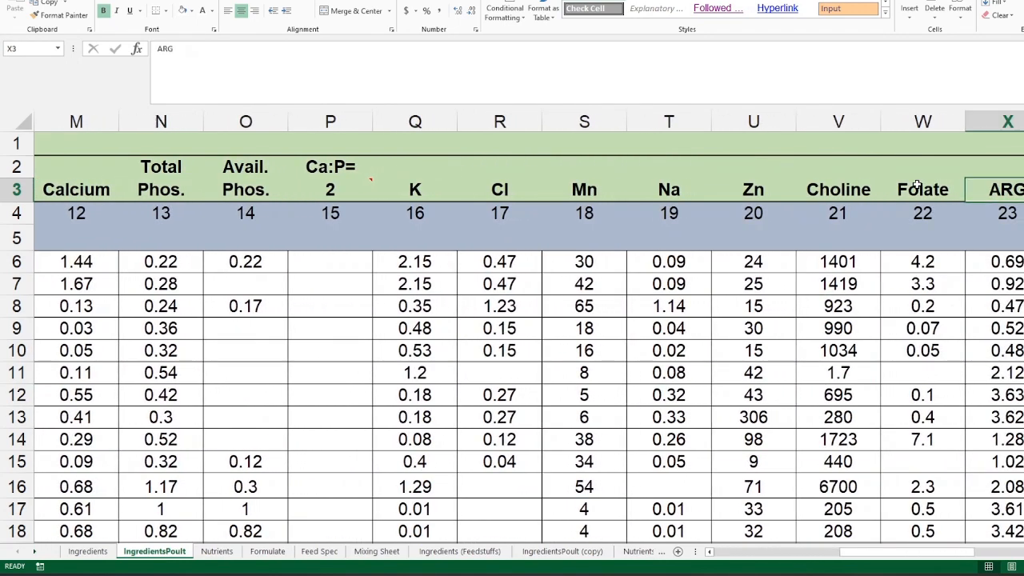
key("Right")
key("Right")
key("Right")
key("Right")
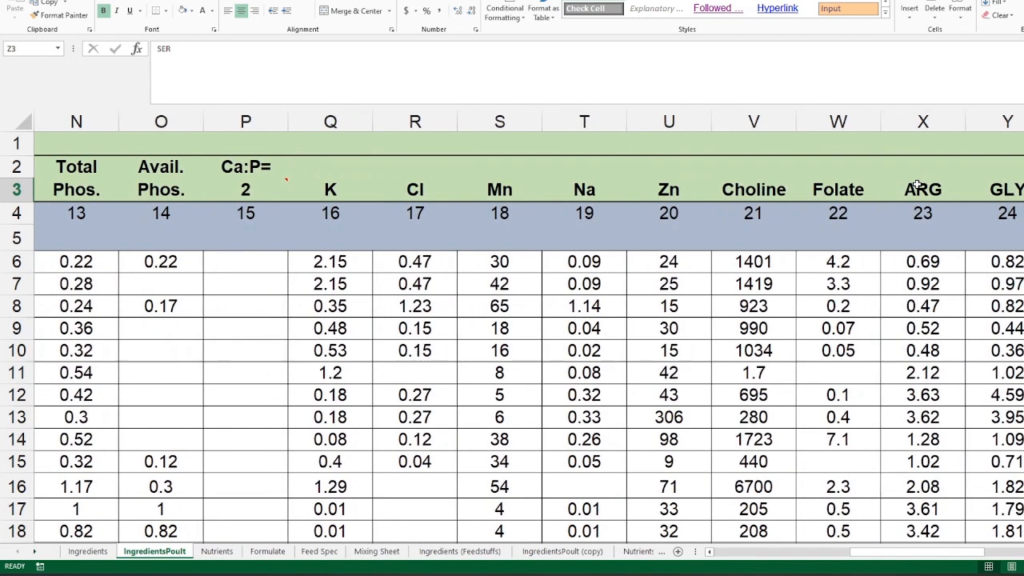
key("Right")
key("Right")
key("Right")
key("Right")
key("Right")
key("Right")
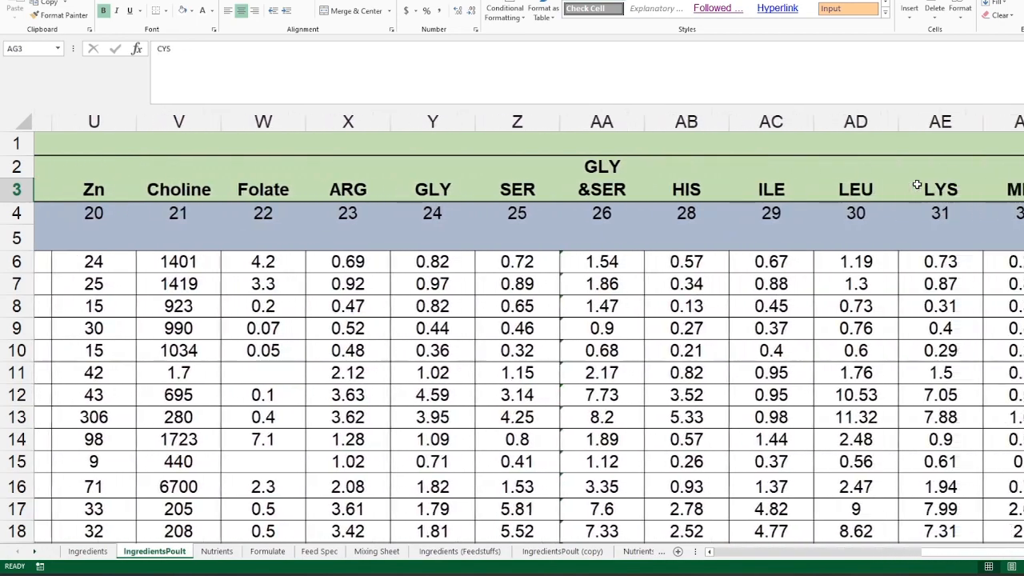
key("Right")
key("Right")
key("Right")
key("Right")
key("Right")
key("Right")
key("Right")
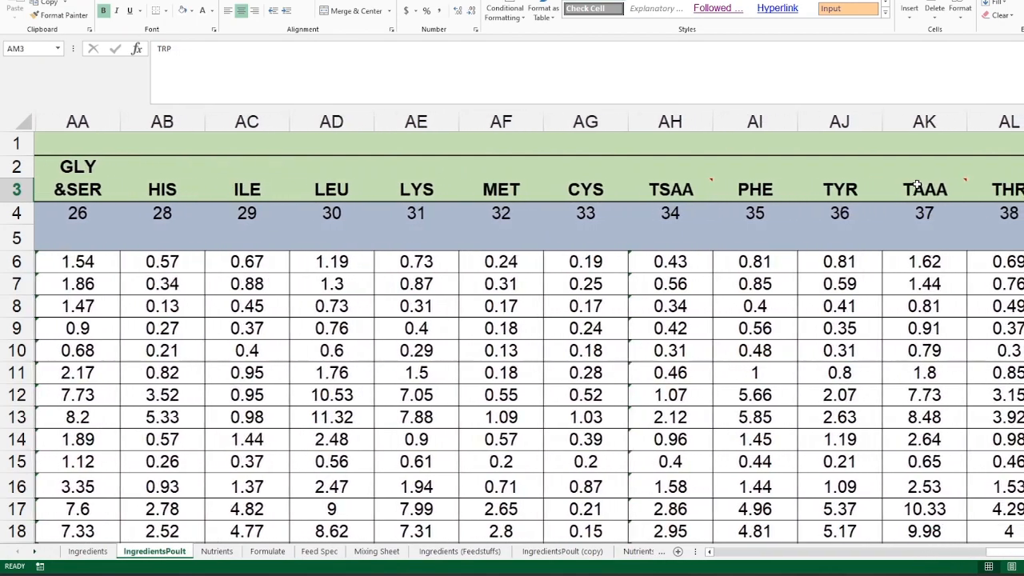
key("Left")
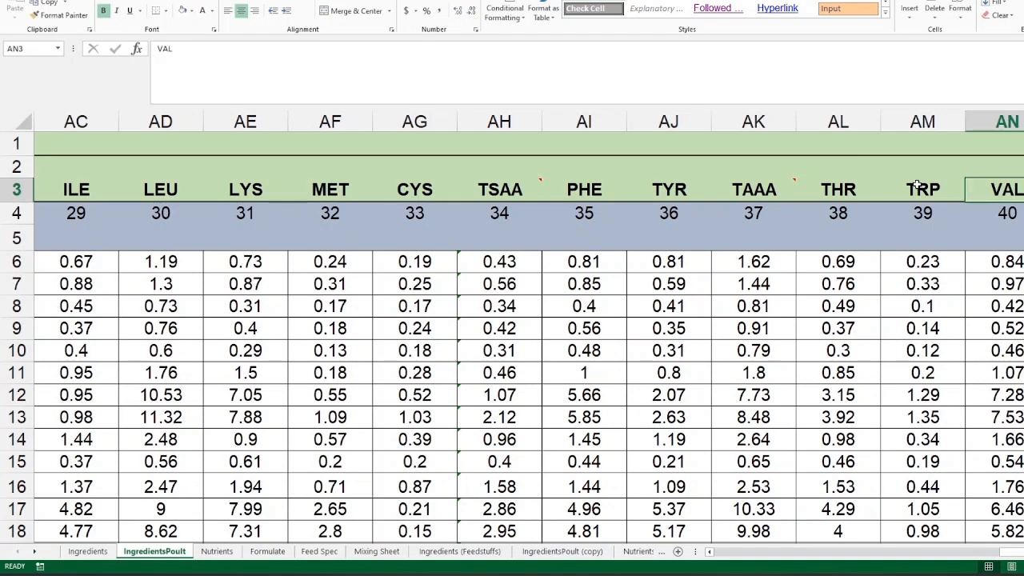
Go back along the row 3 headings from VAL to column A at the start of the sheet
key("Left")
key("Left")
key("Left")
key("Left")
key("Left")
key("Left")
key("Left")
key("Left")
key("Left")
key("Left")
key("Left")
key("Left")
key("Left")
key("Left")
key("Left")
key("Left")
key("Left")
key("Left")
key("Left")
key("Left")
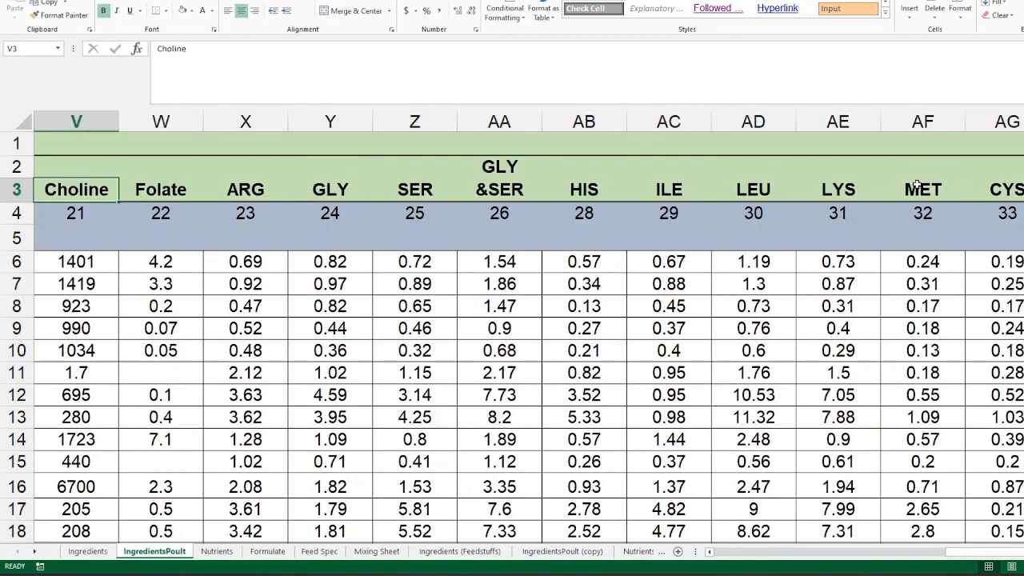
key("Left")
key("Left")
key("Left")
key("Left")
key("Left")
key("Left")
key("Left")
key("Left")
key("Left")
key("Left")
key("Left")
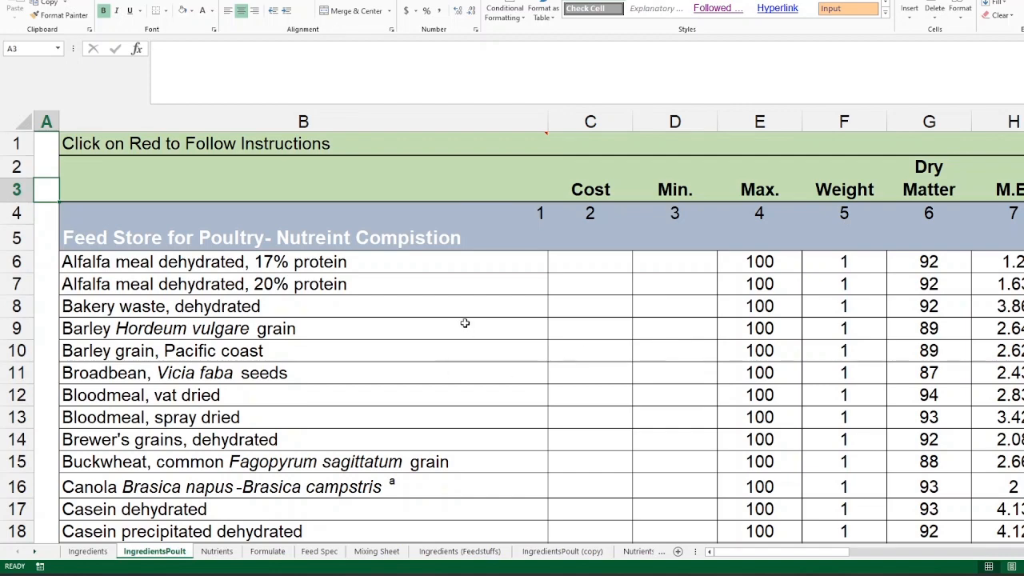
Look through the poultry feed store's ingredient list down to the wheat, whey and oil entries, and return to its beginning
scroll(462, 330, "down", 1)
scroll(462, 330, "down", 3)
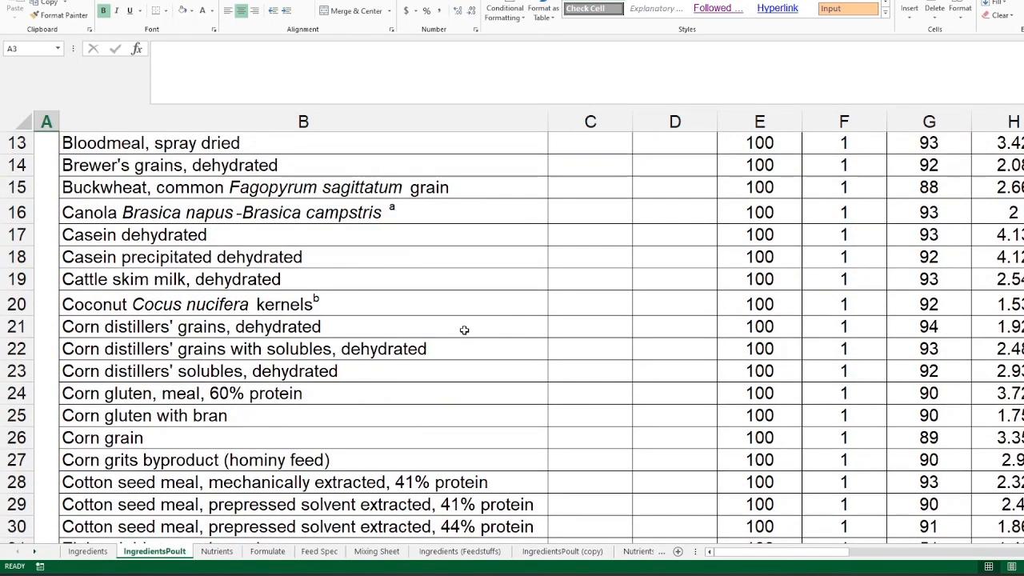
scroll(464, 330, "down", 4)
scroll(464, 329, "down", 2)
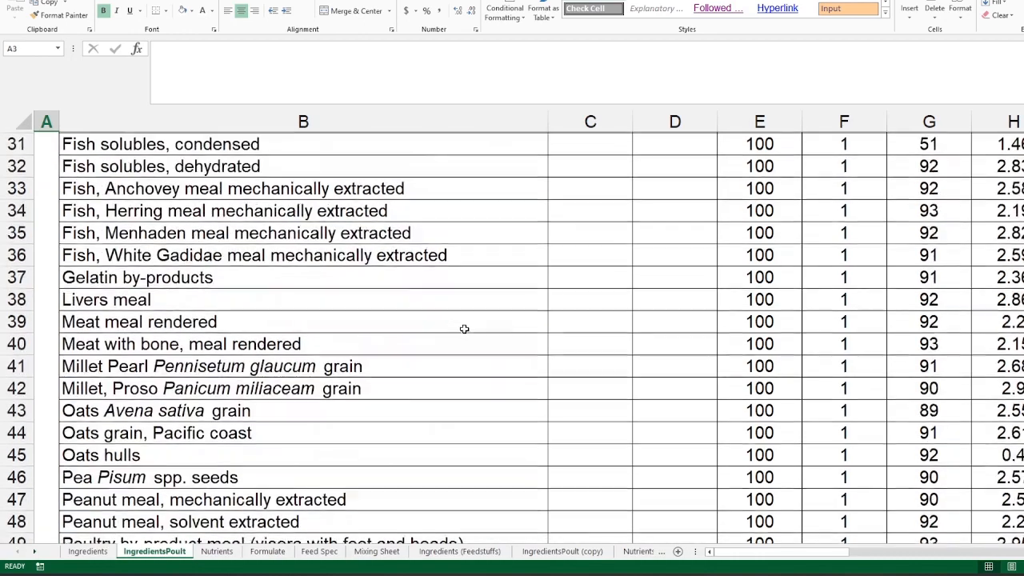
scroll(464, 329, "down", 3)
scroll(466, 331, "down", 4)
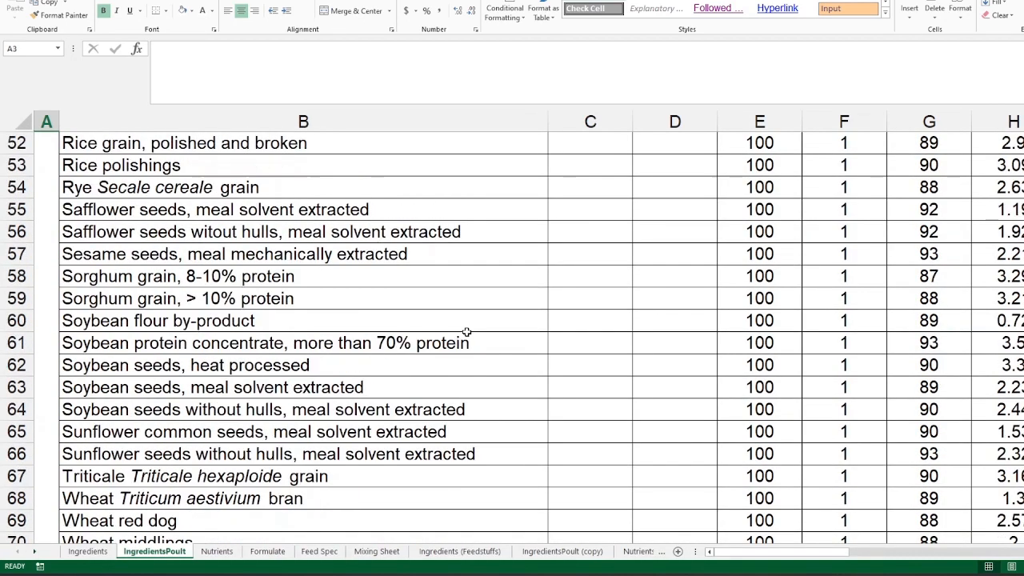
scroll(529, 448, "down", 5)
left_click(782, 248)
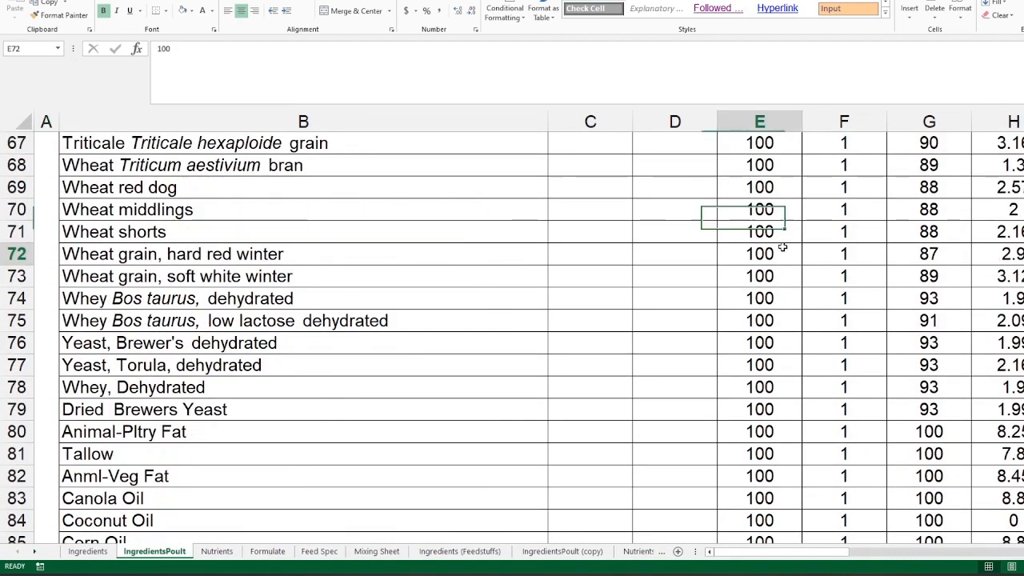
scroll(691, 354, "up", 16)
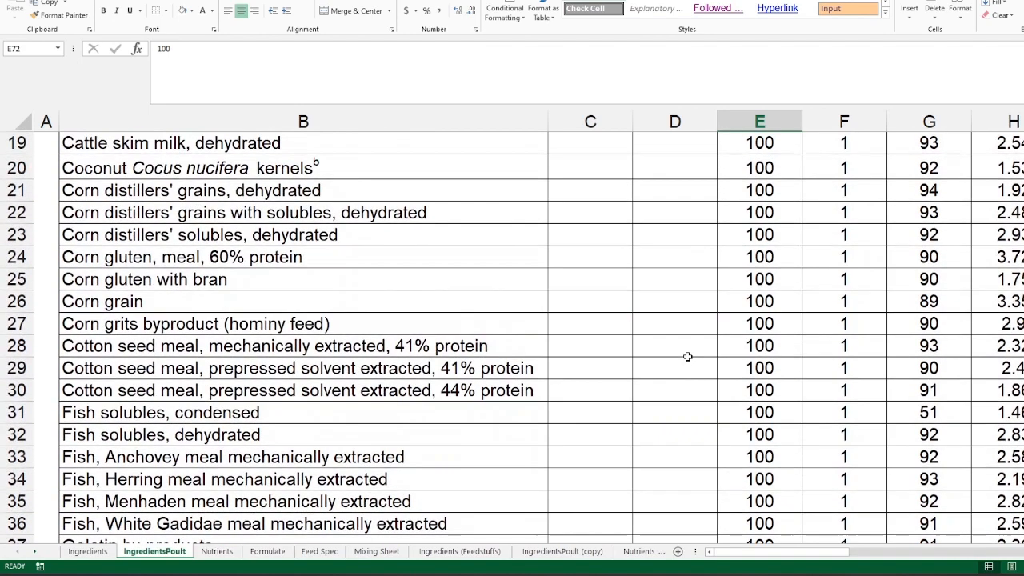
scroll(687, 356, "up", 6)
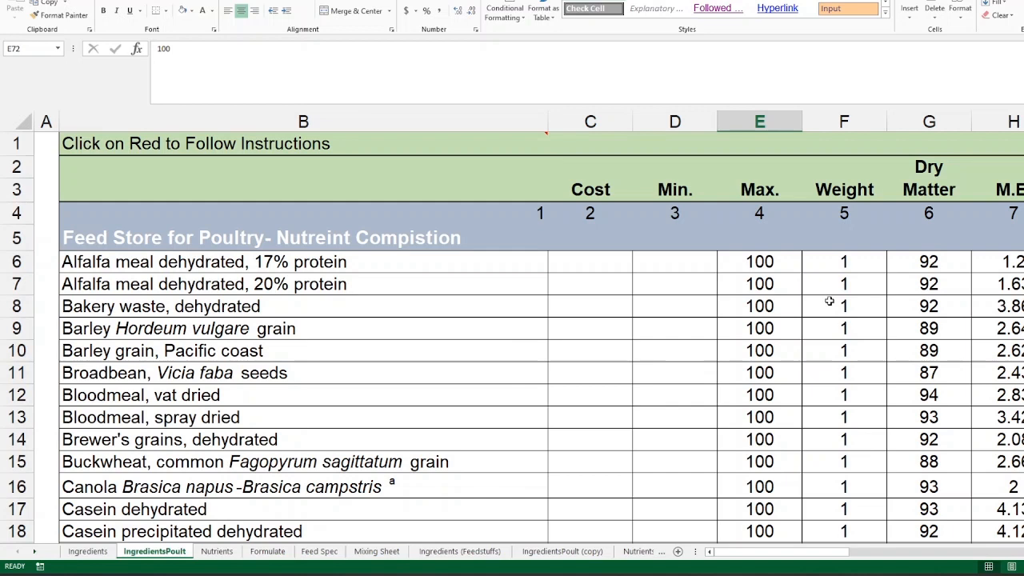
Review the active feedstuffs in B5:B29 of the Ingredients sheet, ending on Corn grain in B5
left_click(92, 558)
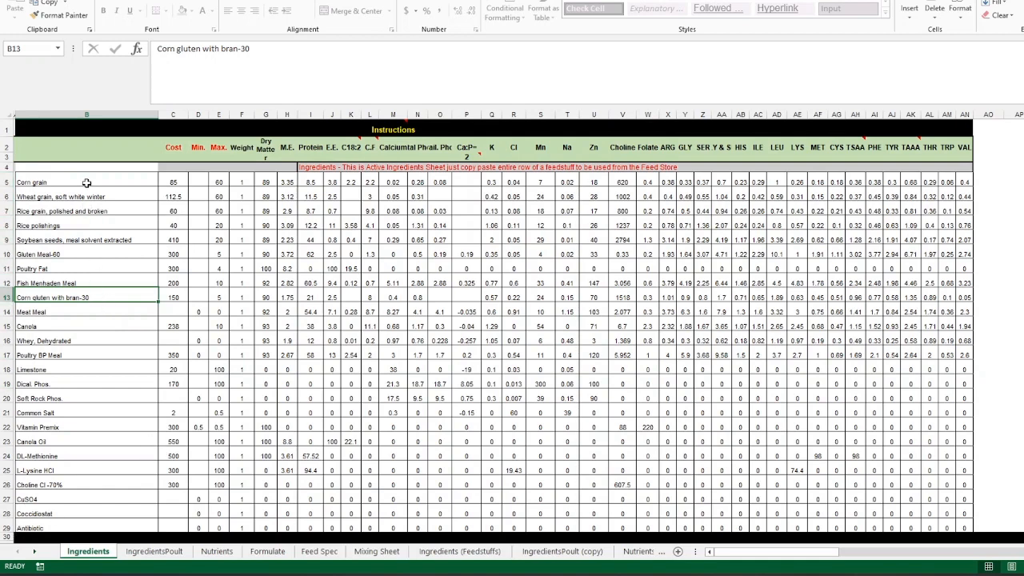
left_click_drag(87, 183, 85, 520)
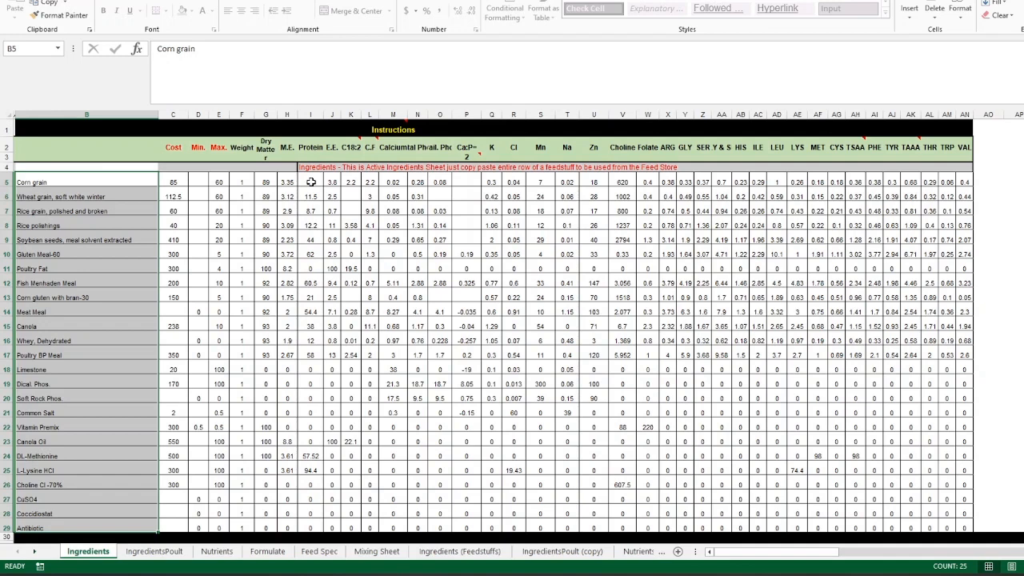
left_click(131, 254)
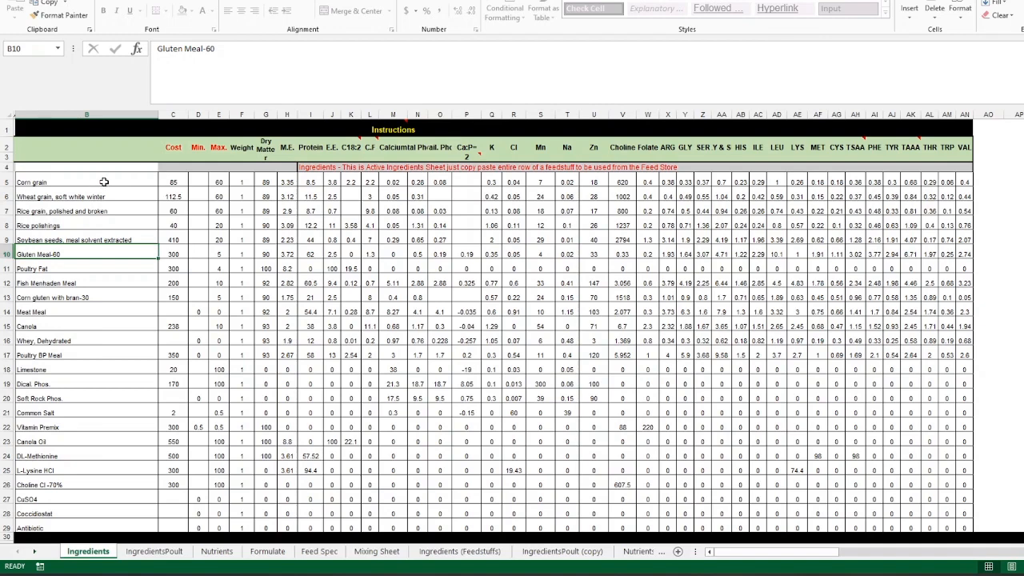
key("Up")
key("Up")
key("Up")
key("Up")
key("Up")
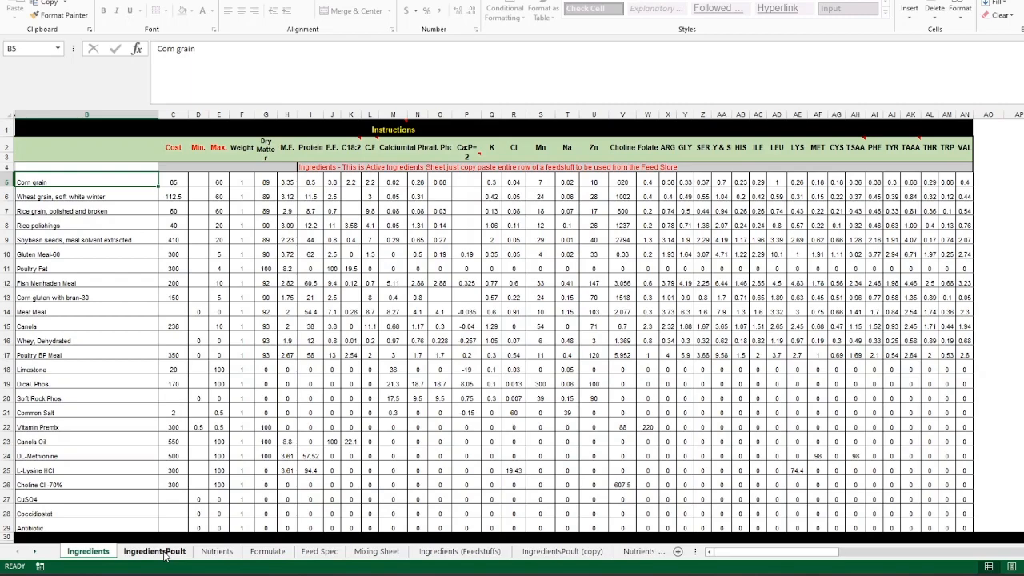
View the IngredientsPoult sheet zoomed out to show more feedstuffs and nutrient columns, and open its backup, IngredientsPoult (copy)
key("ctrl+Page_Down")
scroll(237, 382, "down", 5)
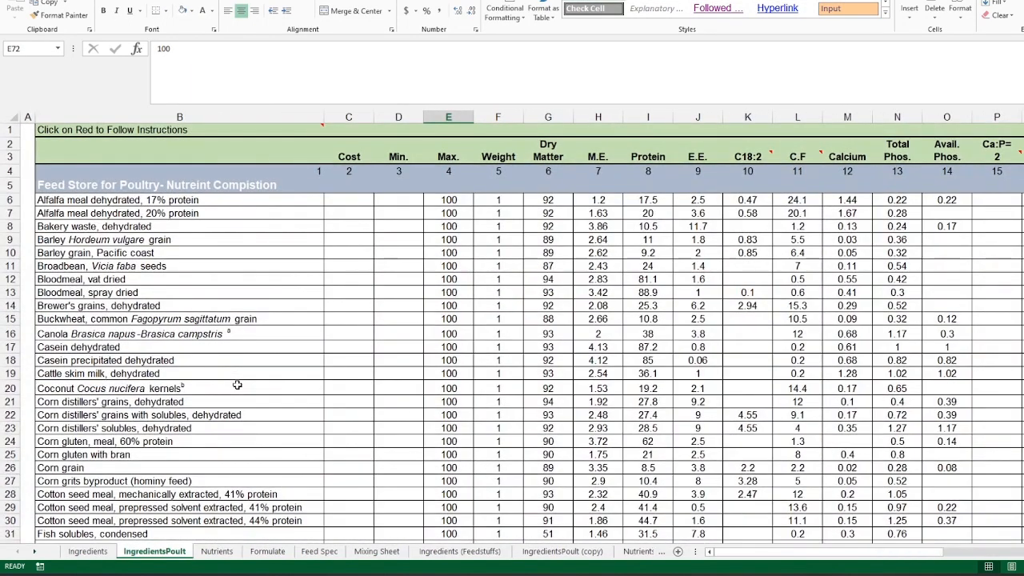
scroll(237, 385, "down", 3)
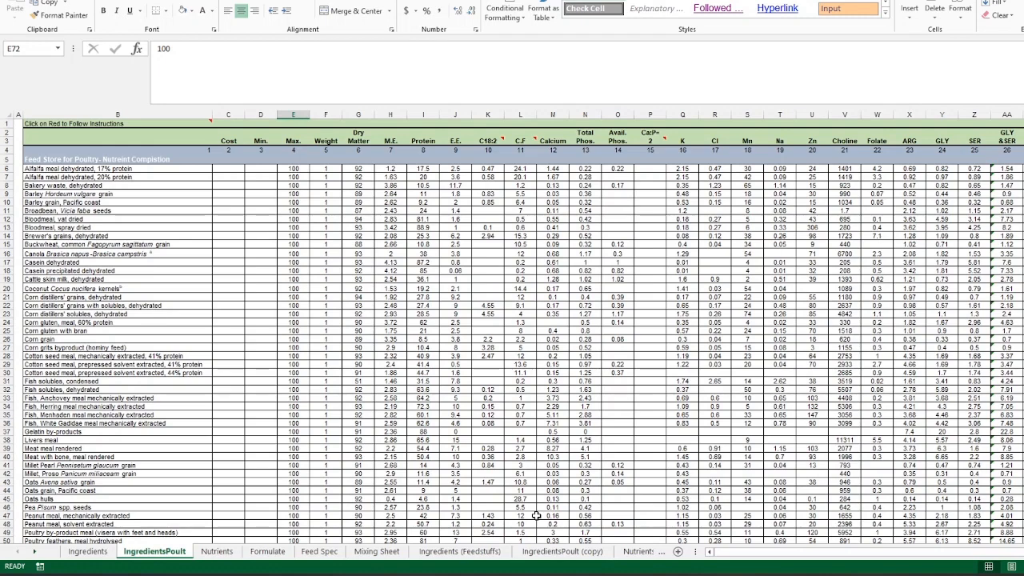
left_click(572, 553)
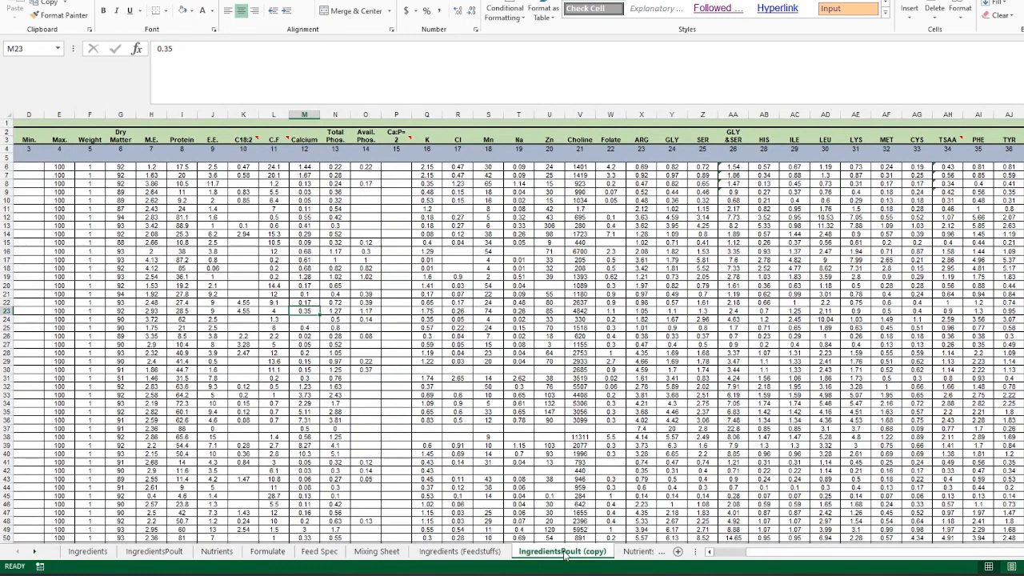
Look through the feedstuff list on the Ingredients (Feedstuffs) sheet and return to its beginning
left_click(484, 554)
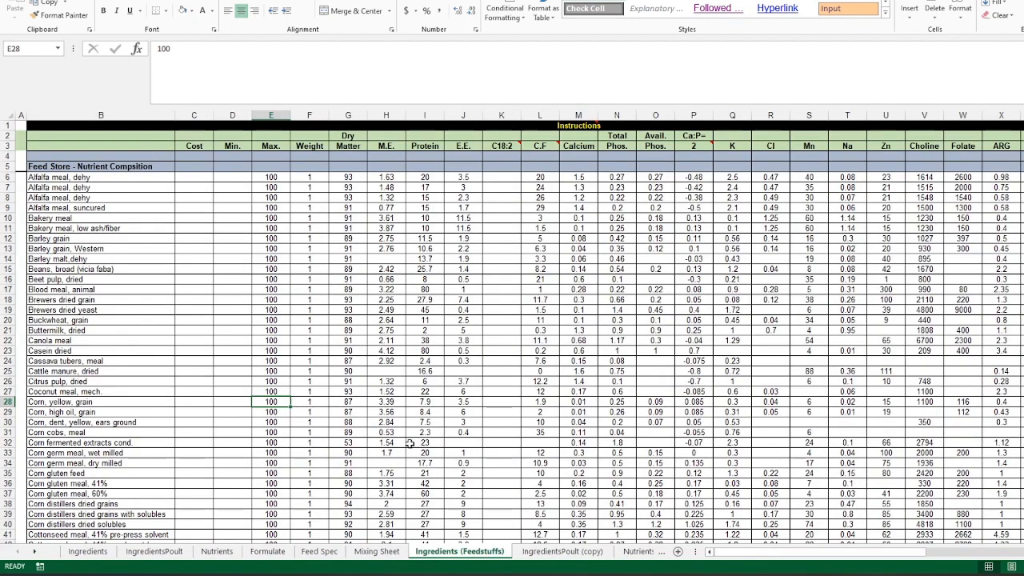
scroll(360, 399, "down", 1)
scroll(360, 398, "down", 13)
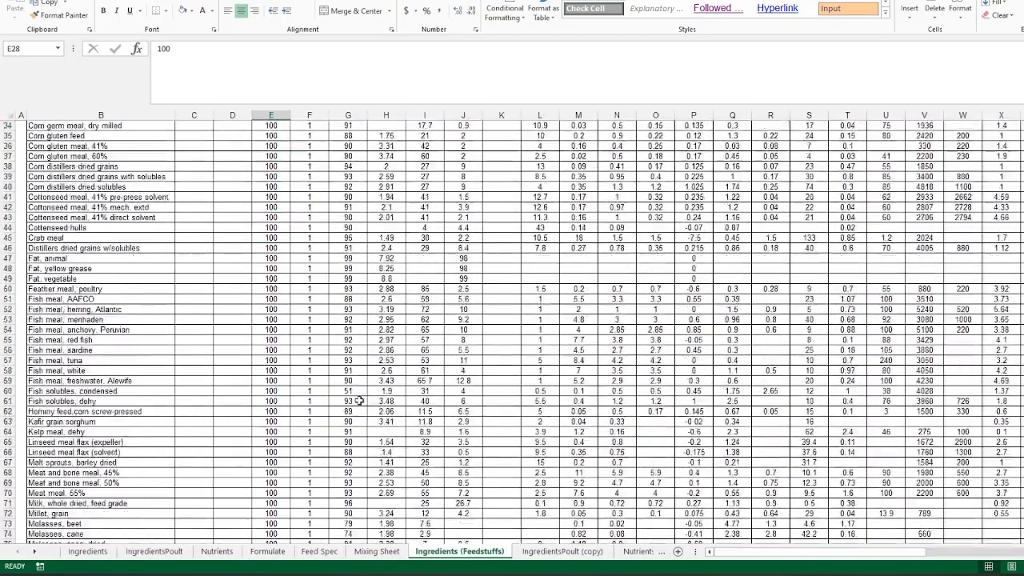
scroll(360, 401, "down", 12)
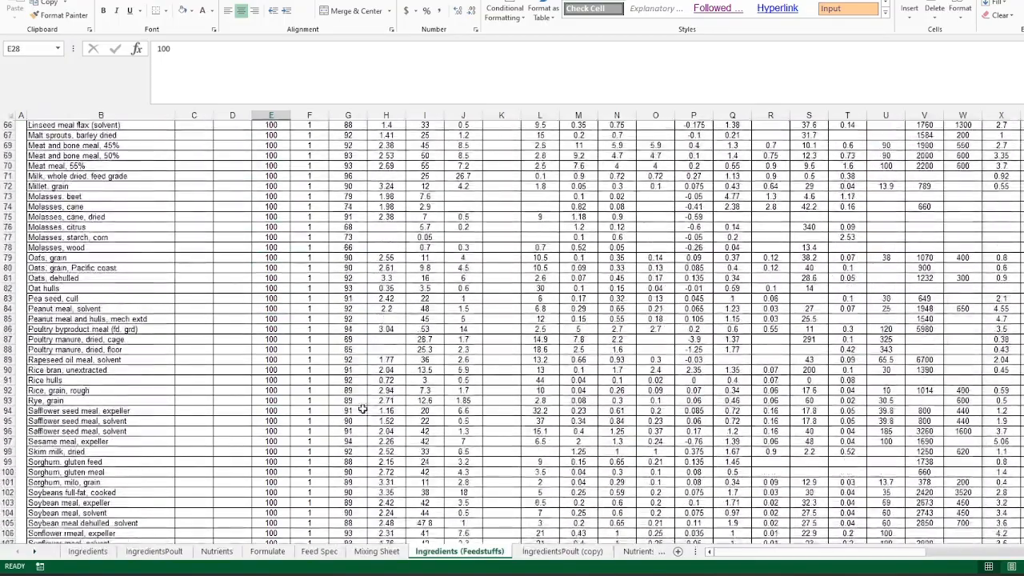
scroll(364, 409, "up", 20)
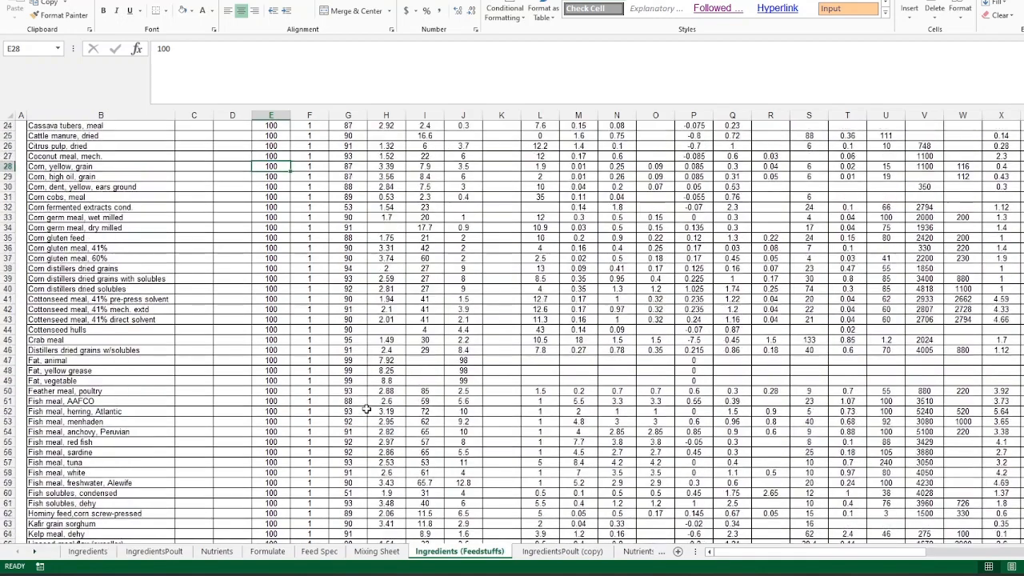
scroll(367, 408, "up", 3)
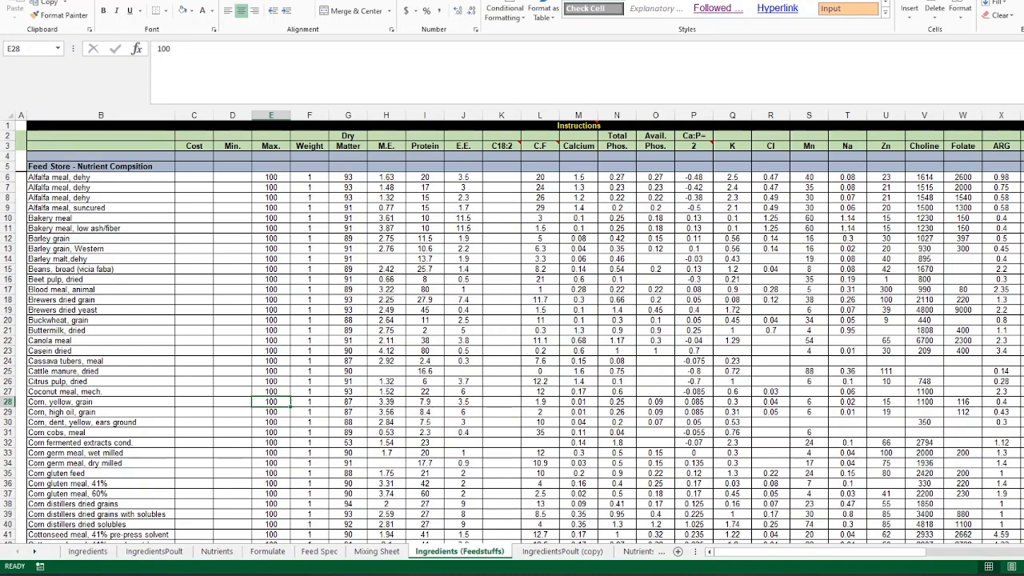
Compare the IngredientsPoult (copy) sheet with the original IngredientsPoult sheet, ending on the copy's first columns
left_click(563, 552)
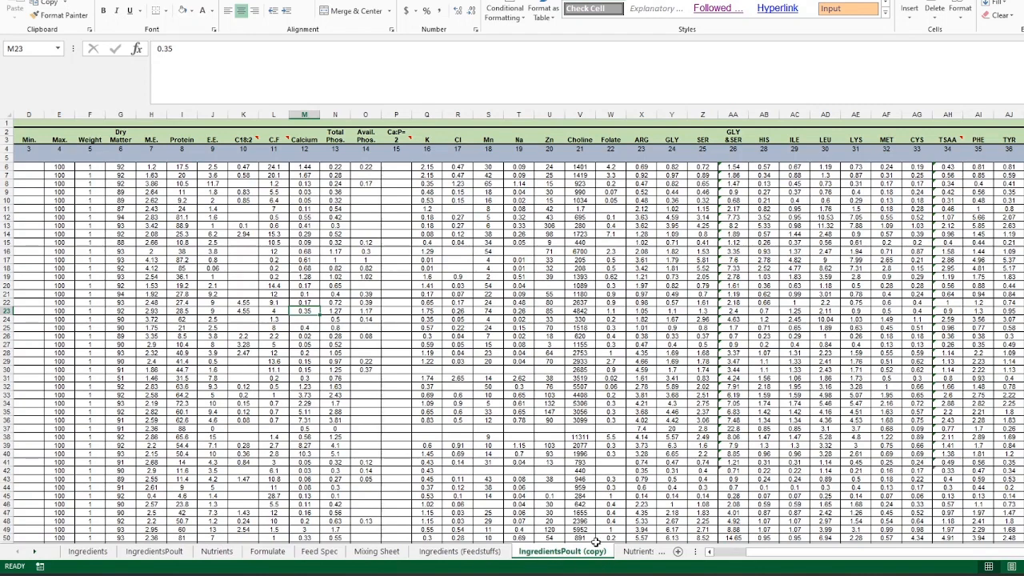
left_click(164, 552)
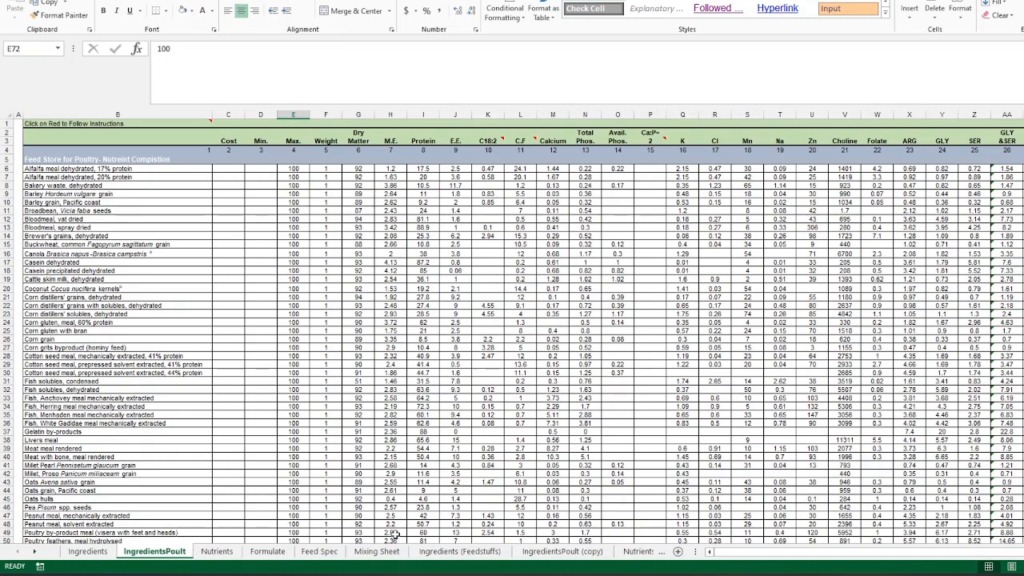
left_click(580, 554)
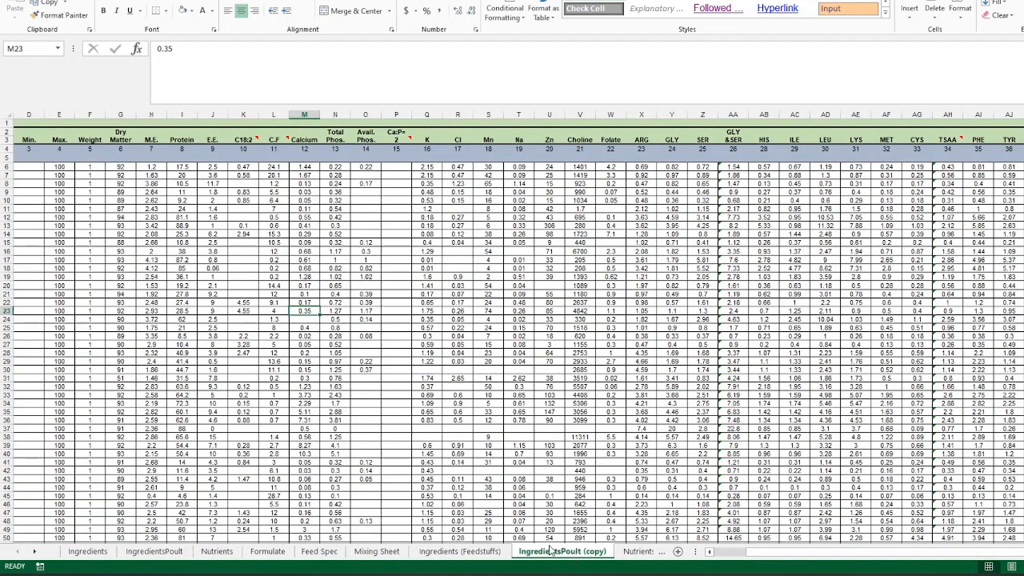
left_click_drag(738, 556, 732, 556)
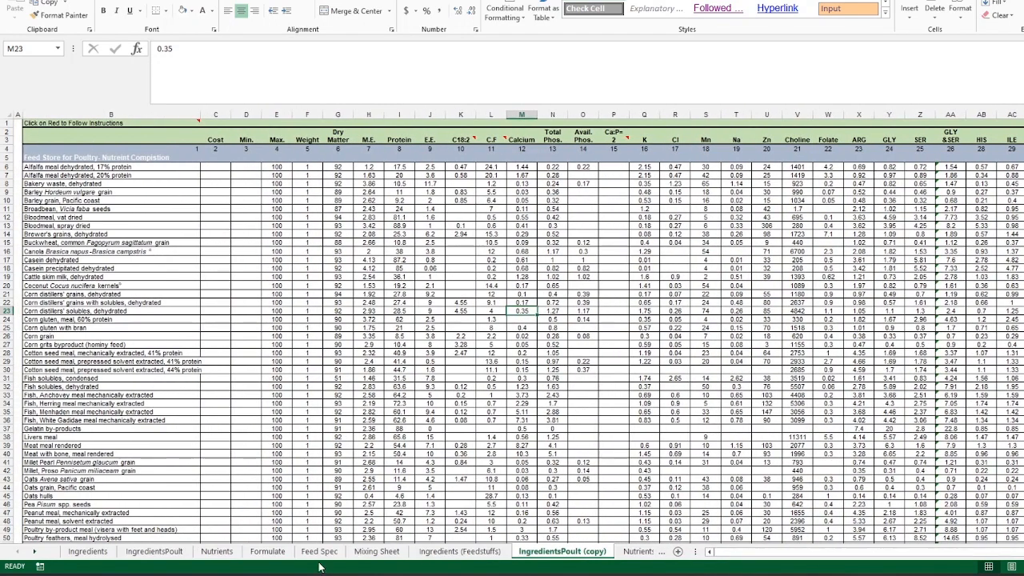
Return to the IngredientsPoult sheet, read the instruction comment on cell B1, and select the first ingredient in B6
left_click(144, 555)
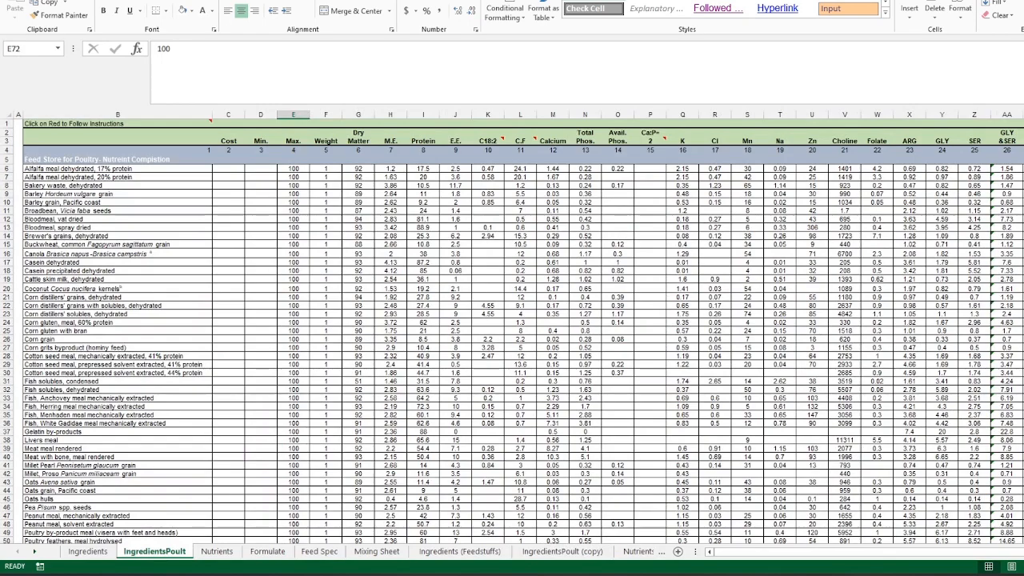
scroll(286, 356, "down", 5)
scroll(278, 353, "up", 5)
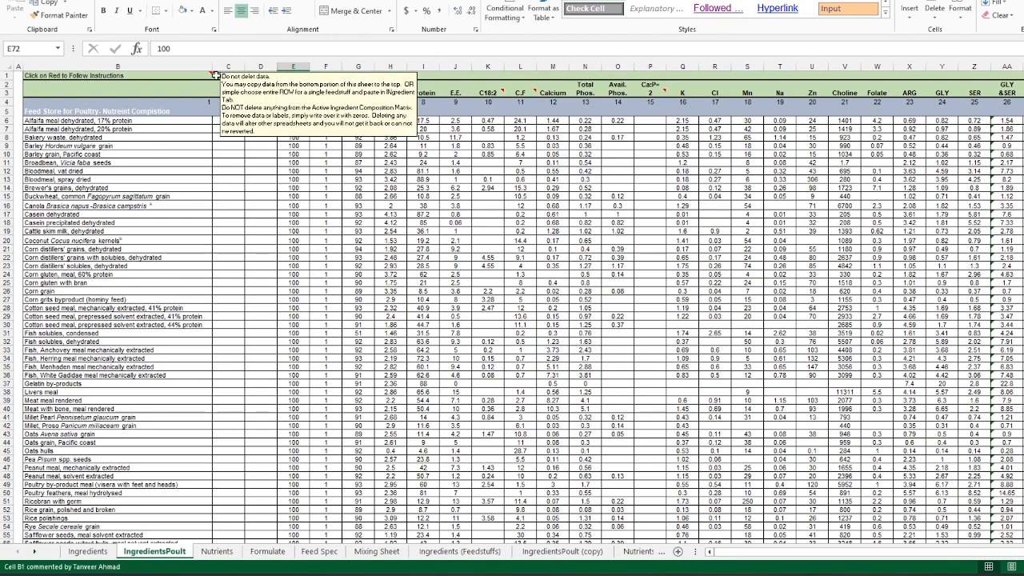
mouse_move(211, 74)
left_click(165, 138)
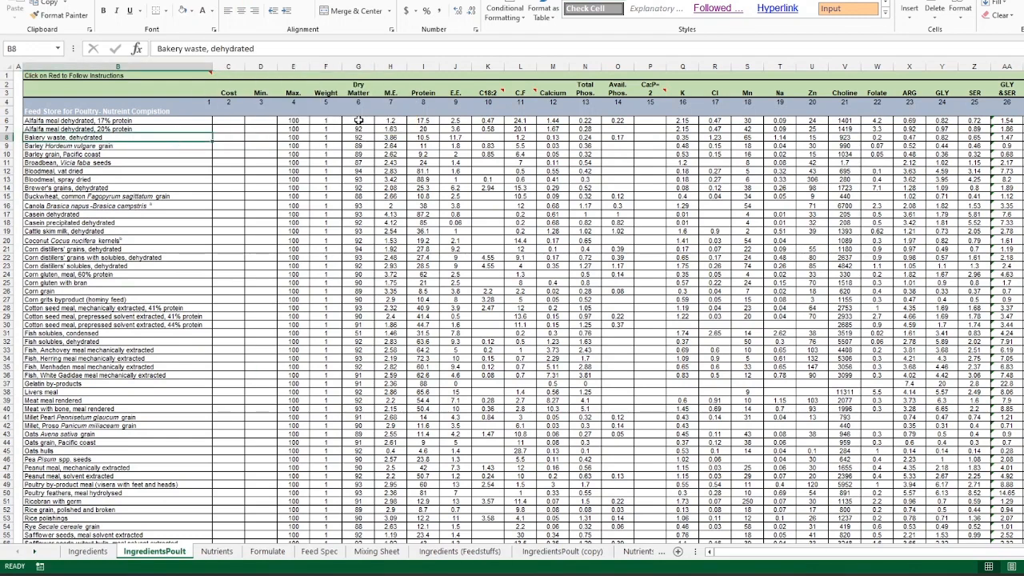
left_click(113, 121)
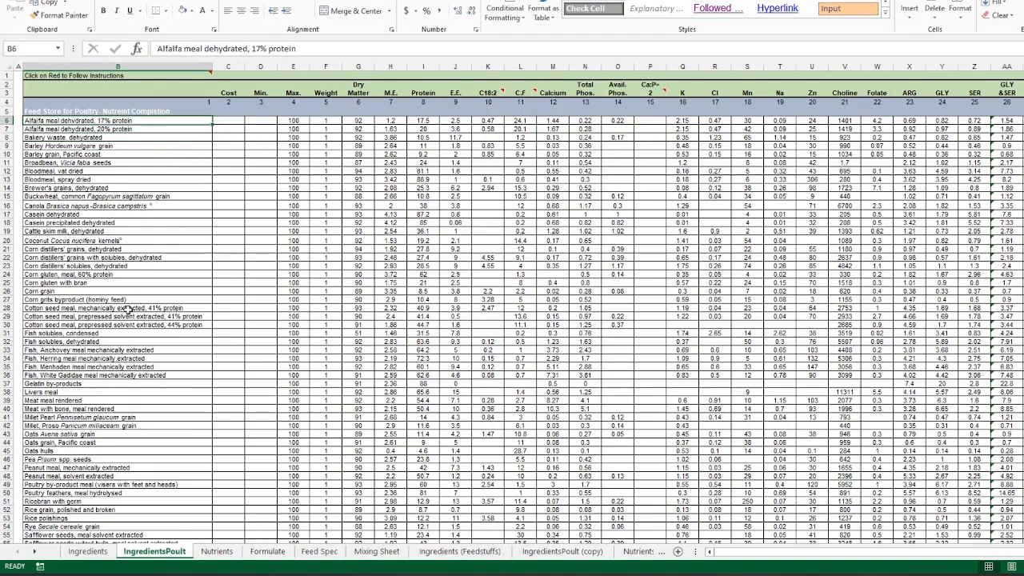
Select the "Local feed" entry in cell B113, directly below Antibiotic at the end of the IngredientsPoult list
scroll(132, 312, "down", 6)
scroll(135, 314, "down", 20)
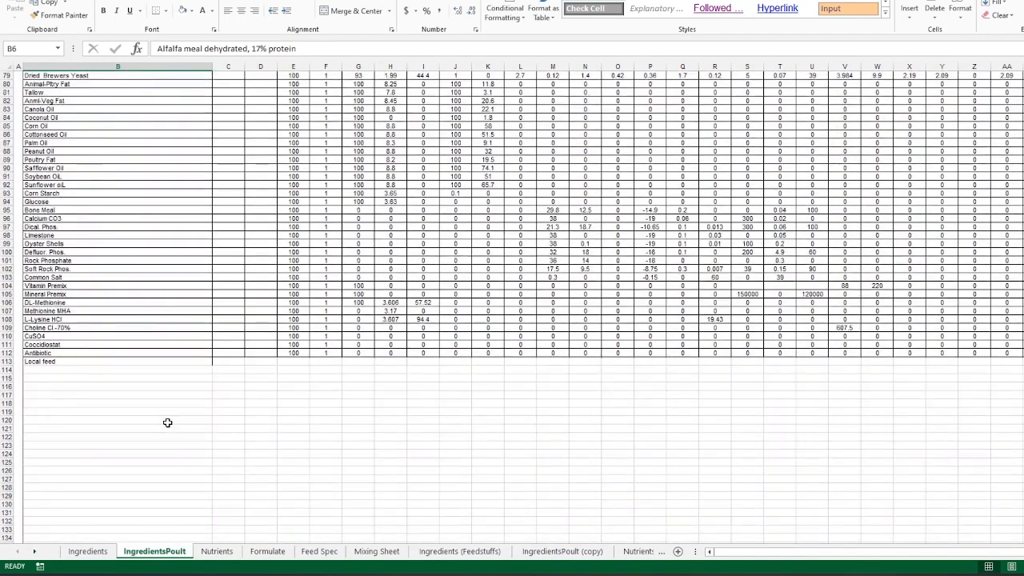
left_click(52, 363)
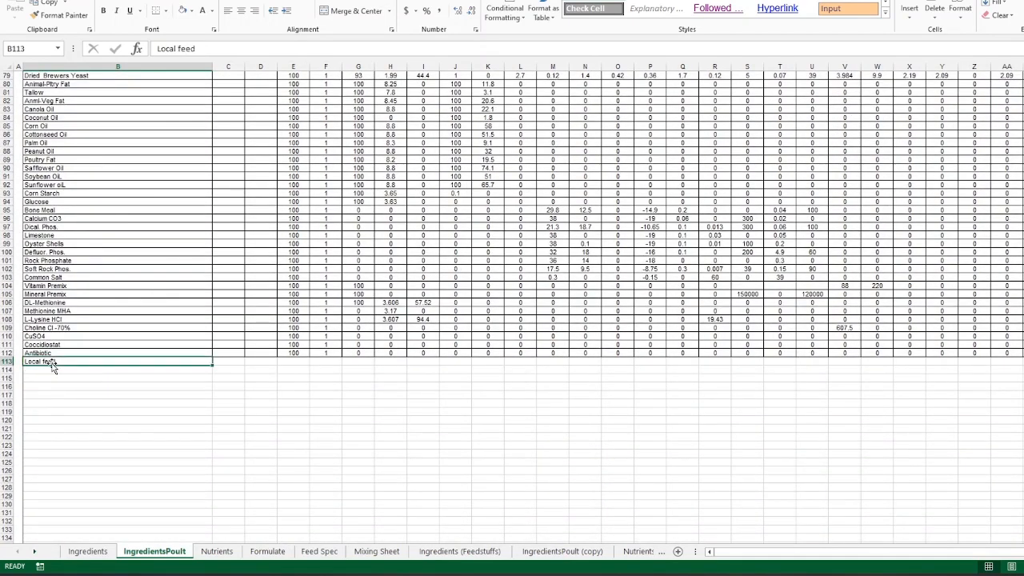
Copy the entire "Corn distillers' grains, dehydrated" row, from its name in B21 through the last nutrient column, on the IngredientsPoult sheet
scroll(173, 412, "up", 18)
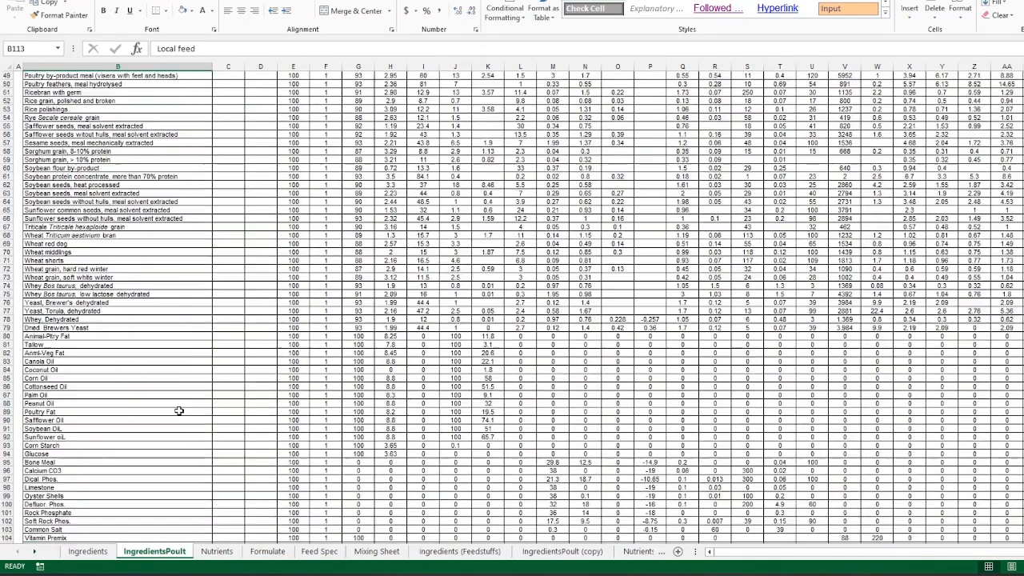
scroll(179, 409, "up", 8)
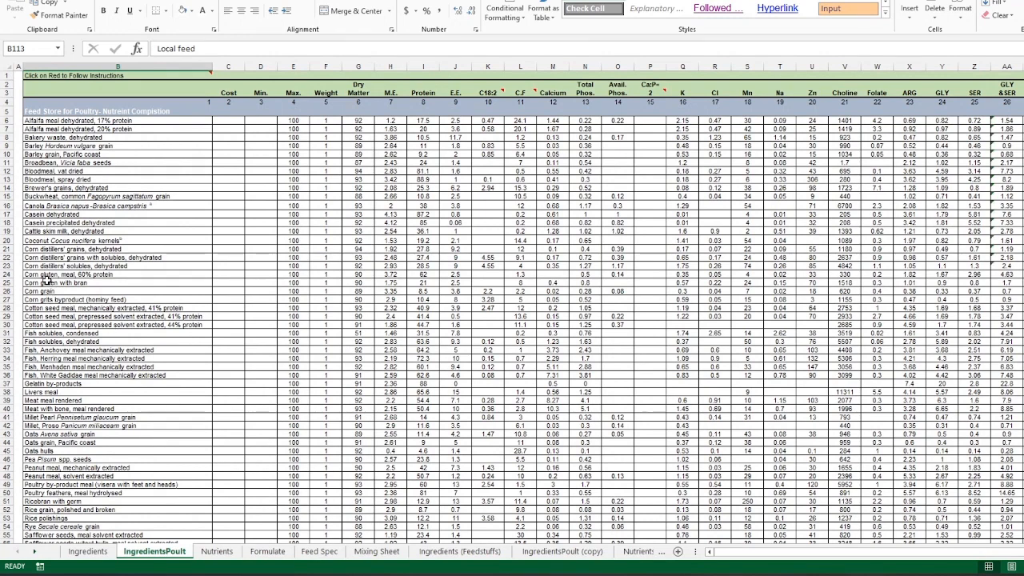
left_click(48, 252)
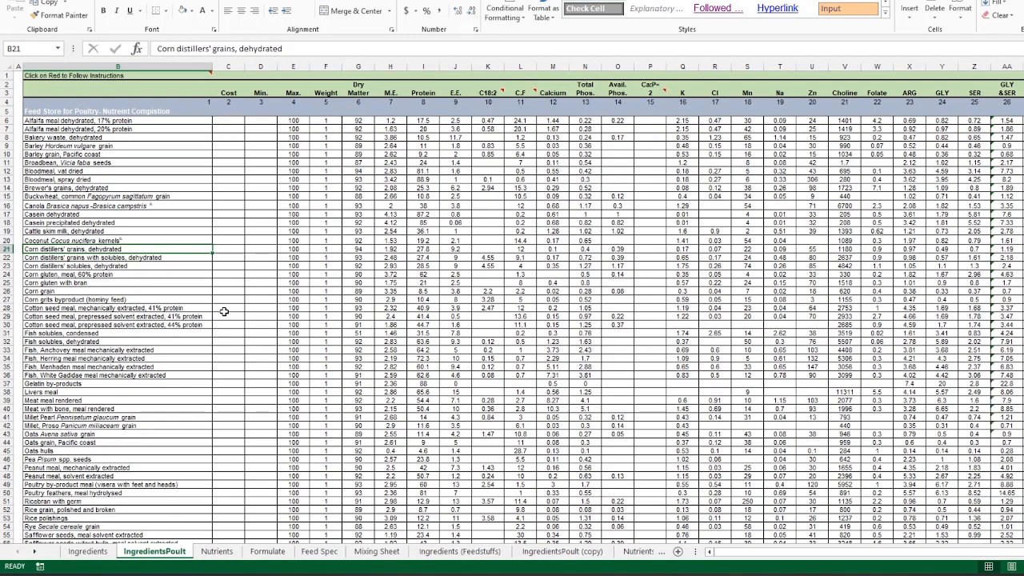
scroll(224, 312, "up", 3, "ctrl")
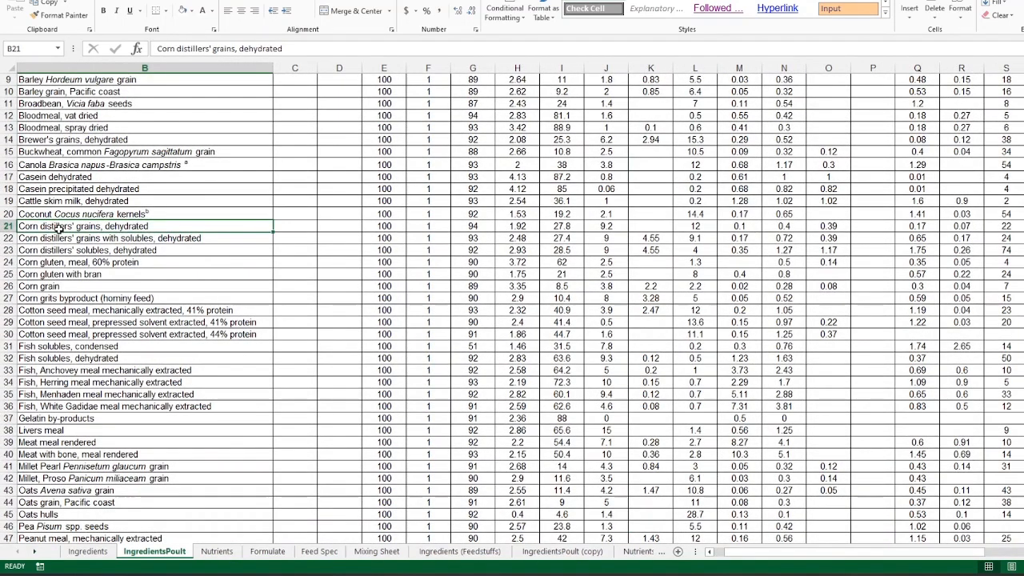
key("Left")
key("Right")
key("shift+Right")
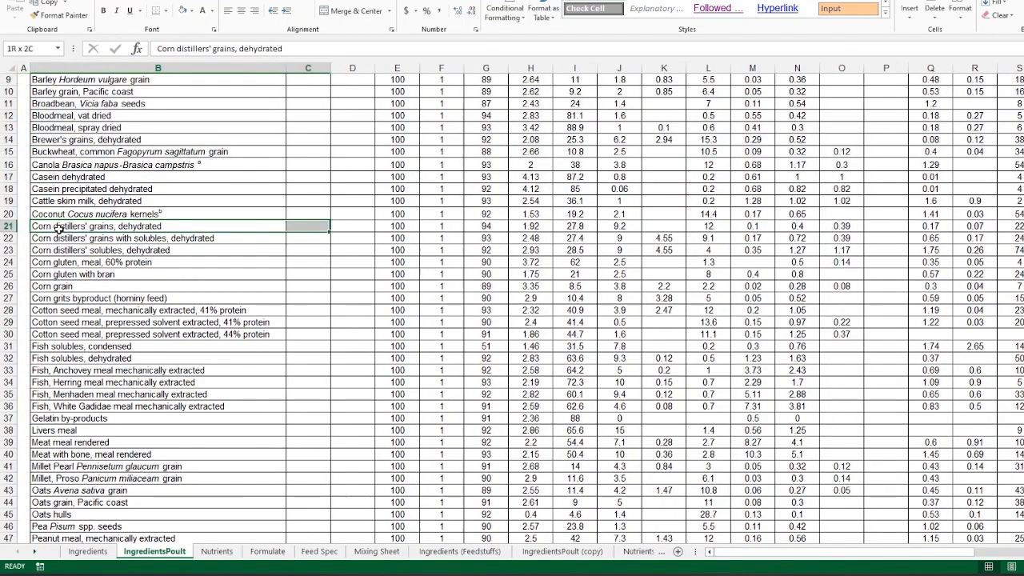
key("shift+Right")
key("shift+Right")
key("shift+Right")
key("shift+Right")
key("shift+Right")
key("shift+Right")
key("shift+Right")
key("shift+Right")
key("shift+Right")
key("shift+Right")
key("shift+Right")
key("shift+Right")
key("shift+Right")
key("shift+Right")
key("shift+Right")
key("shift+Right")
key("shift+Right")
key("shift+Right")
key("shift+Right")
key("shift+Right")
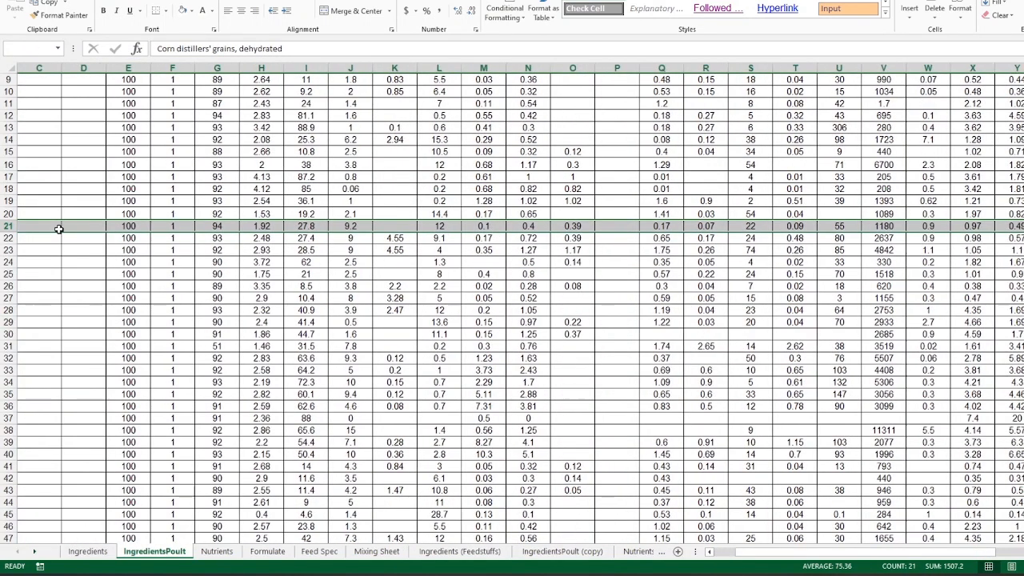
key("shift+Right")
key("shift+Right")
key("shift+Right")
key("shift+Right")
key("shift+Right")
key("shift+Right")
key("shift+Right")
key("shift+Right")
key("shift+Right")
key("shift+Right")
key("shift+Right")
key("shift+Right")
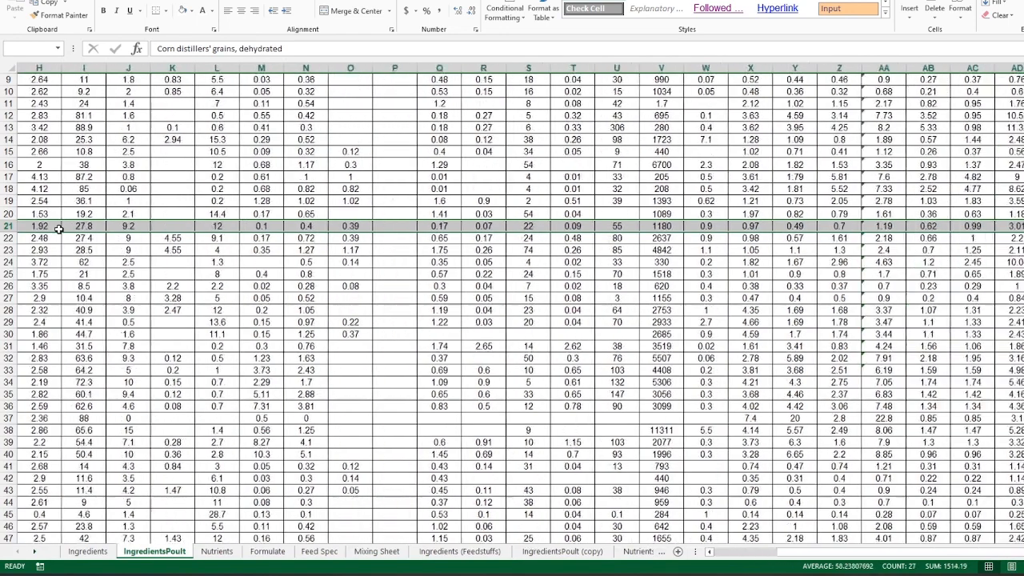
key("shift+Right")
key("shift+Right")
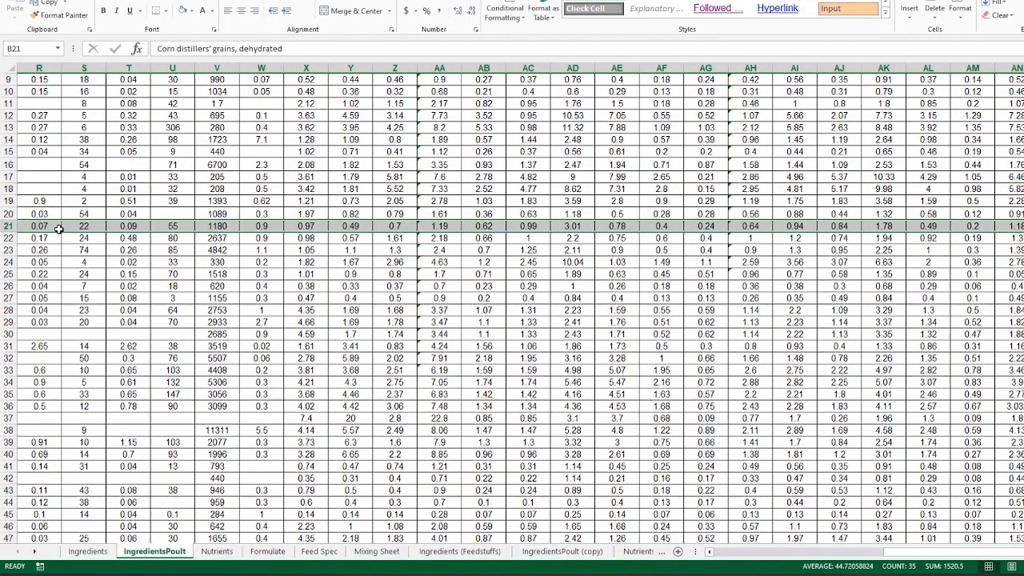
key("ctrl+c")
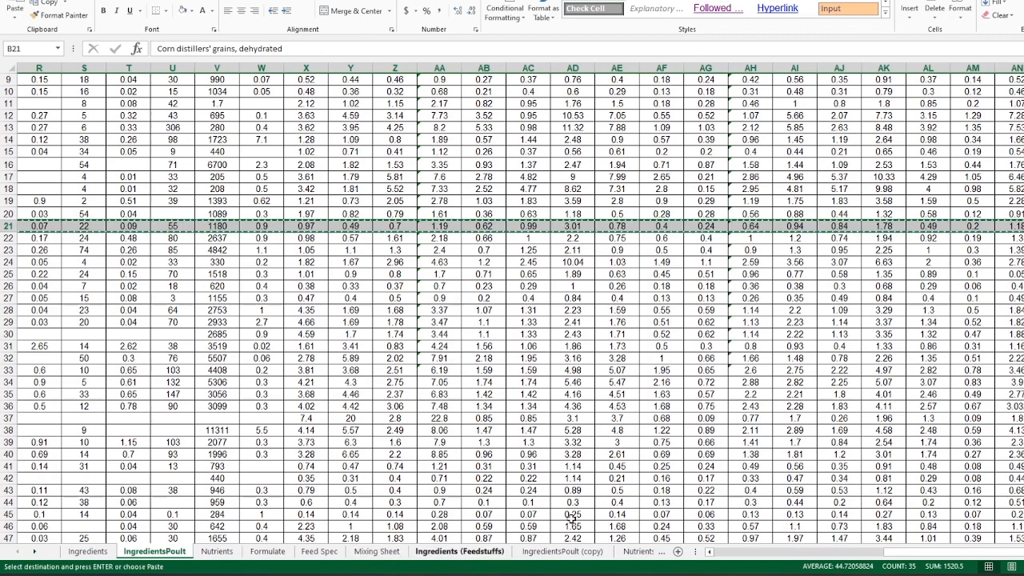
Paste the copied Corn distillers' grains row over the "Whey, Dehydrated" row, starting in B16 of the Ingredients sheet
scroll(366, 306, "left", 6)
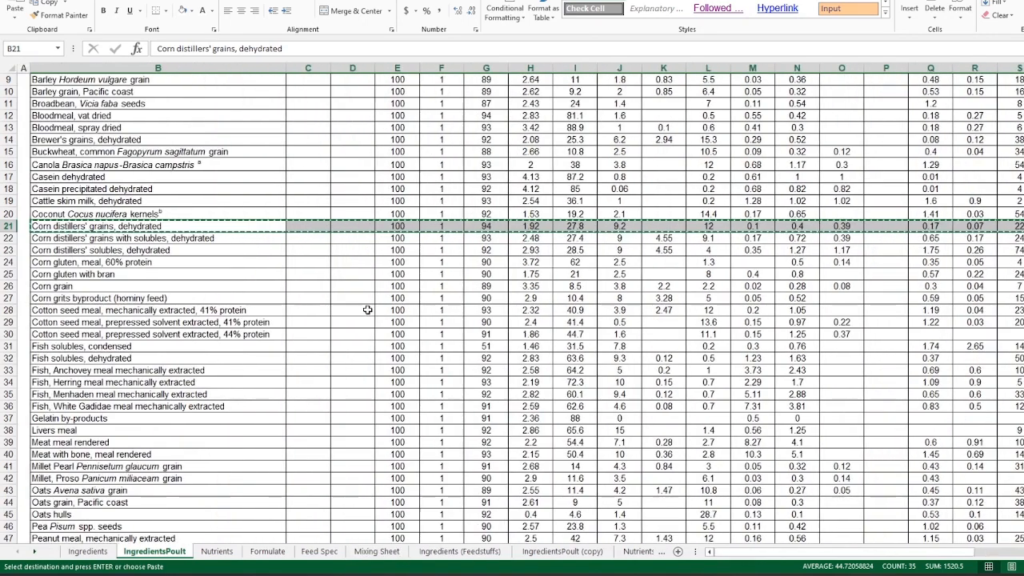
scroll(328, 240, "up", 3)
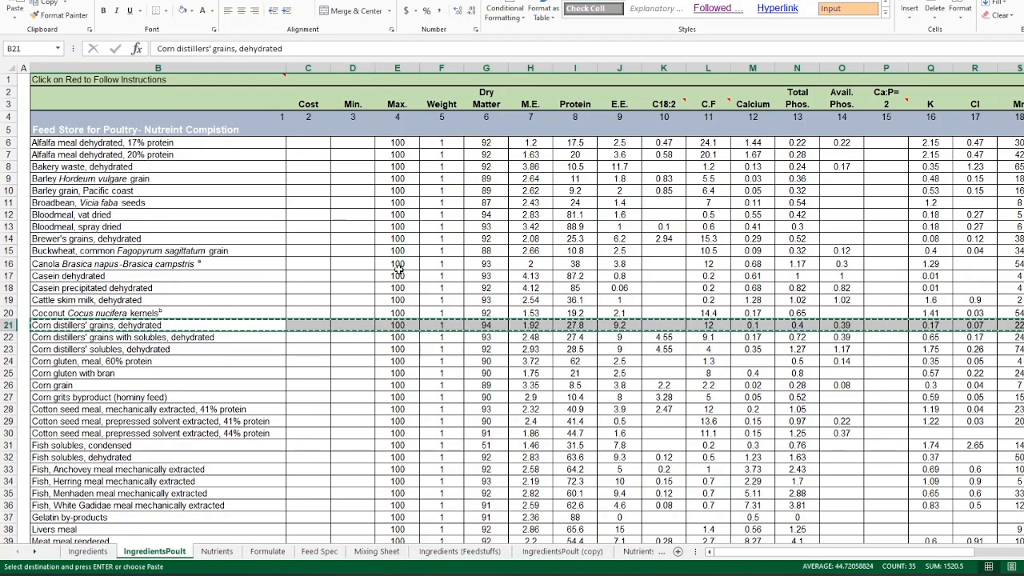
scroll(388, 329, "down", 3)
scroll(388, 329, "down", 1)
scroll(409, 376, "down", 2)
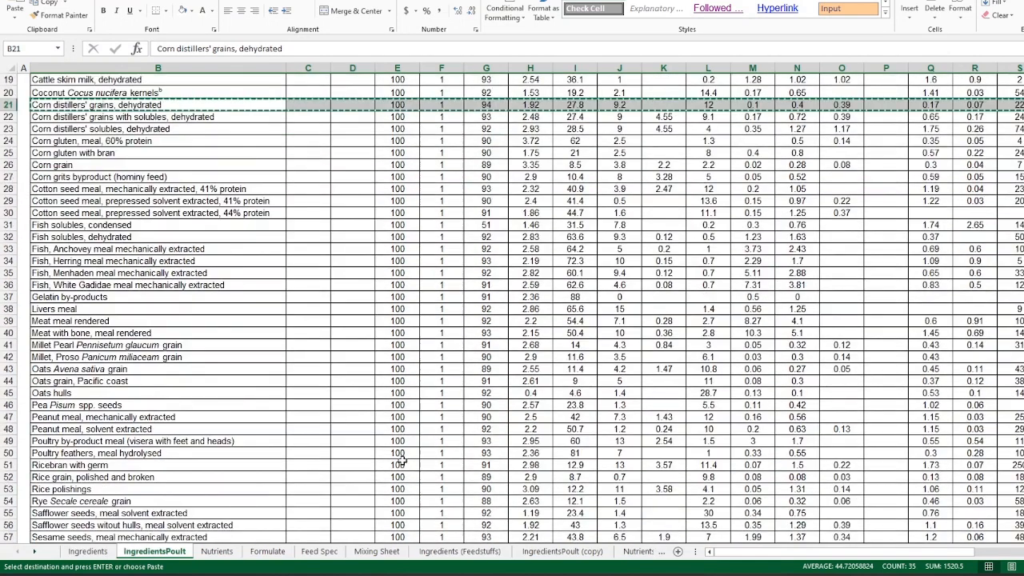
left_click(88, 552)
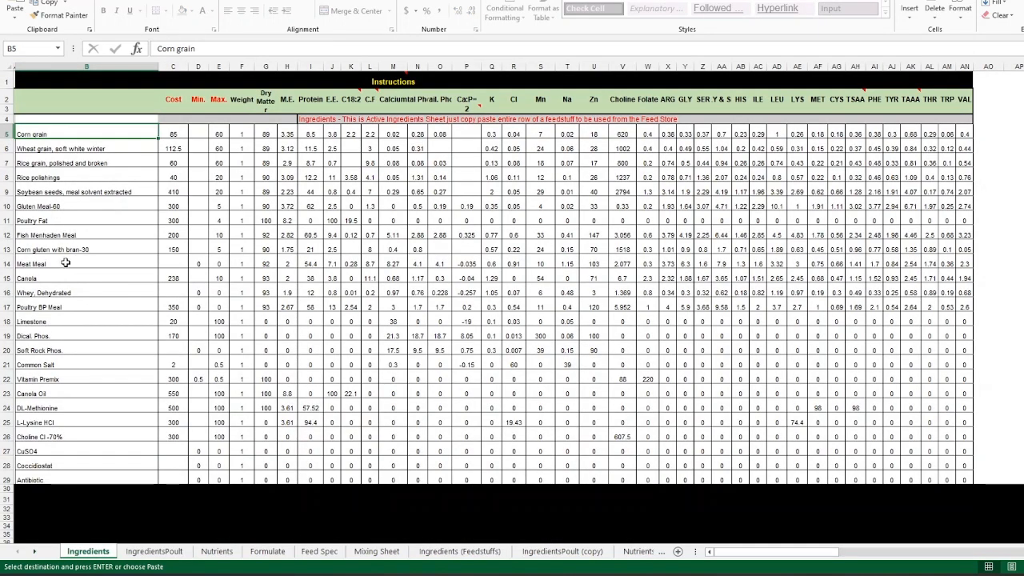
left_click(66, 293)
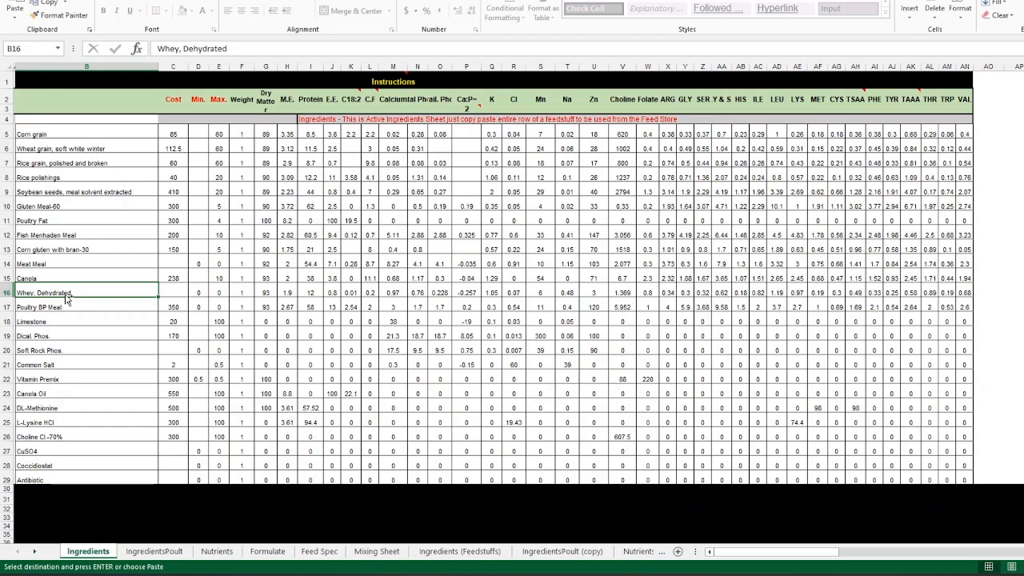
key("ctrl+v")
key("ctrl")
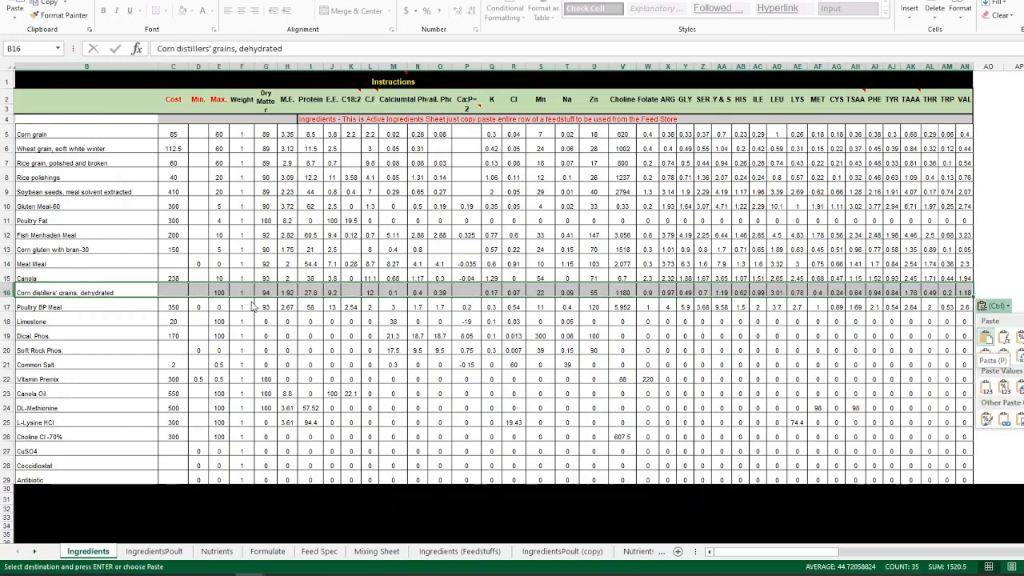
left_click(166, 317)
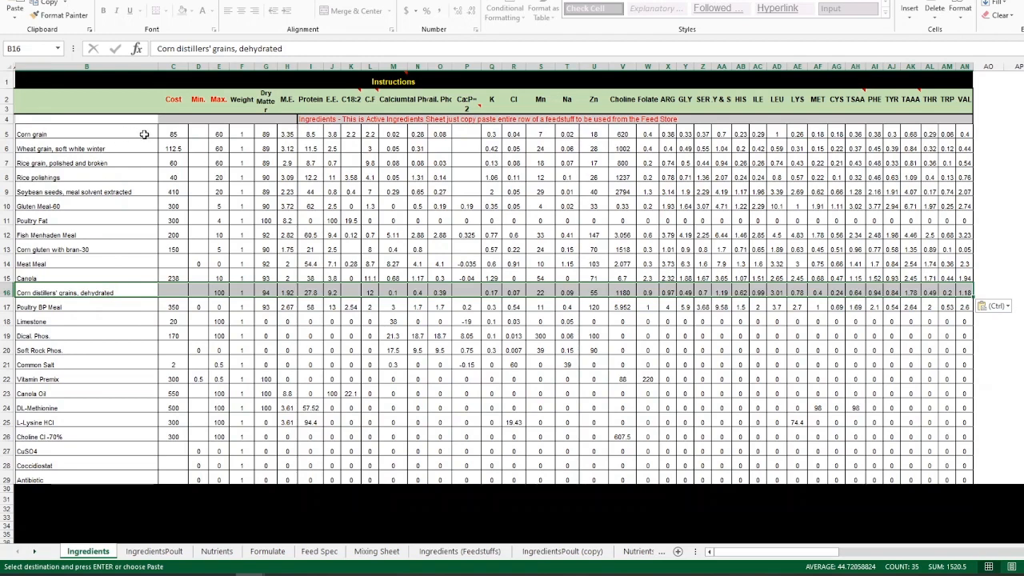
Set the cost of Corn distillers' grains, dehydrated to 100 and its minimum to 2 on the Ingredients sheet
left_click(102, 266)
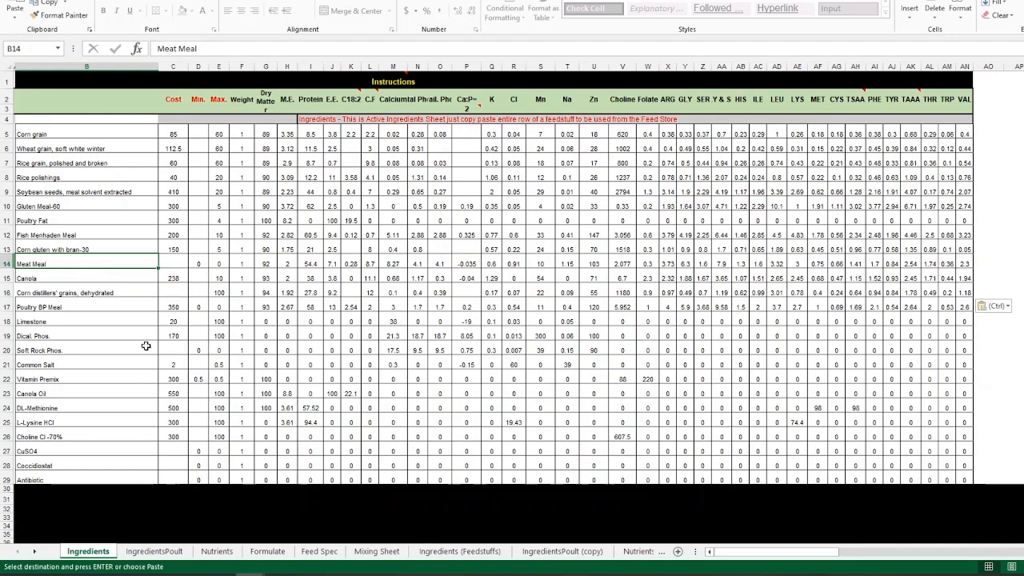
left_click(175, 297)
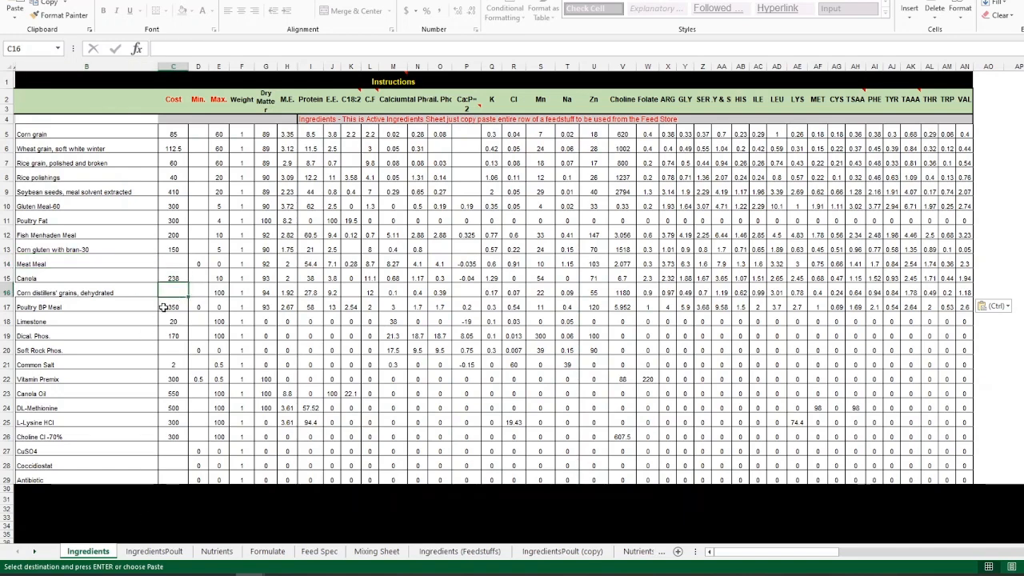
type("100")
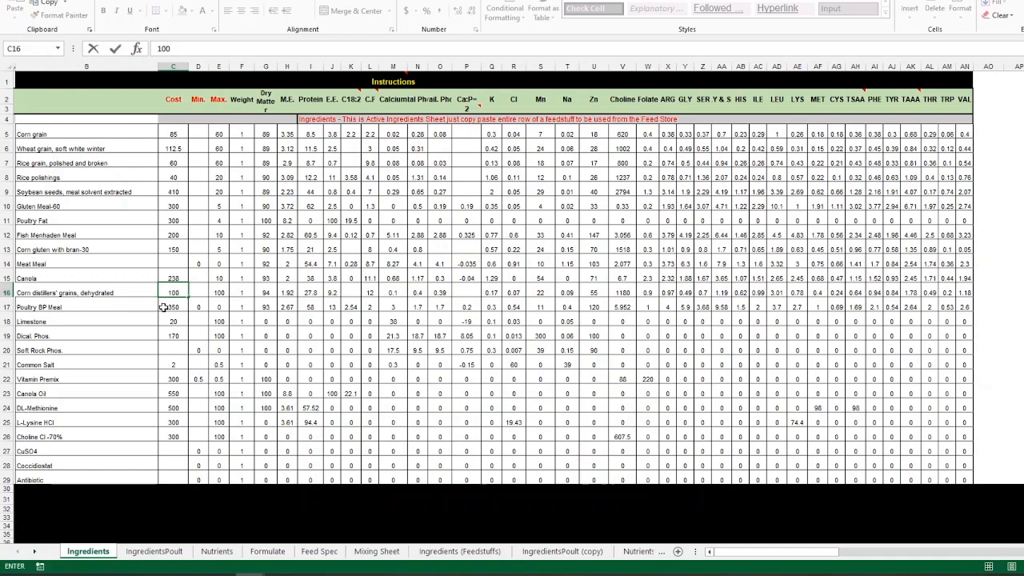
key("Tab")
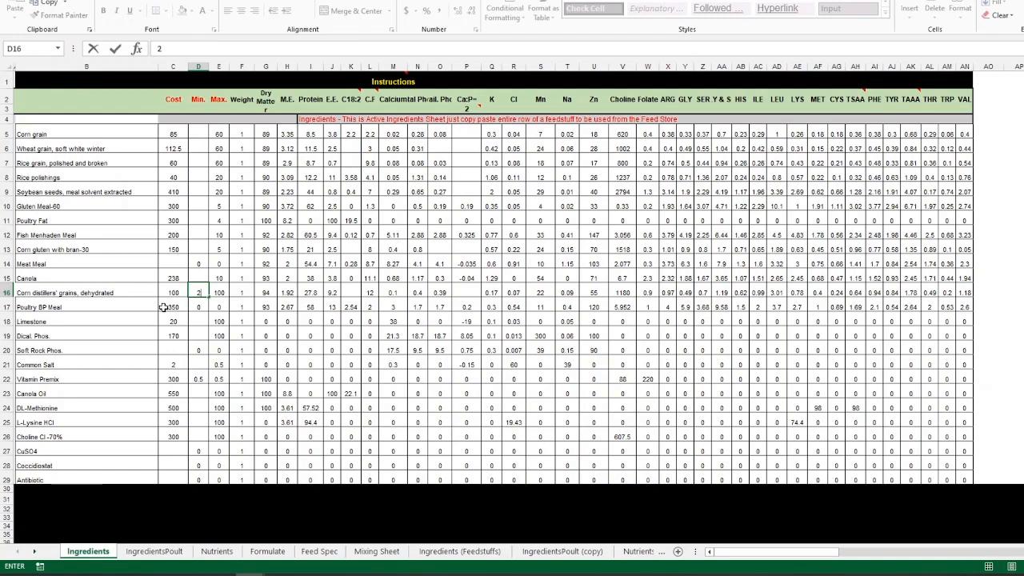
type("2")
key("shift+Tab")
key("Tab")
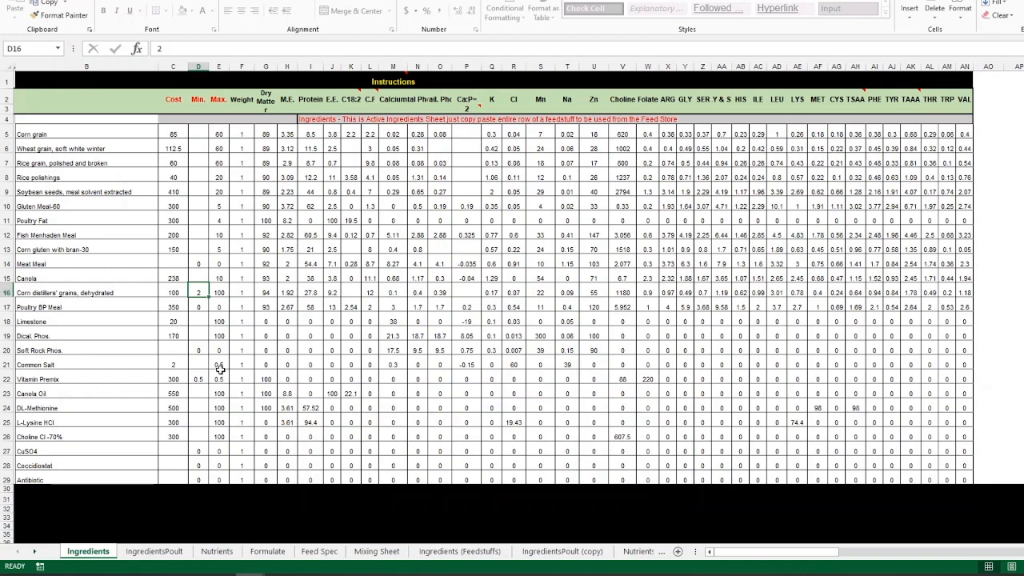
Review the maximum limits of Corn gluten with bran-30 and Poultry Fat, and compare the Ingredients sheet with the IngredientsPoult feed store
left_click(216, 250)
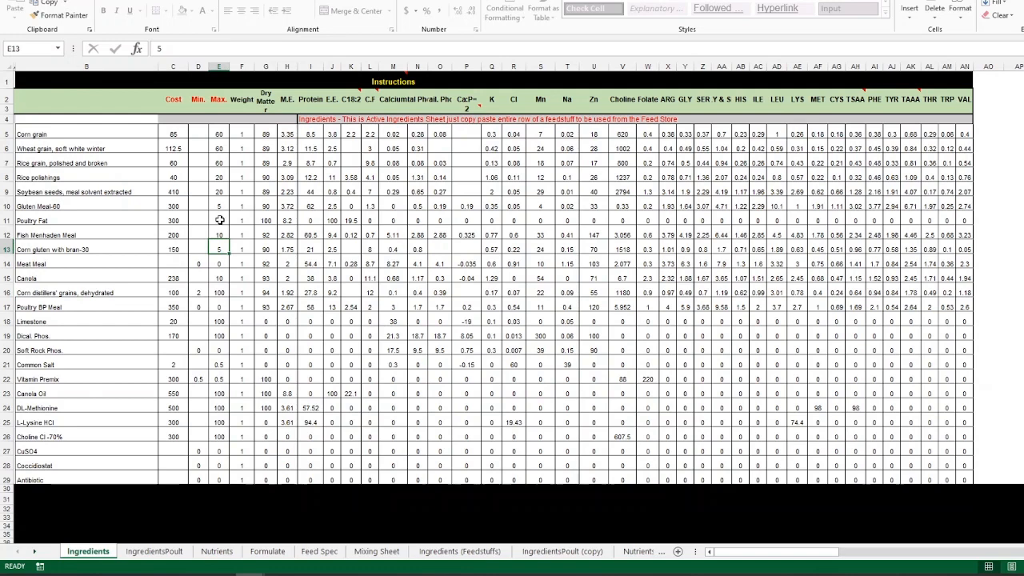
left_click(220, 220)
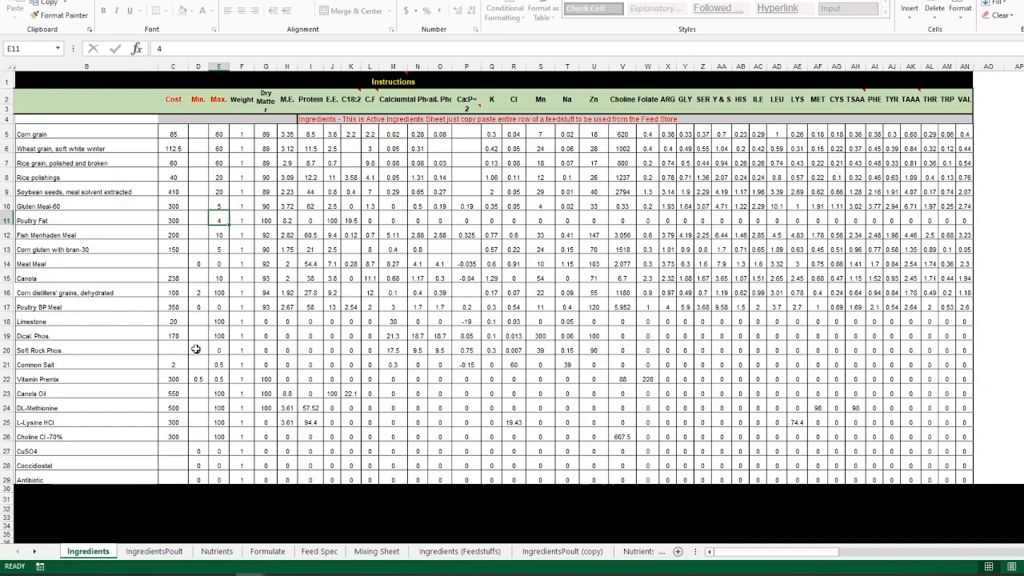
left_click(155, 551)
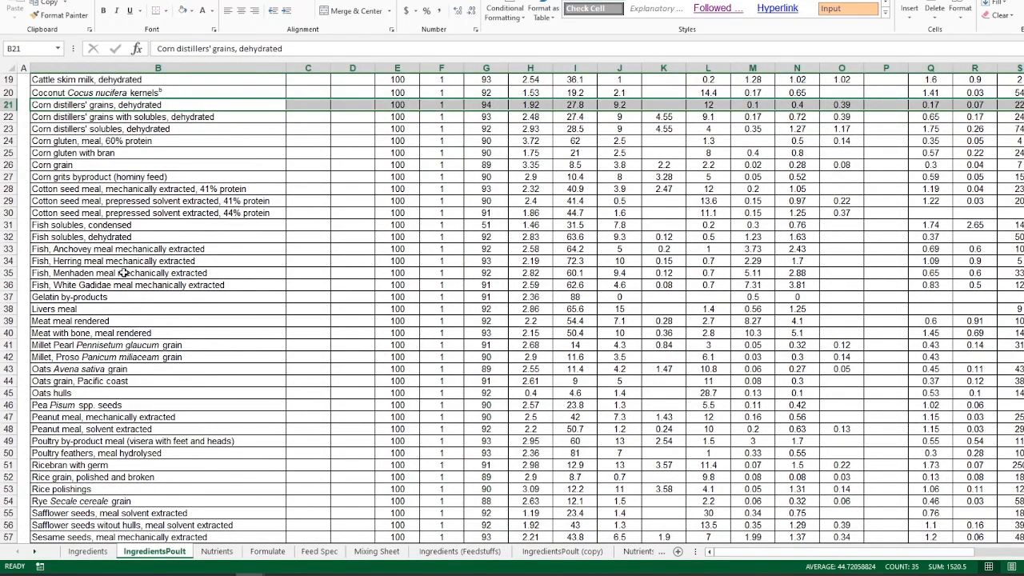
left_click(88, 551)
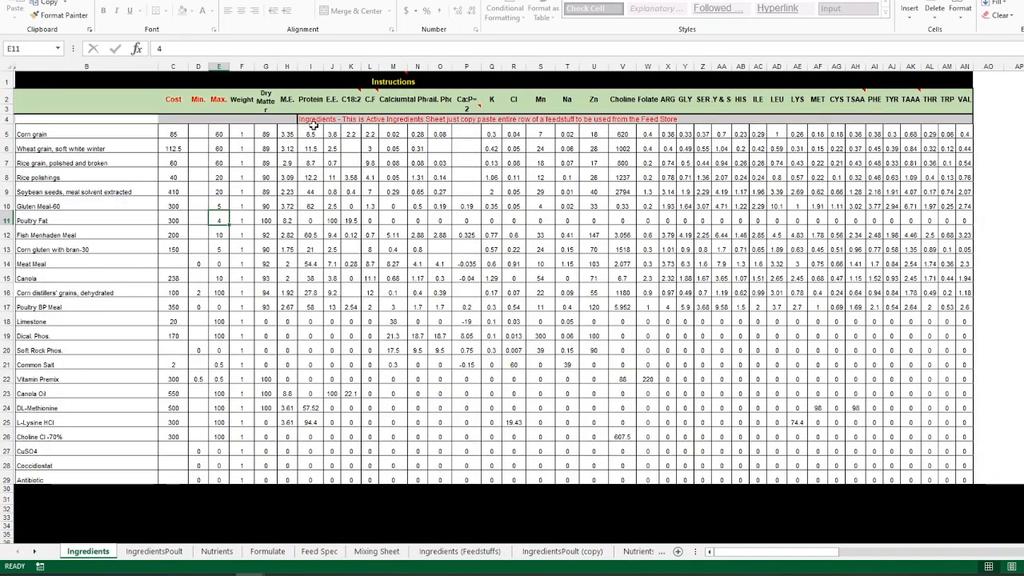
scroll(272, 364, "up", 3)
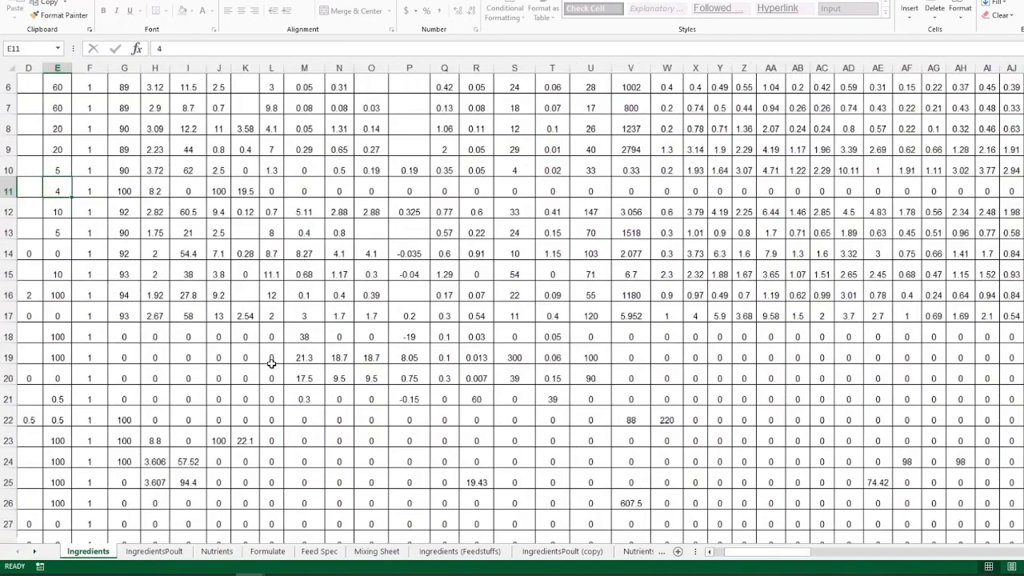
scroll(315, 450, "down", 1)
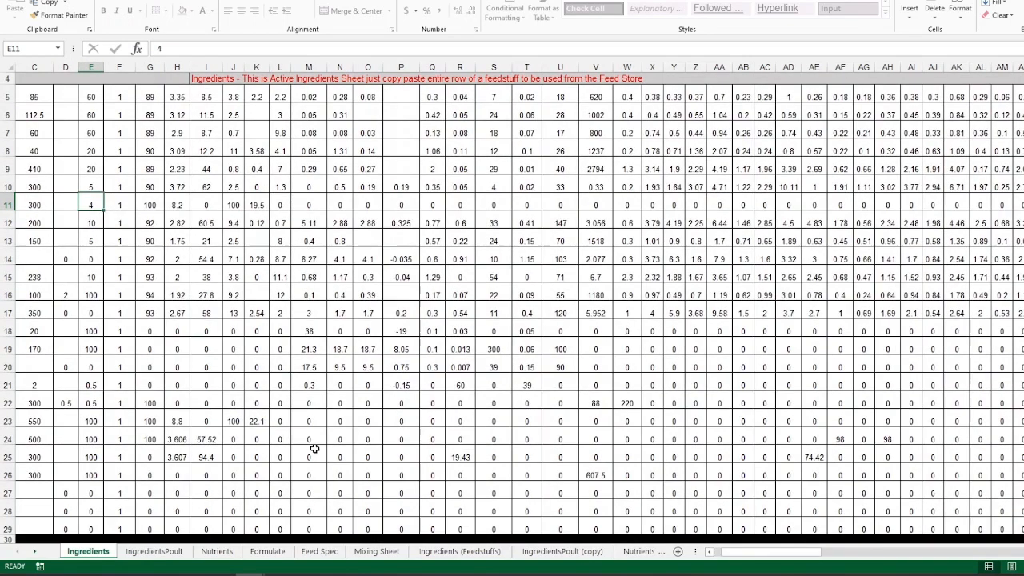
scroll(315, 449, "up", 1)
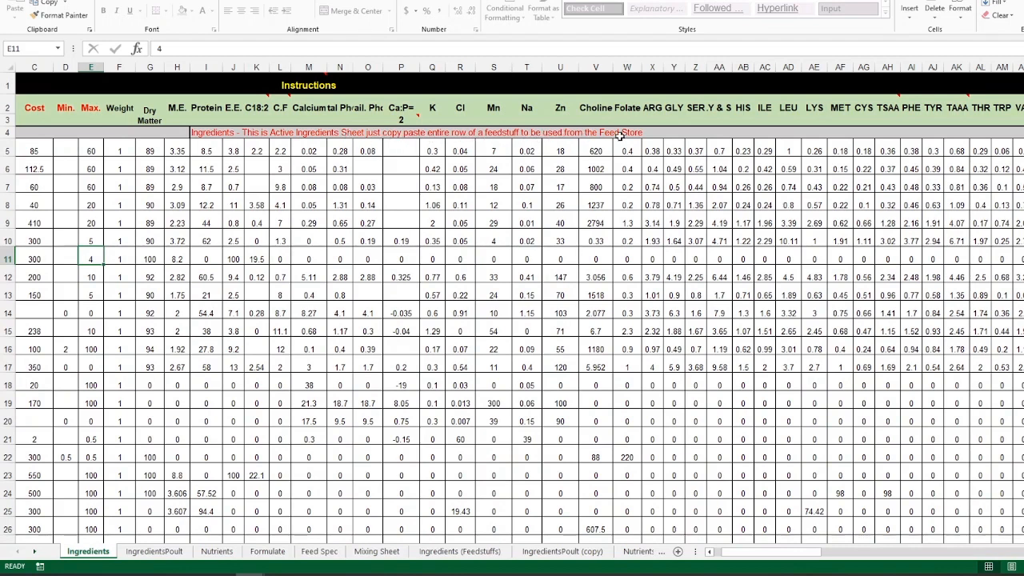
left_click(163, 555)
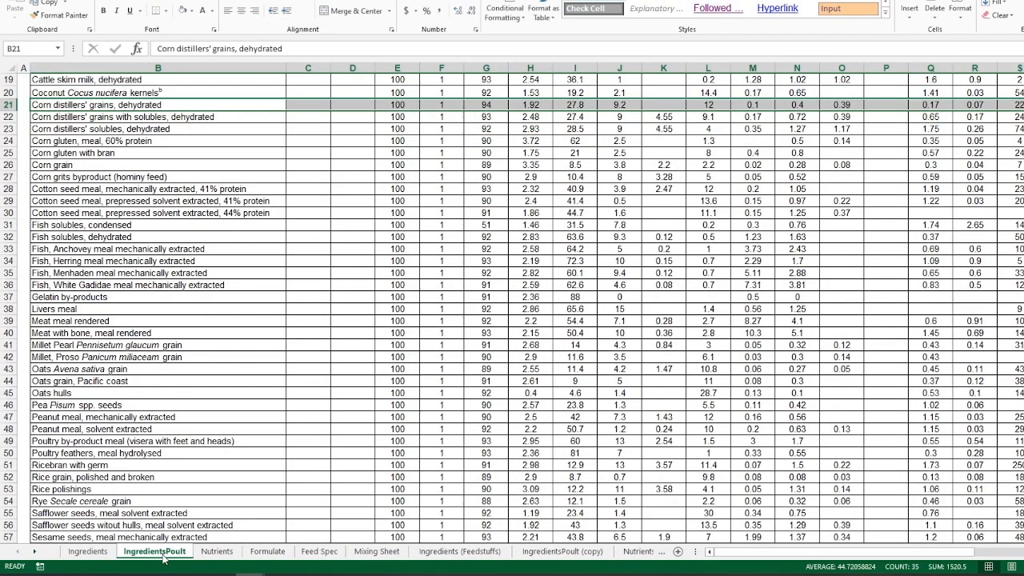
left_click(86, 555)
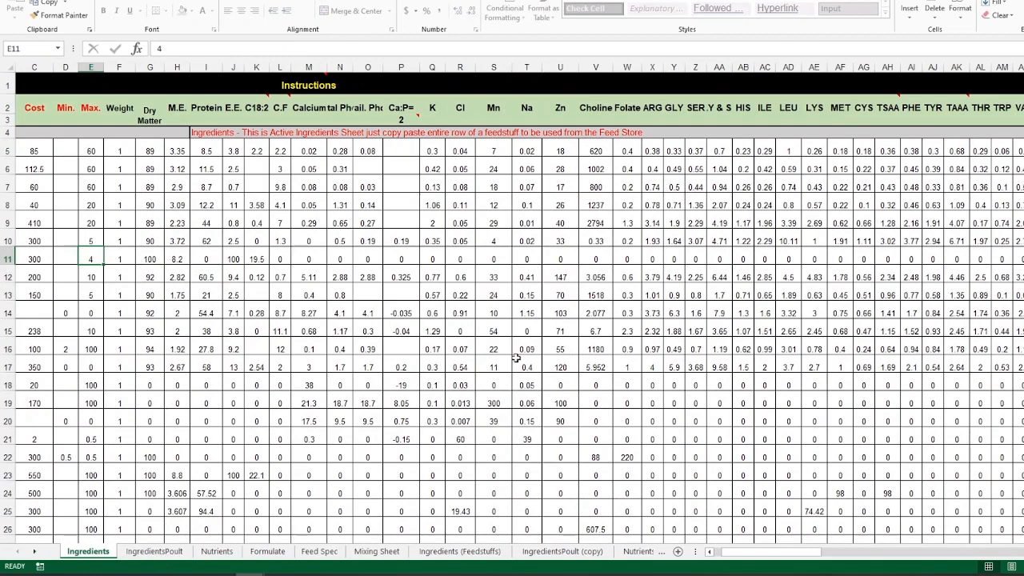
Choose Broiler Grower as the bird type in cell C4 of the Nutrients sheet
left_click(216, 551)
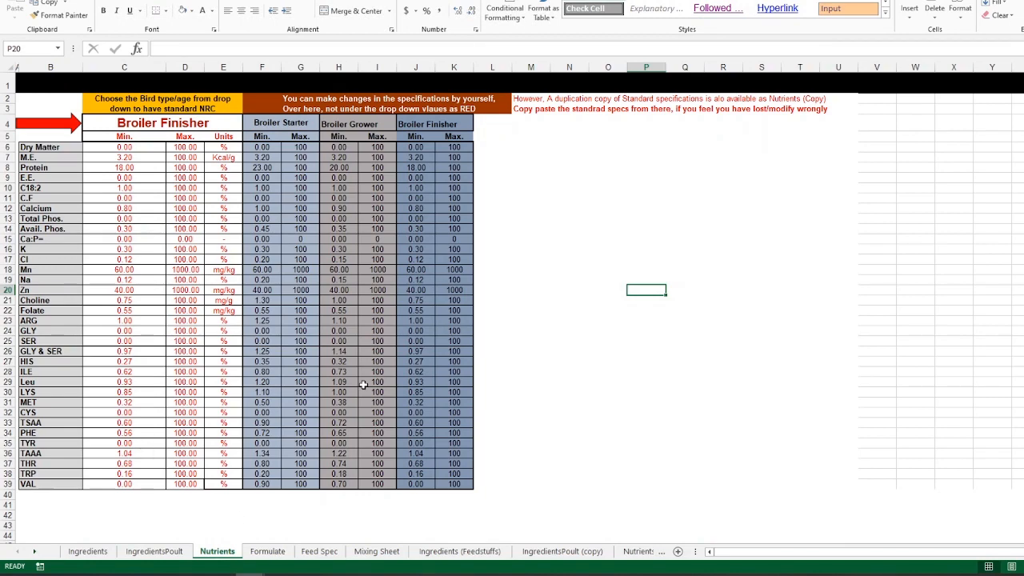
scroll(362, 385, "up", 1, "ctrl")
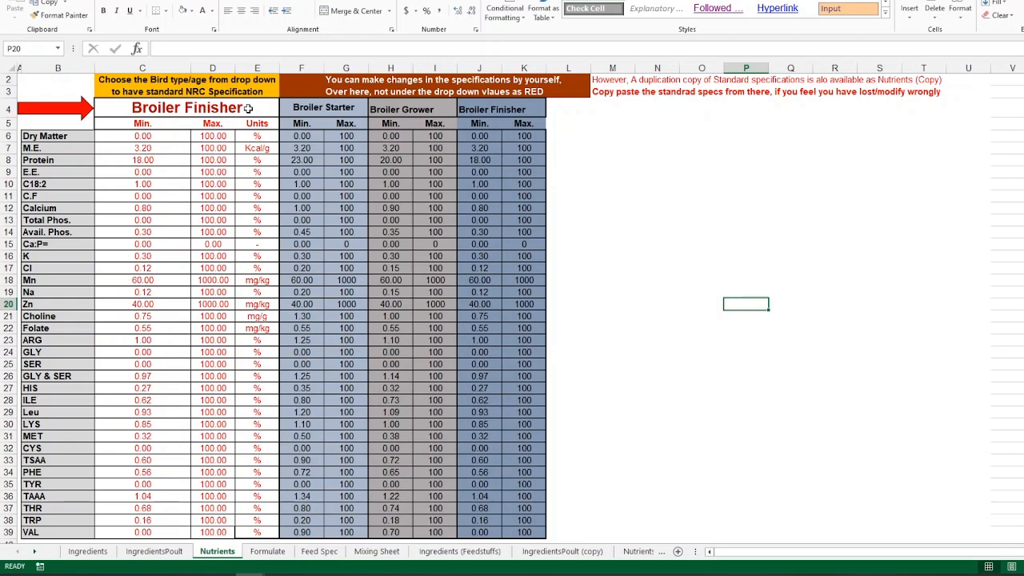
left_click(249, 108)
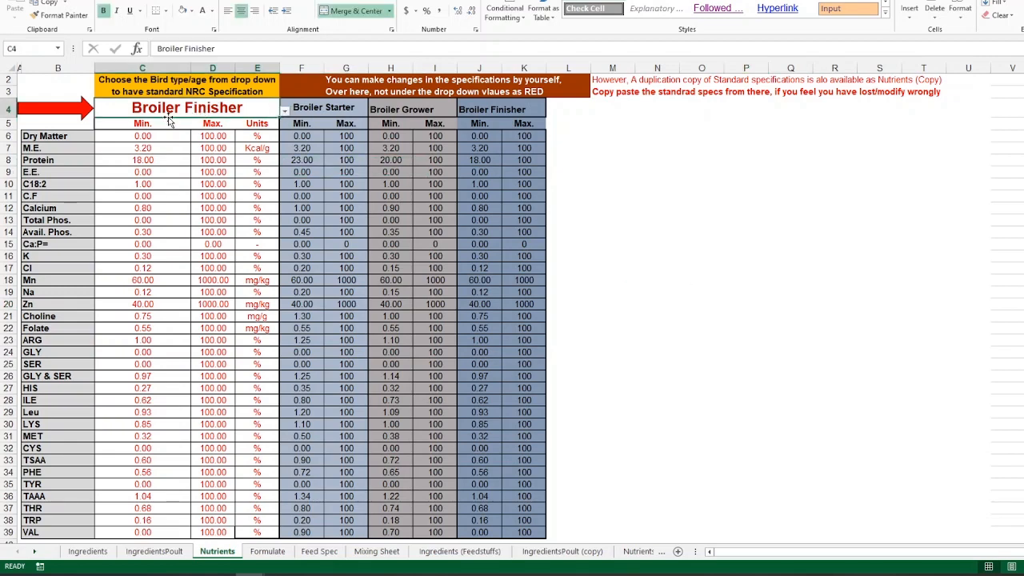
left_click(286, 113)
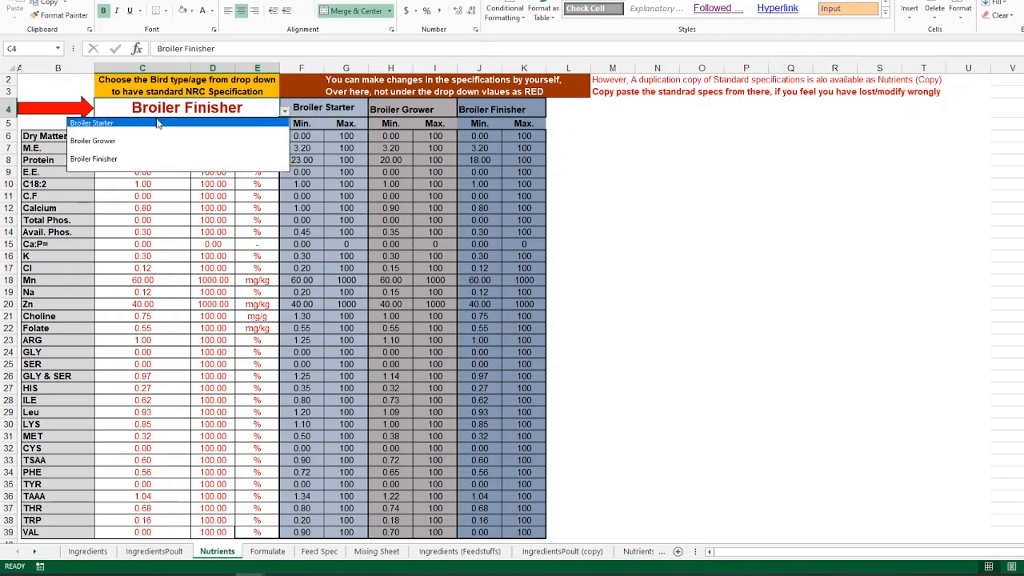
left_click(109, 143)
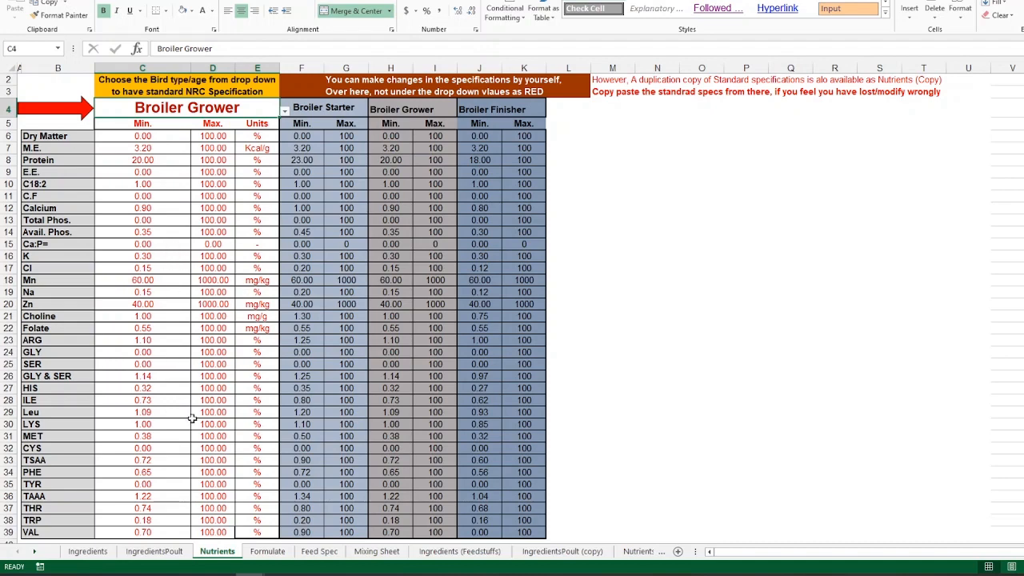
Examine the Broiler Starter, Grower and Finisher specifications on the Nutrients sheet and their standard duplicates on the Nutrients (copy) sheet
left_click(314, 453)
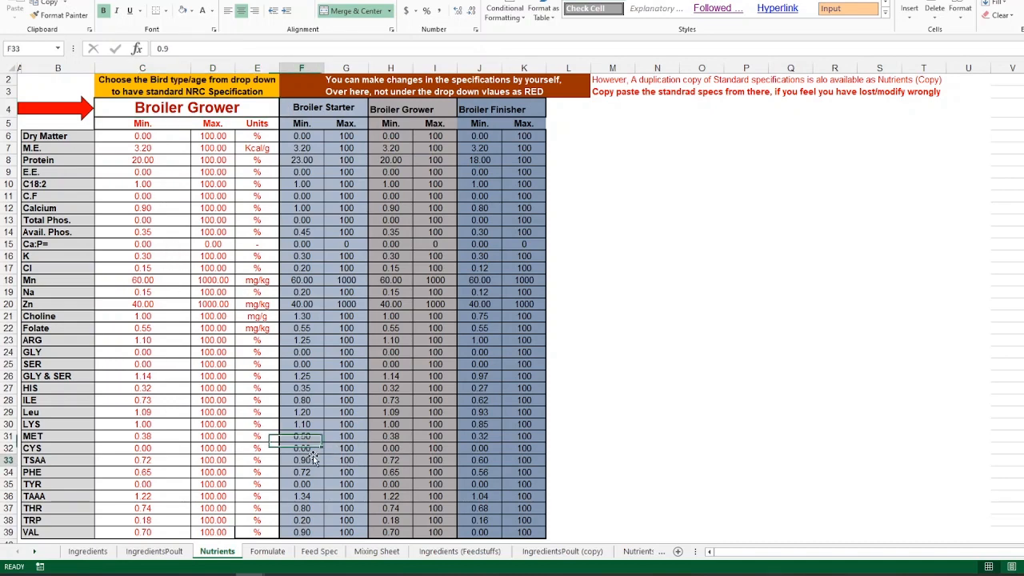
left_click(392, 450)
left_click(472, 449)
left_click(392, 450)
left_click(340, 451)
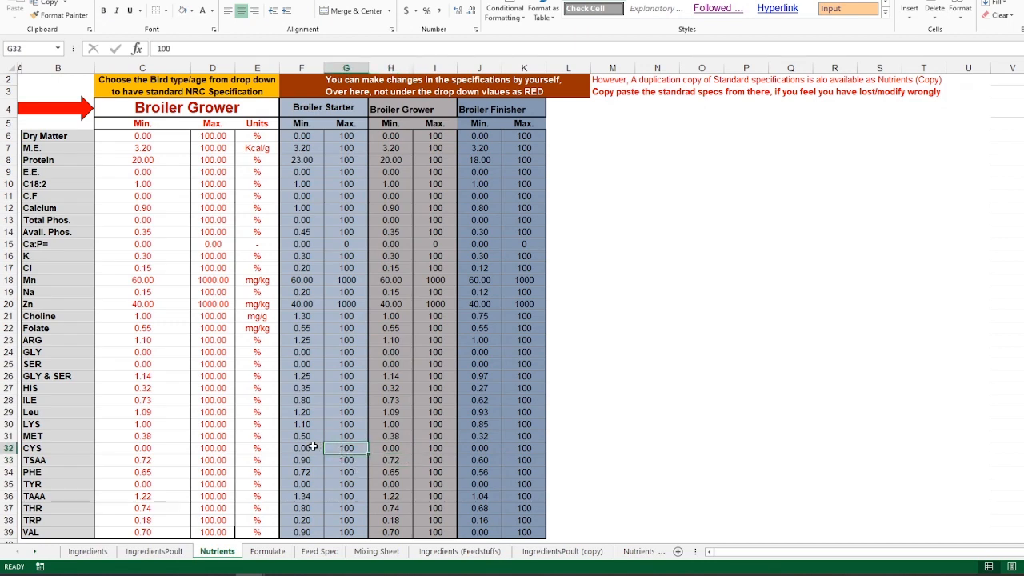
left_click(643, 553)
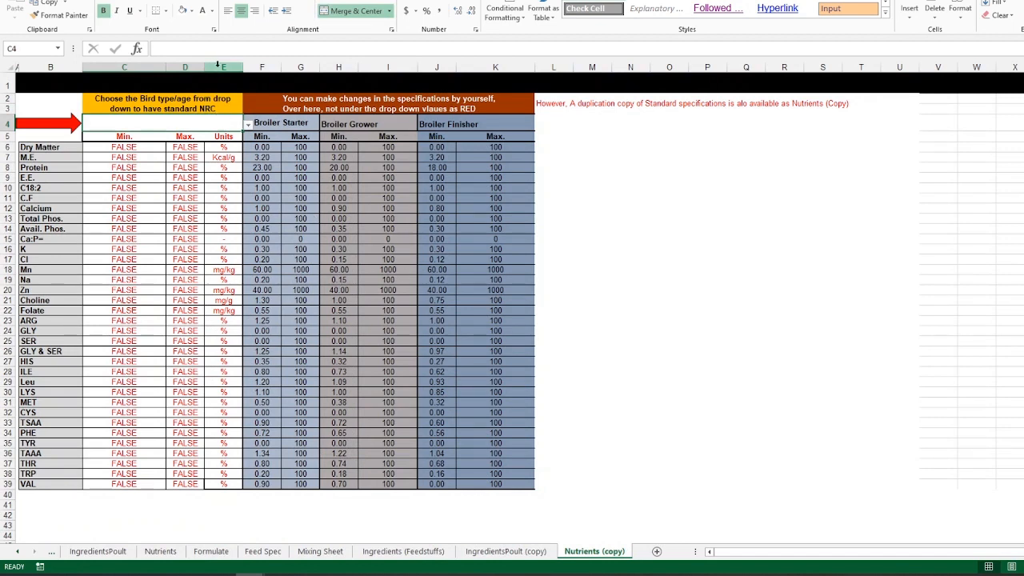
left_click(297, 158)
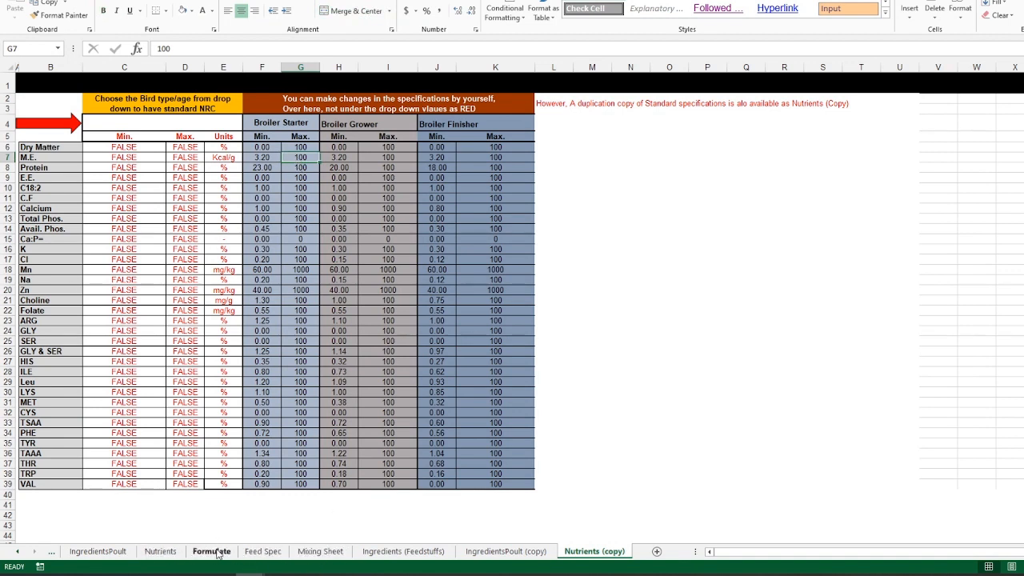
Set the Broiler Starter minimum for M.E. to 3.1 in cell F7 of the Nutrients sheet
left_click(162, 552)
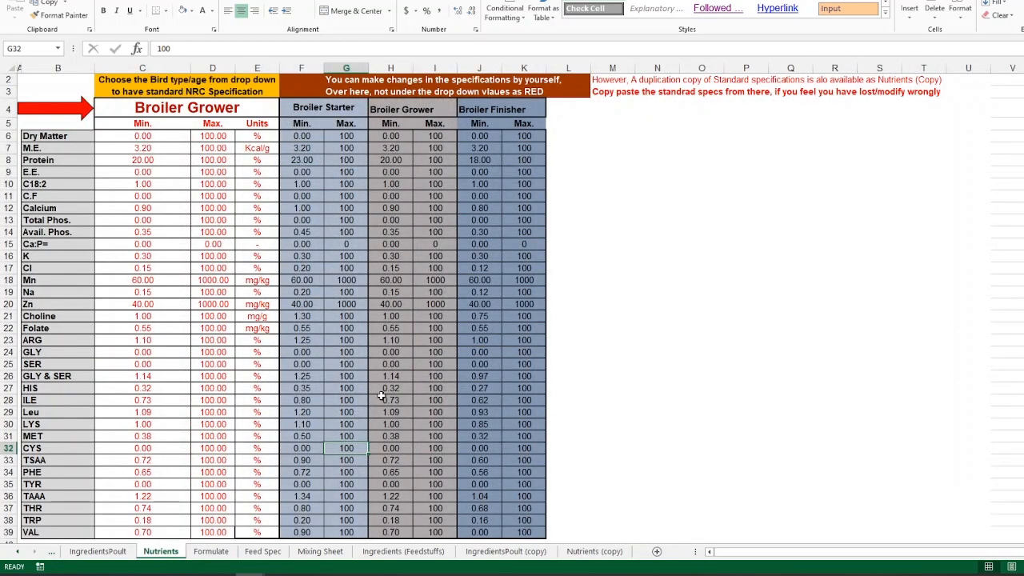
left_click(300, 147)
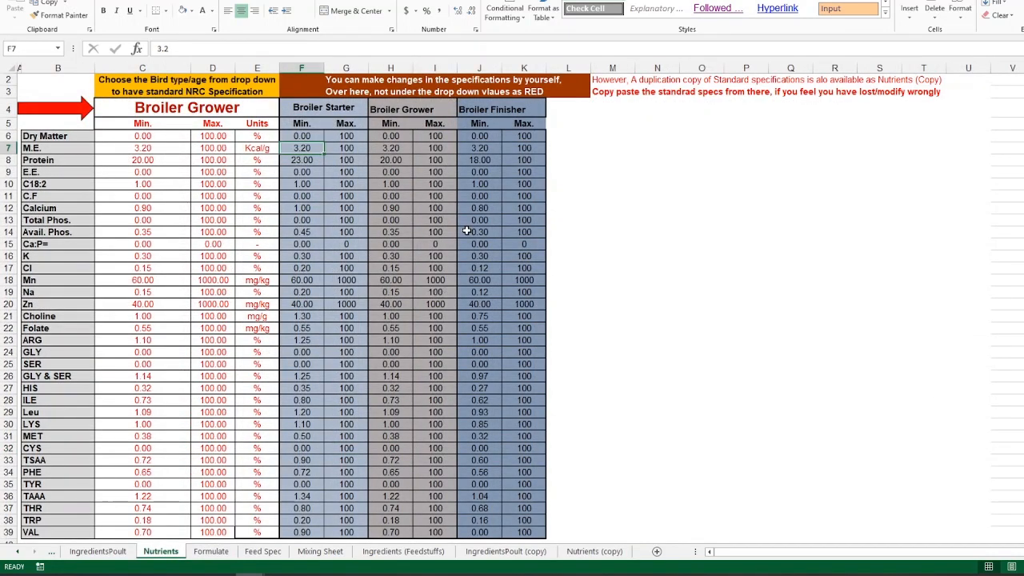
type("3.")
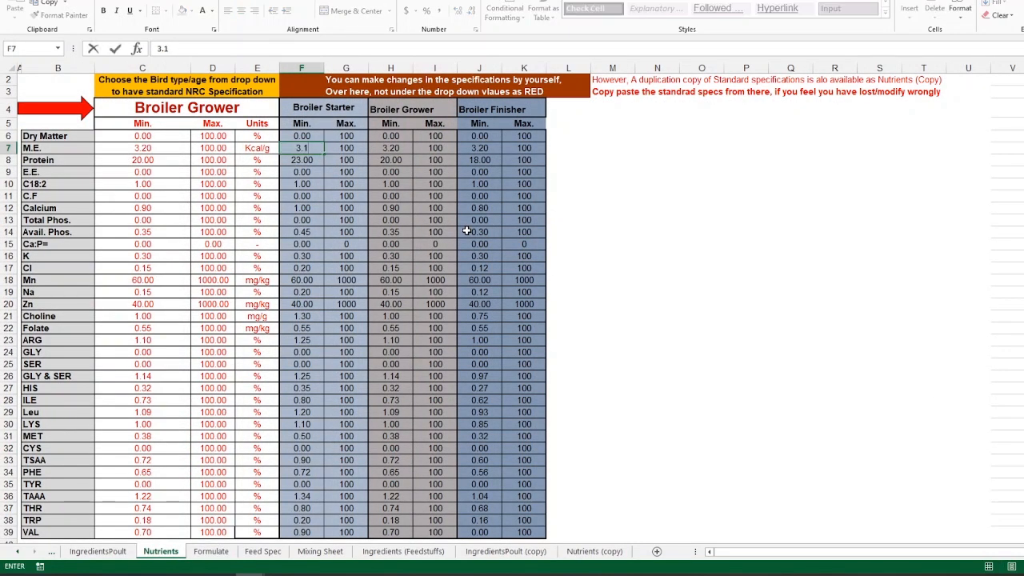
type("1")
key("Return")
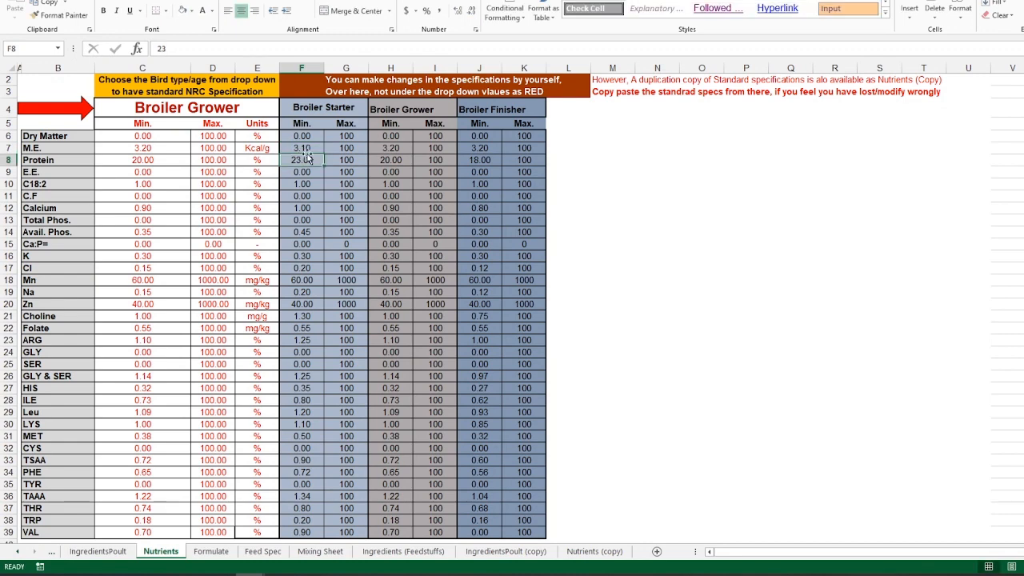
Choose Broiler Starter as the bird type in cell C4 of the Nutrients sheet
left_click(260, 114)
left_click(284, 112)
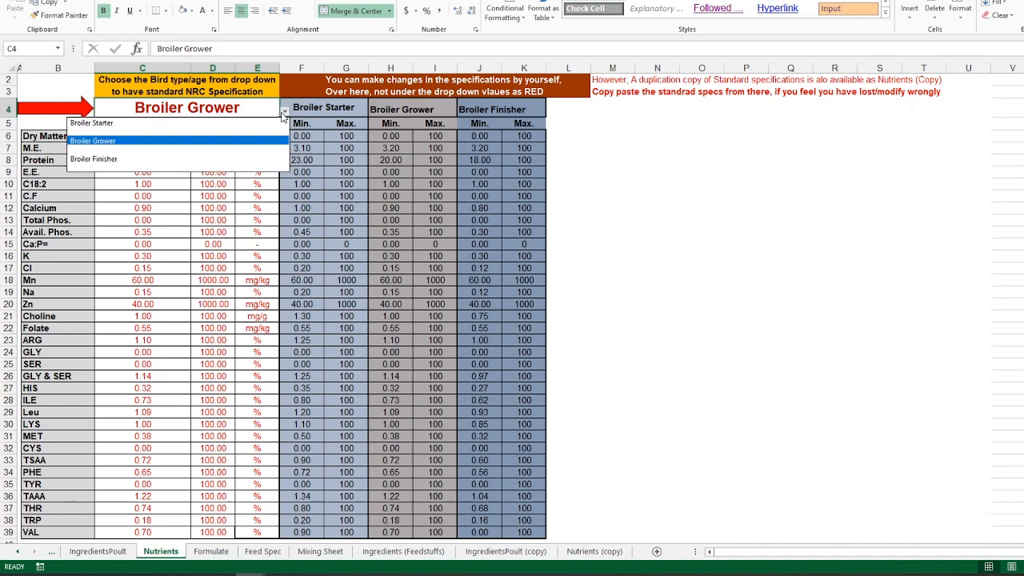
left_click(239, 126)
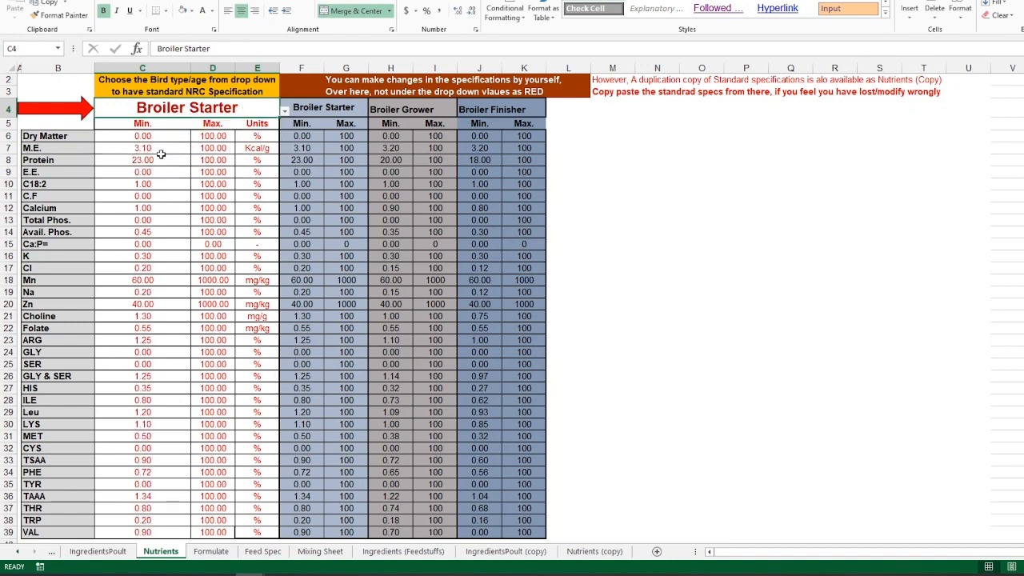
Set the Broiler Starter minimum for M.E. to 3.2 in cell F7
left_click(300, 148)
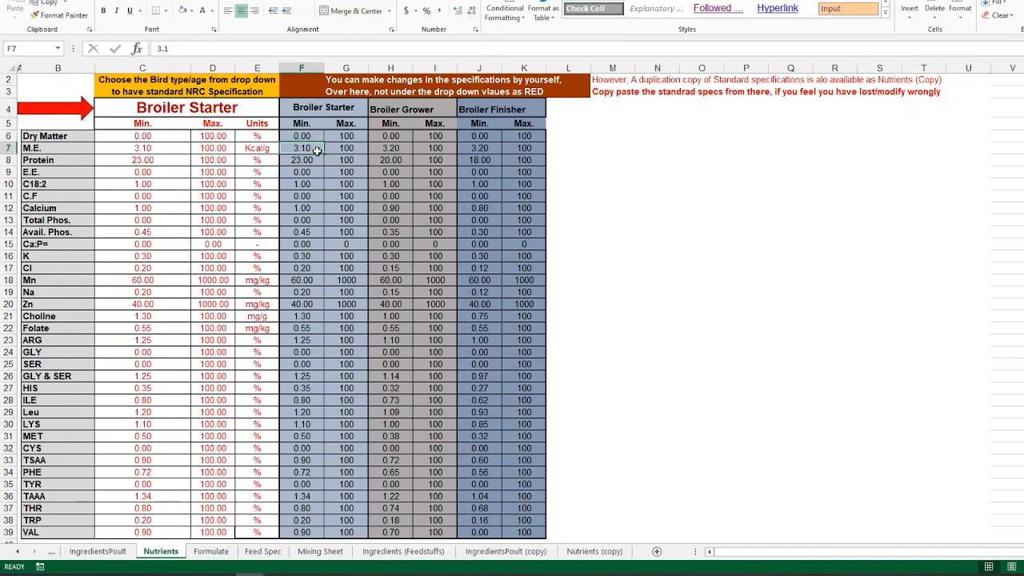
left_click(314, 158)
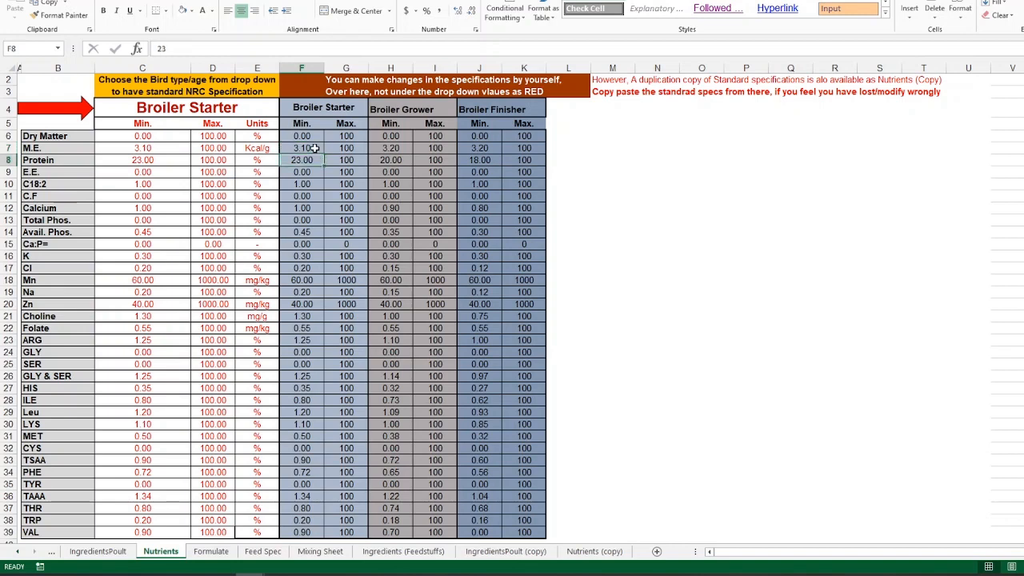
left_click(315, 148)
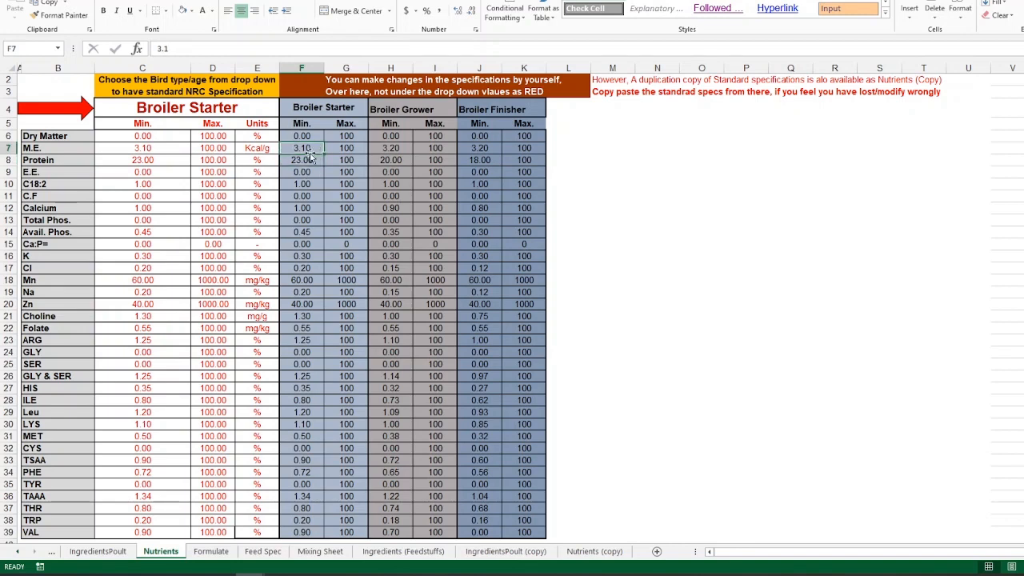
type("3")
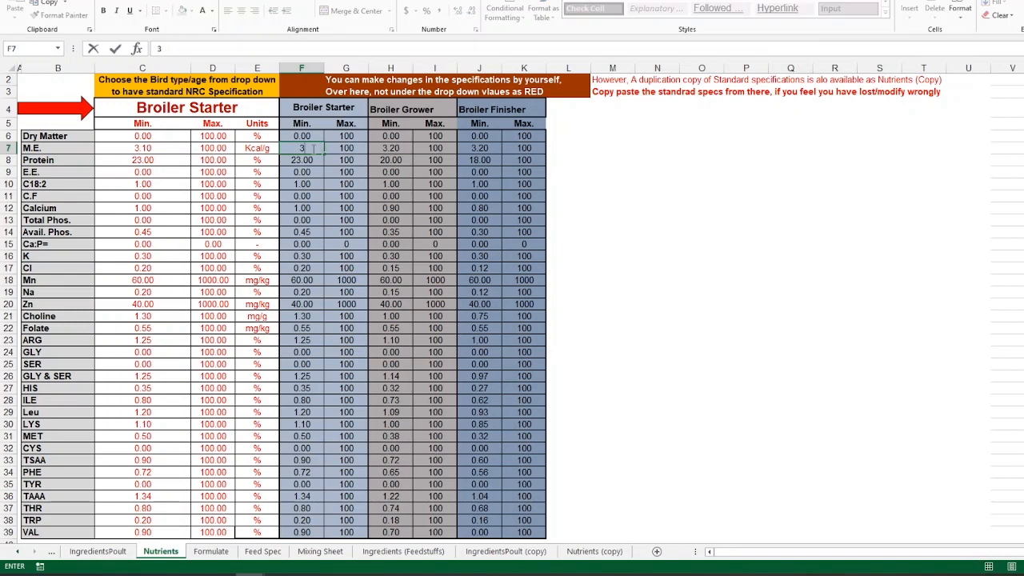
key("Return")
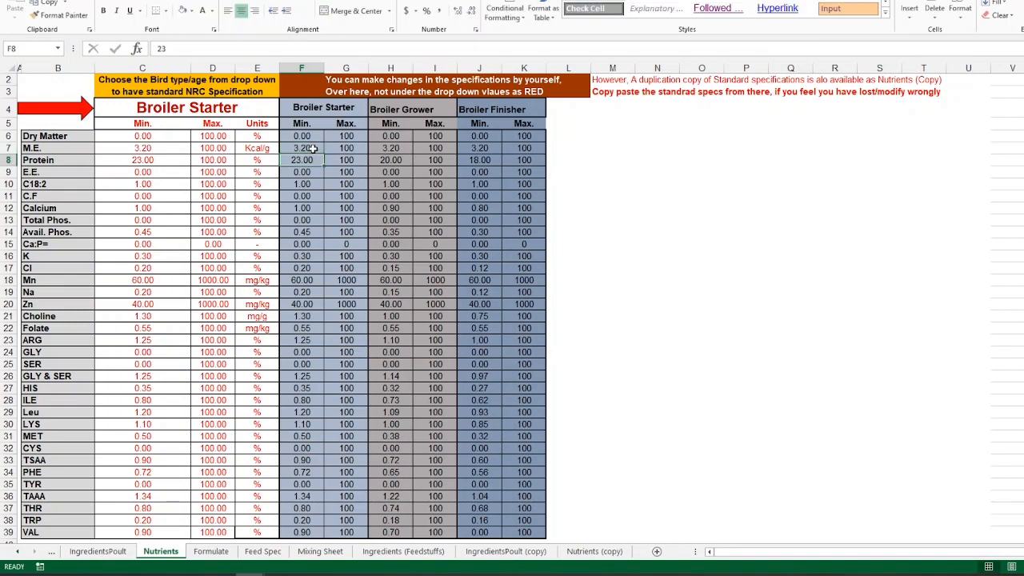
Copy the standard Broiler Starter minimum and maximum values, F6:G39, from the Nutrients (copy) sheet
left_click(596, 552)
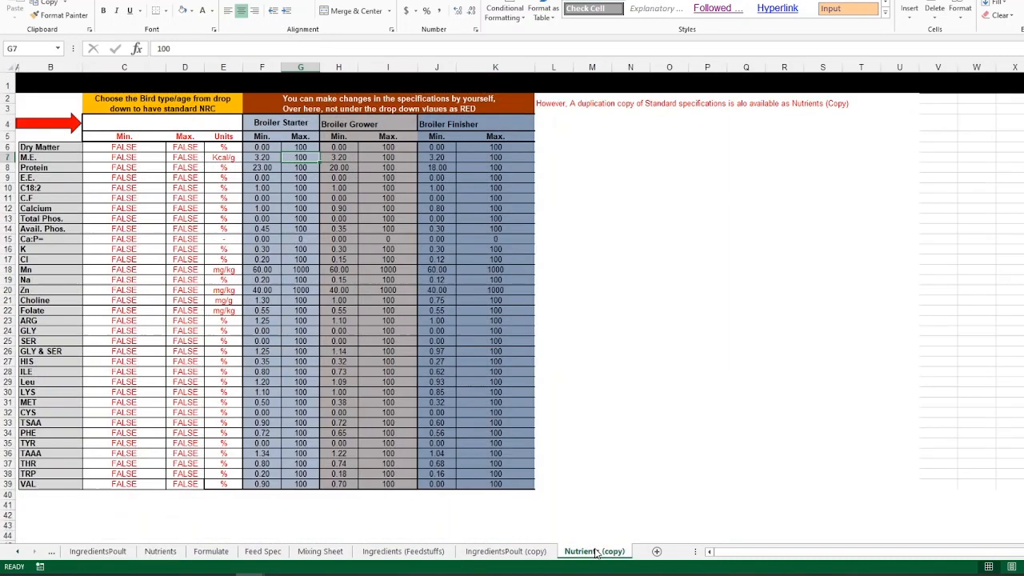
left_click(273, 148)
left_click_drag(273, 148, 301, 485)
right_click(301, 364)
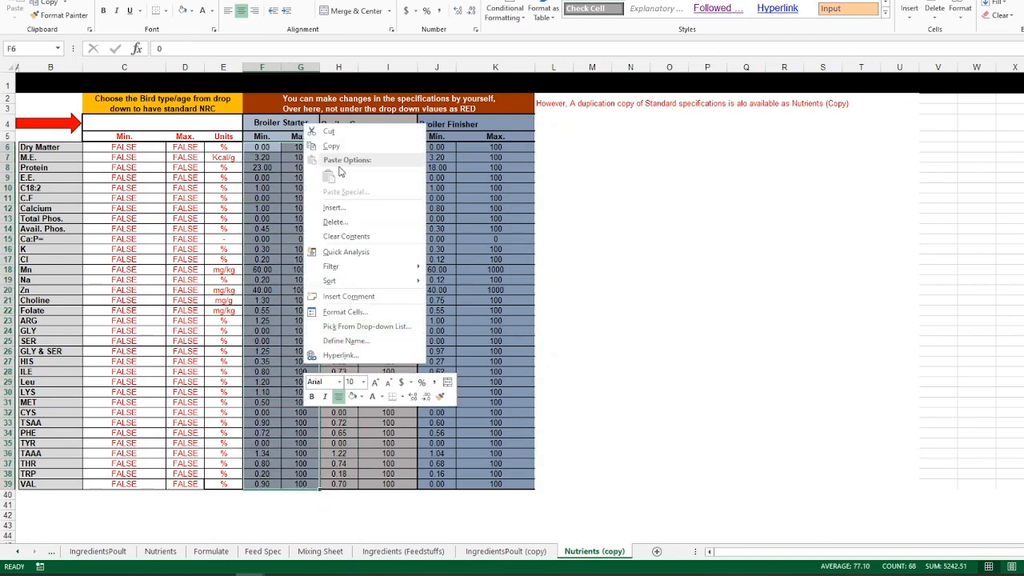
left_click(331, 147)
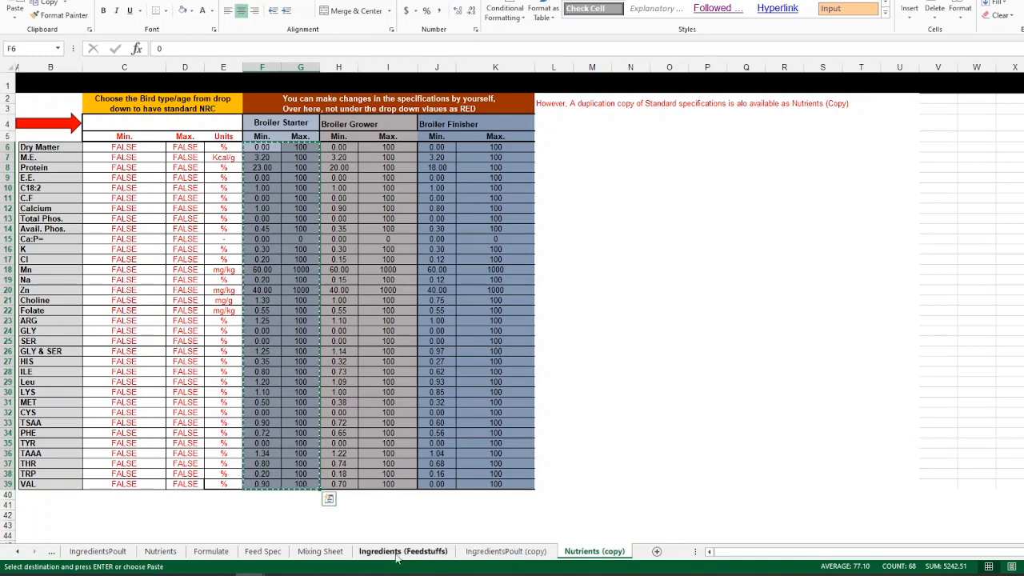
Paste the copied Broiler Starter specifications into the Nutrients sheet, starting at cell F6
left_click(160, 552)
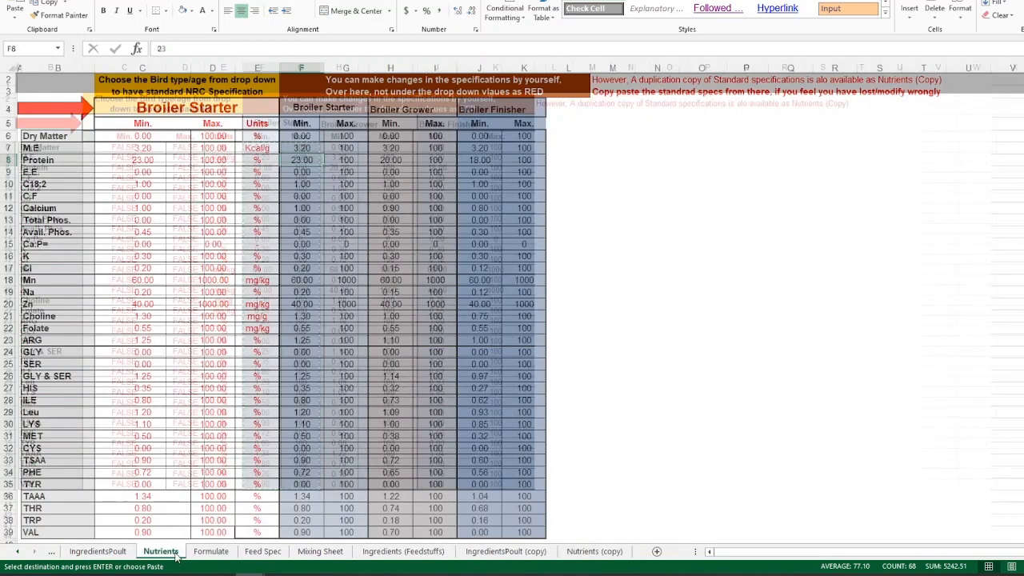
left_click(304, 137)
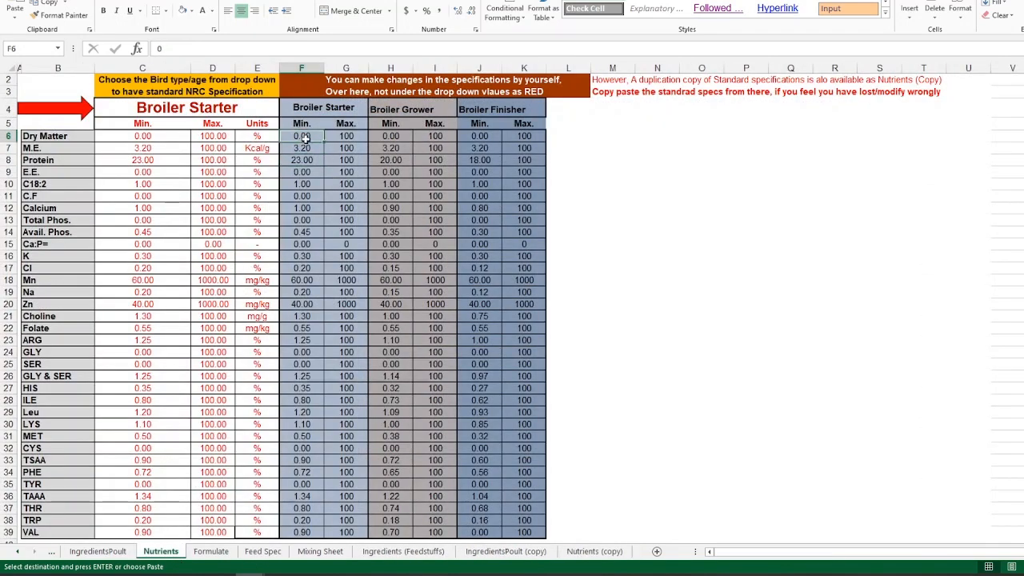
right_click(304, 138)
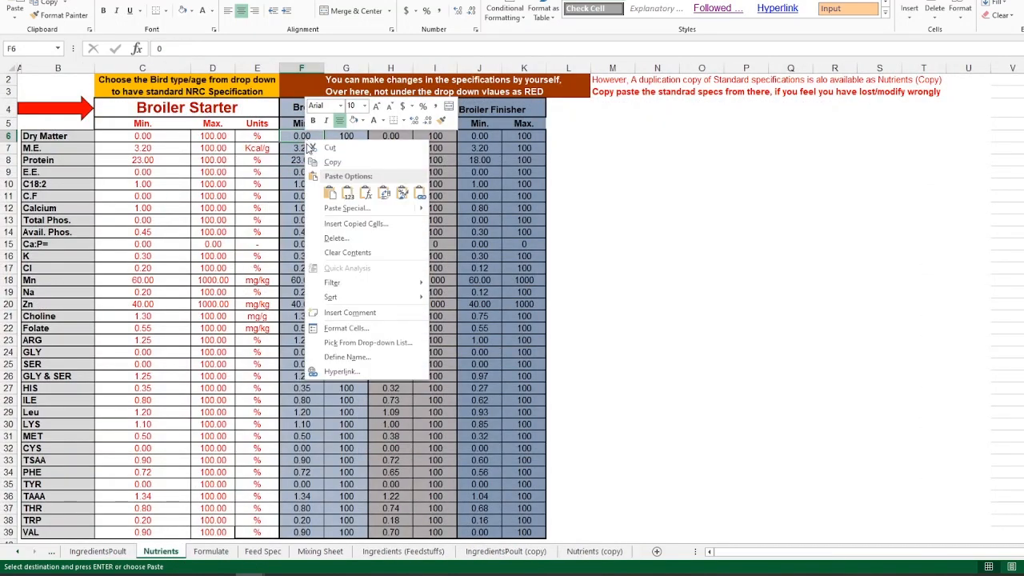
left_click(334, 194)
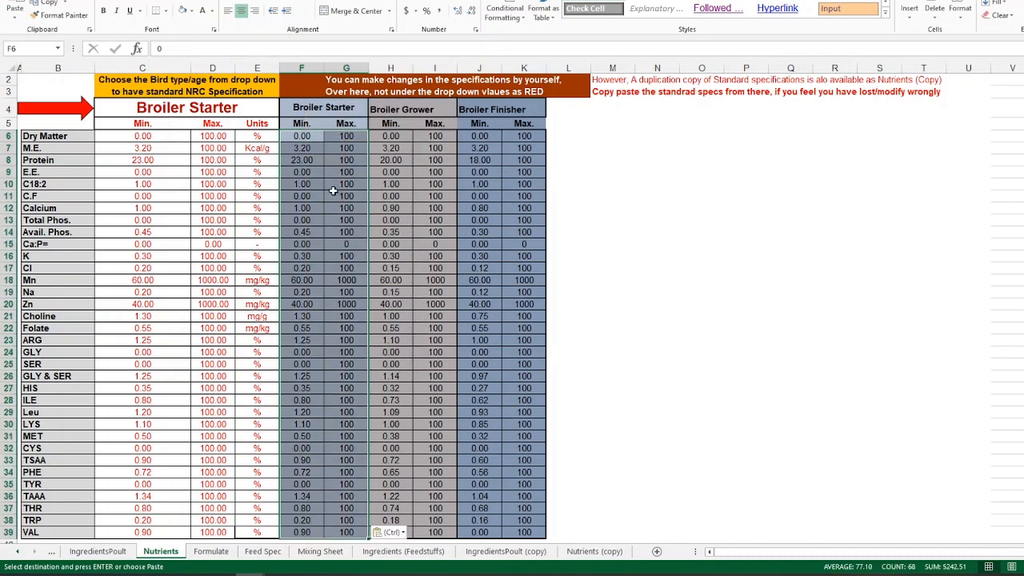
Set the Broiler Starter minimum for M.E. to 33 in cell F7 as a deliberately wrong value
left_click(309, 145)
type("33")
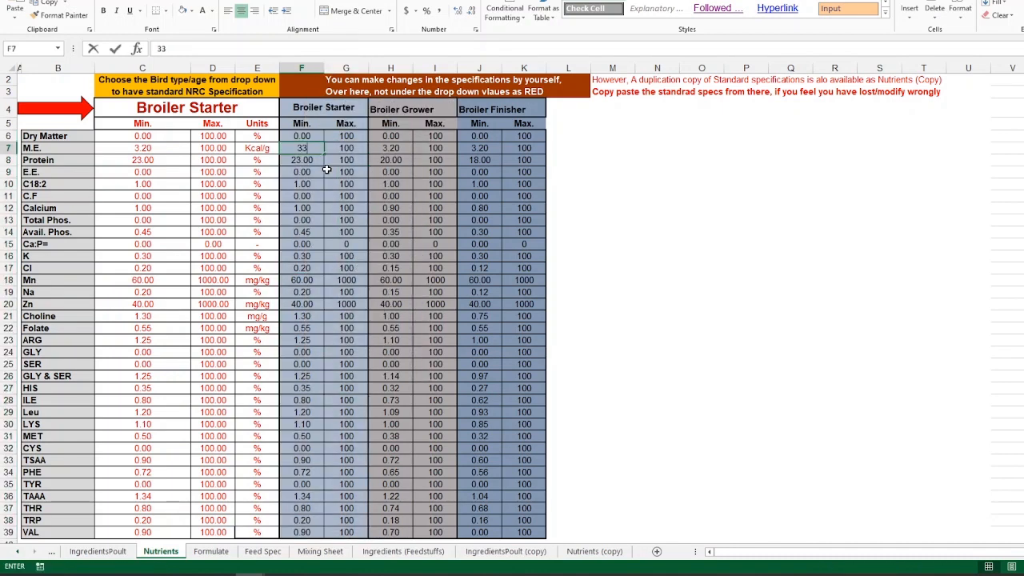
key("Return")
left_click(299, 137)
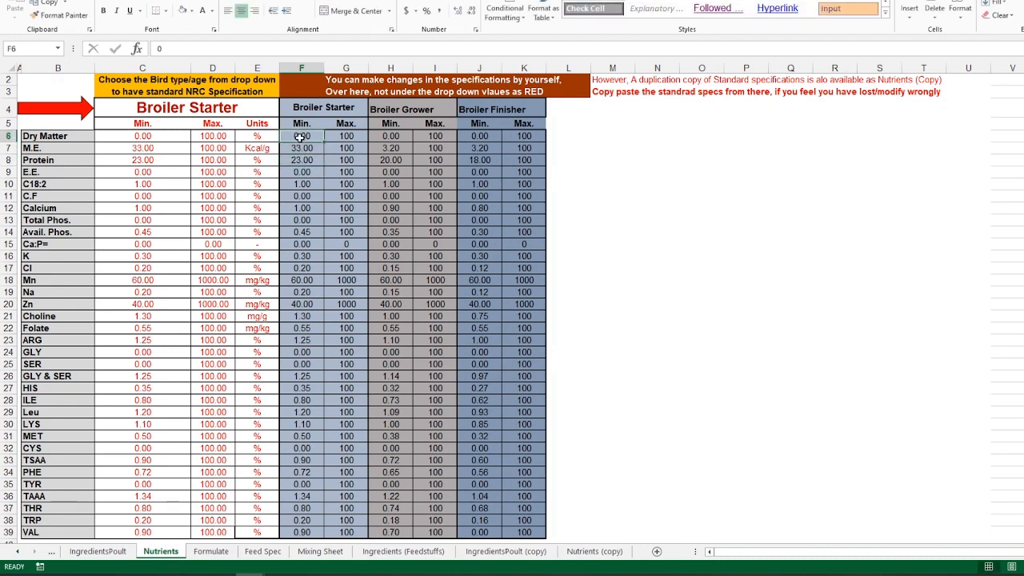
right_click(299, 136)
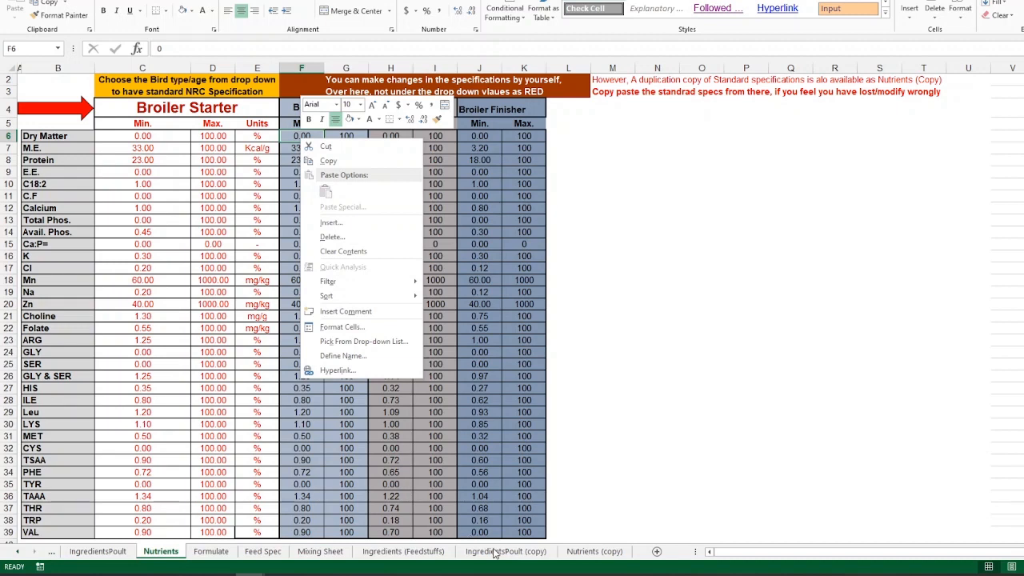
key("Escape")
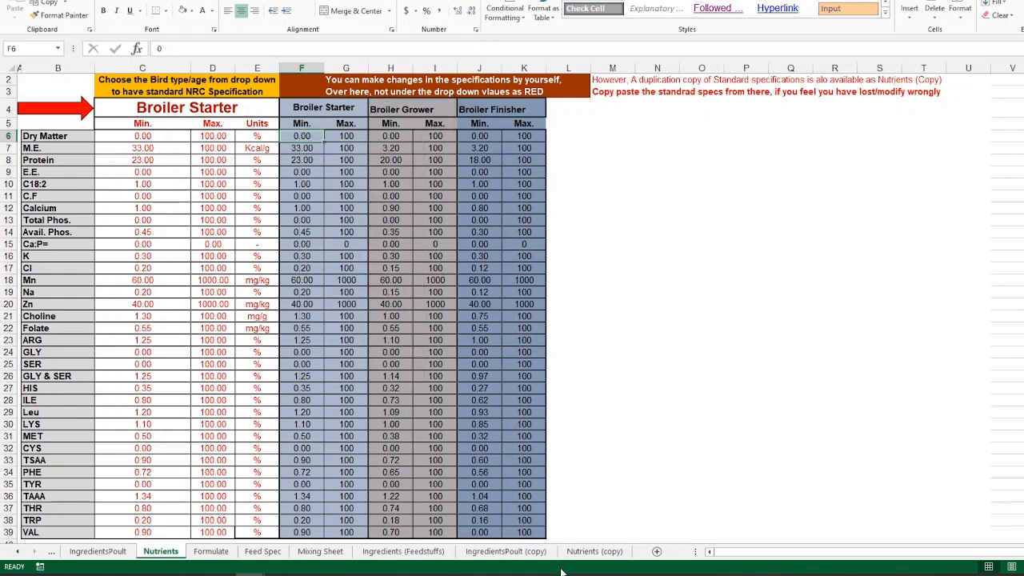
Restore the standard Broiler Starter specifications by copying F6:G39 from Nutrients (copy) and pasting them at F6 of the Nutrients sheet
left_click(595, 552)
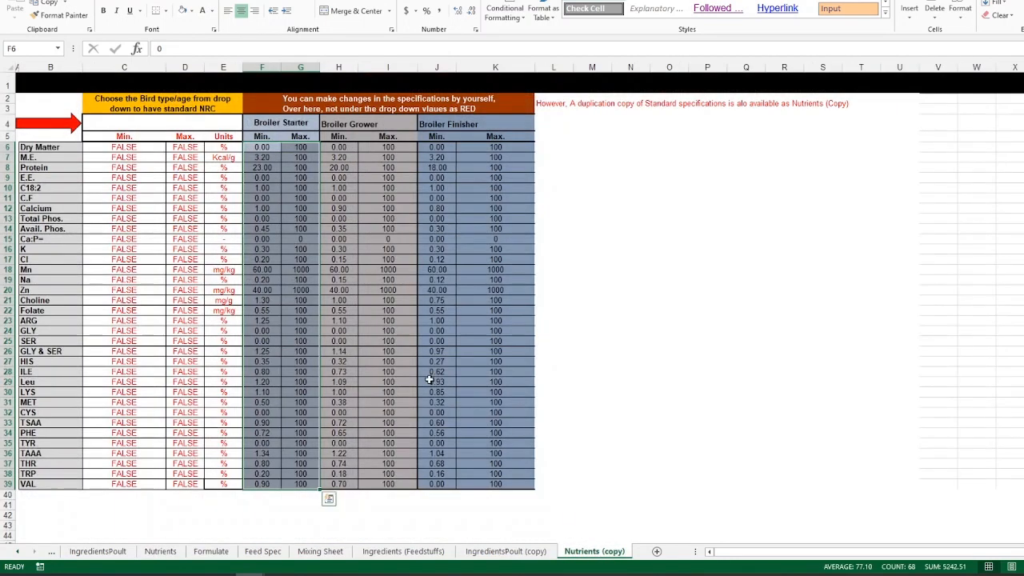
right_click(278, 282)
left_click(311, 309)
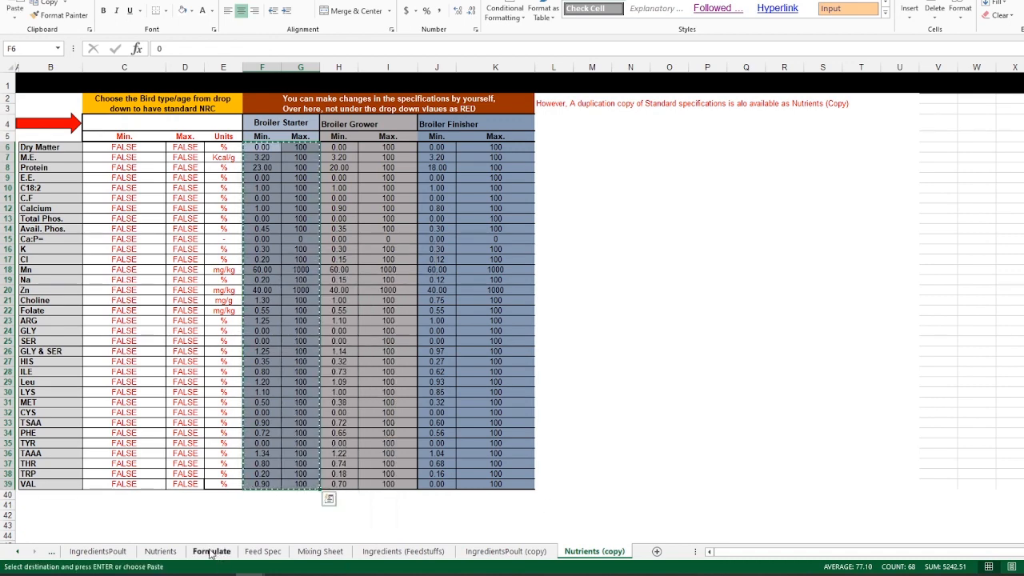
left_click(160, 551)
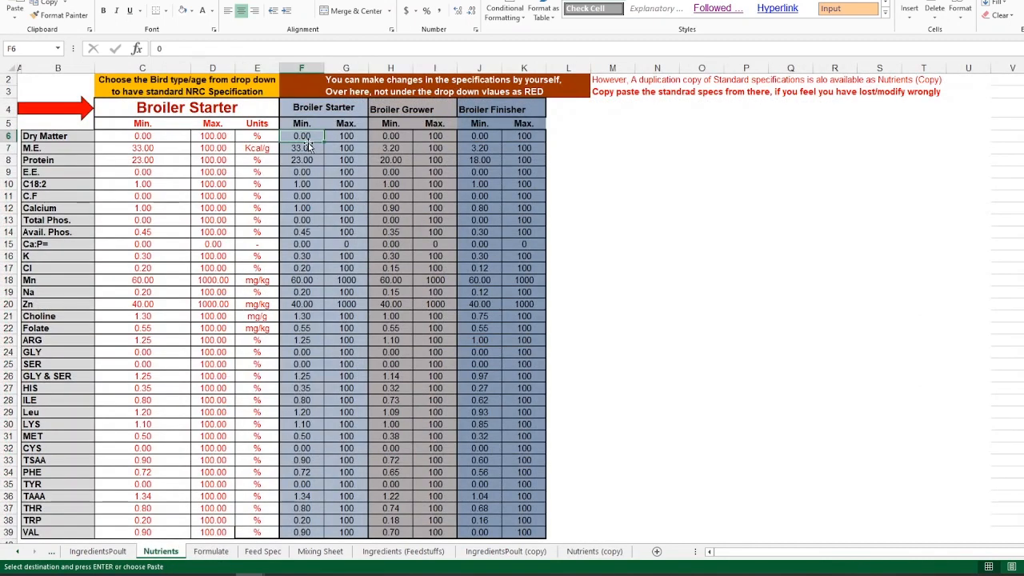
right_click(306, 137)
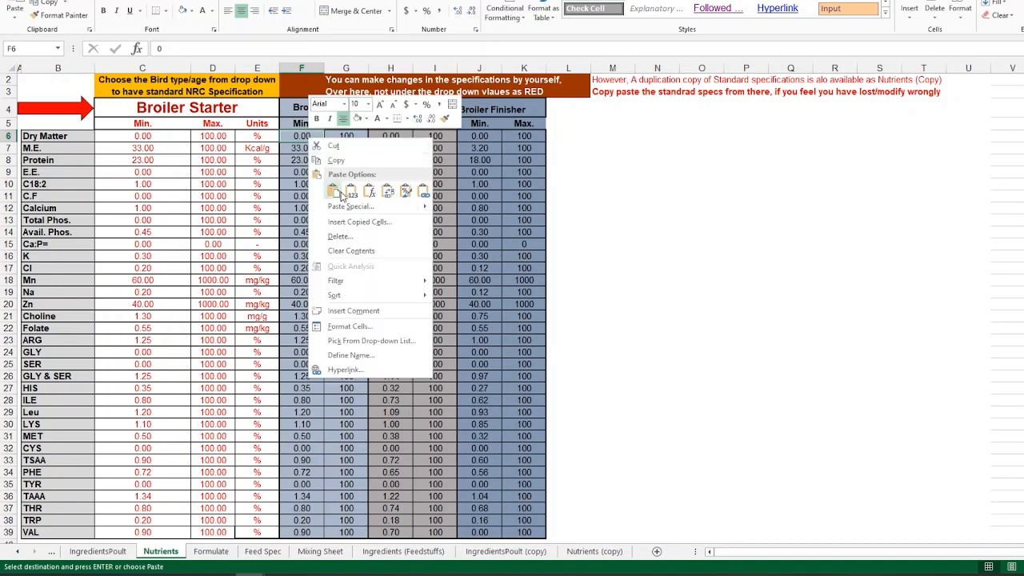
left_click(320, 178)
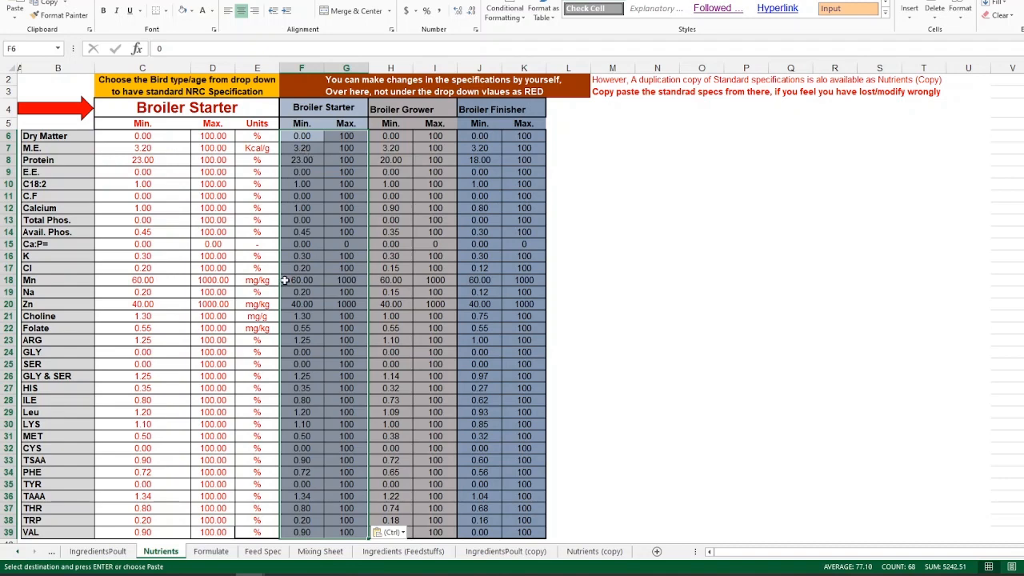
Examine the Formulate sheet's ingredient amounts, nutrient requirements and Solver instruction for the Broiler Starter feed
left_click(213, 552)
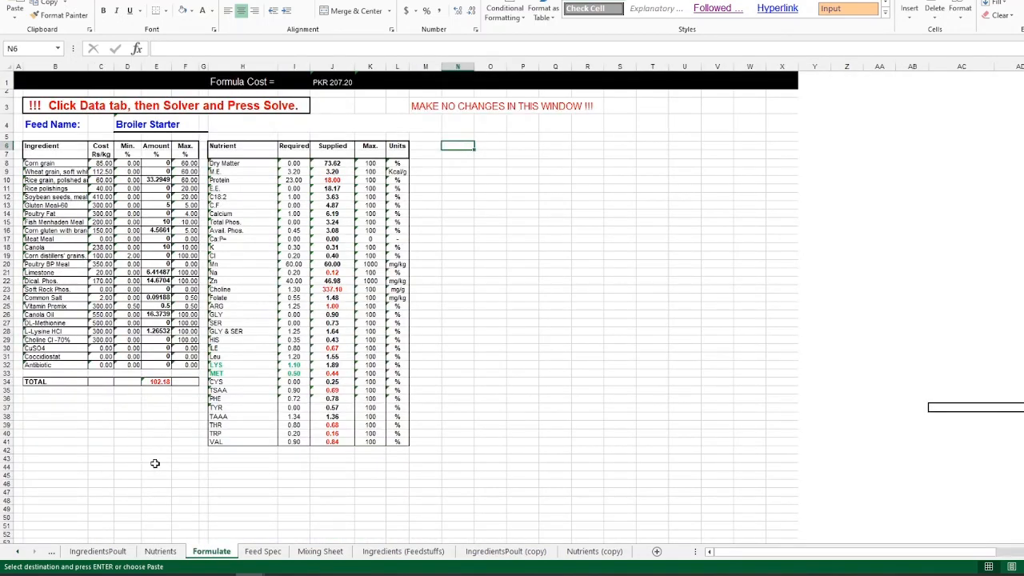
scroll(156, 463, "up", 2, "ctrl")
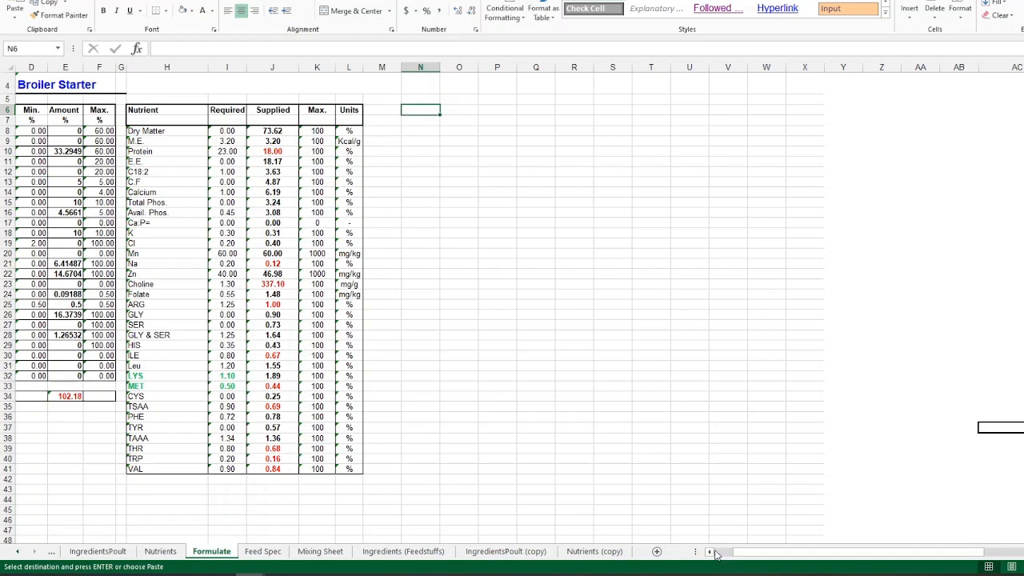
scroll(717, 555, "left", 3)
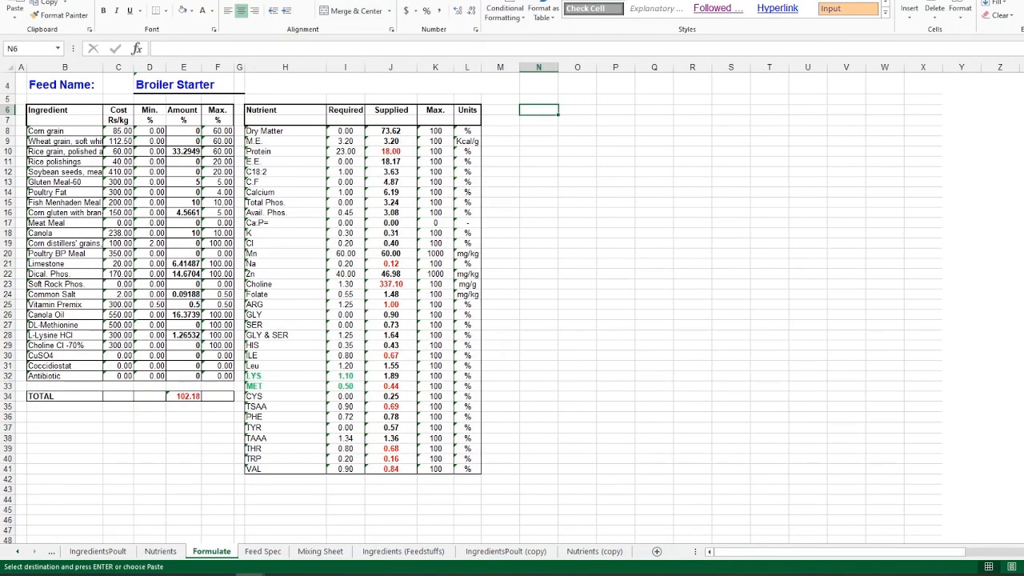
scroll(236, 83, "up", 1)
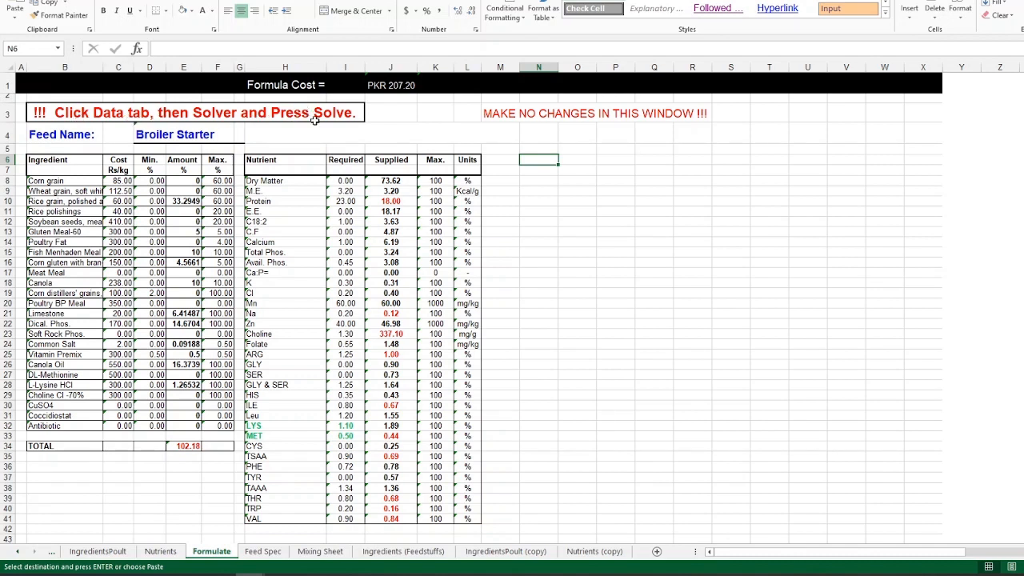
Run Solver on the Formulate sheet for the Broiler Starter feed with the existing parameters and keep the Solver solution
left_click(233, 0)
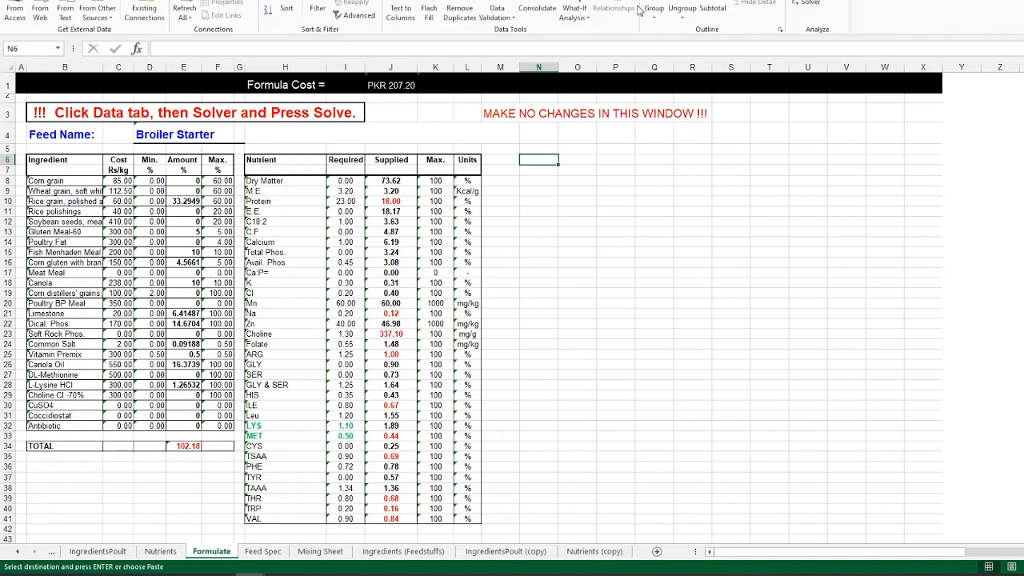
left_click(811, 6)
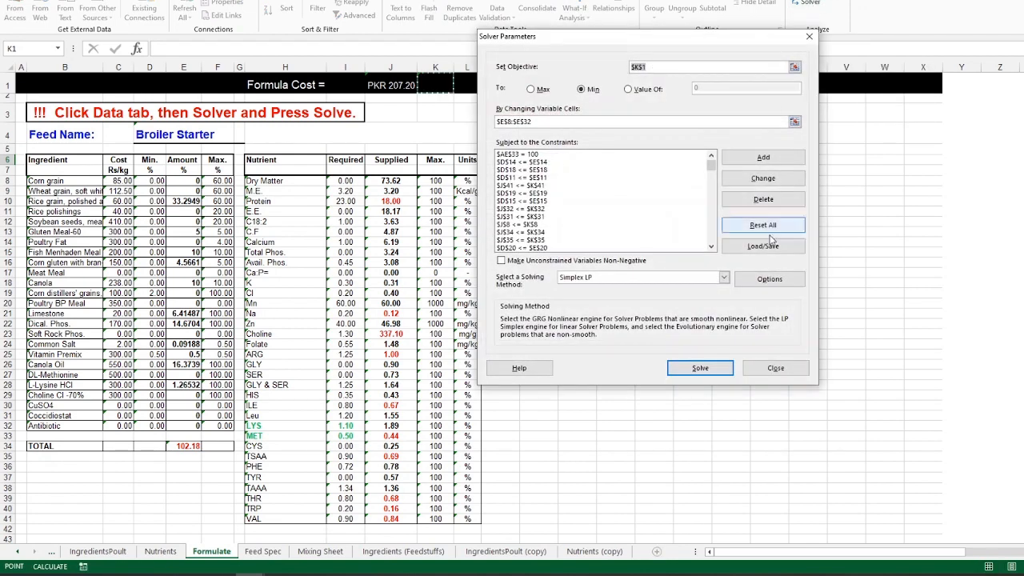
left_click(718, 369)
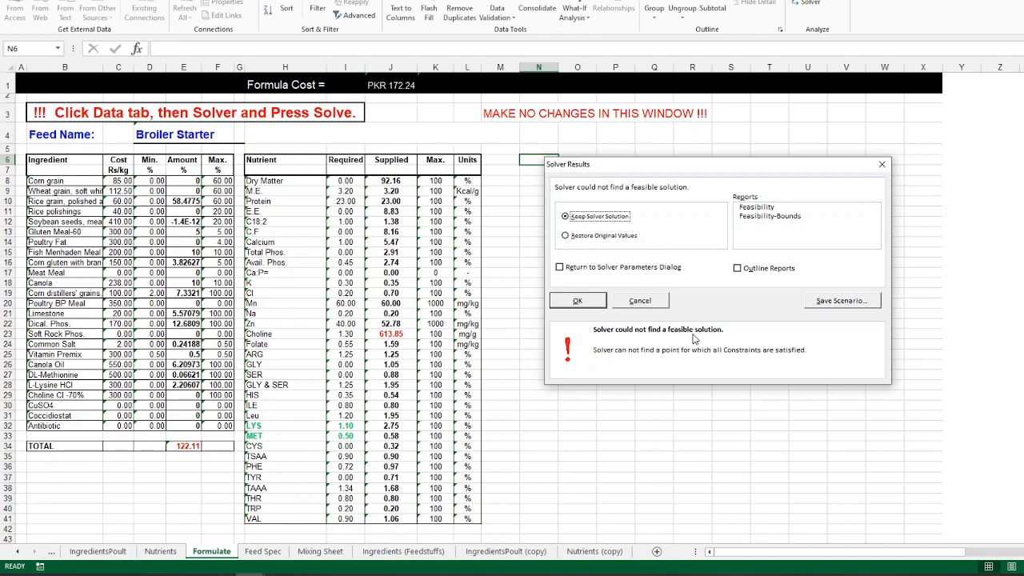
left_click(583, 302)
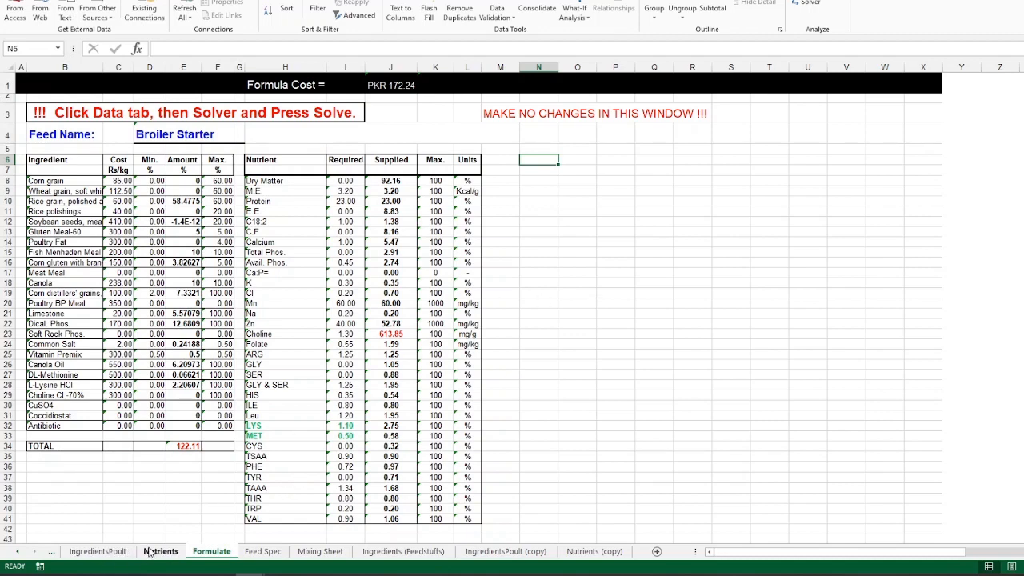
Try to set the Corn grain maximum to 100 in cell E5 of the Ingredients sheet
left_click(98, 551)
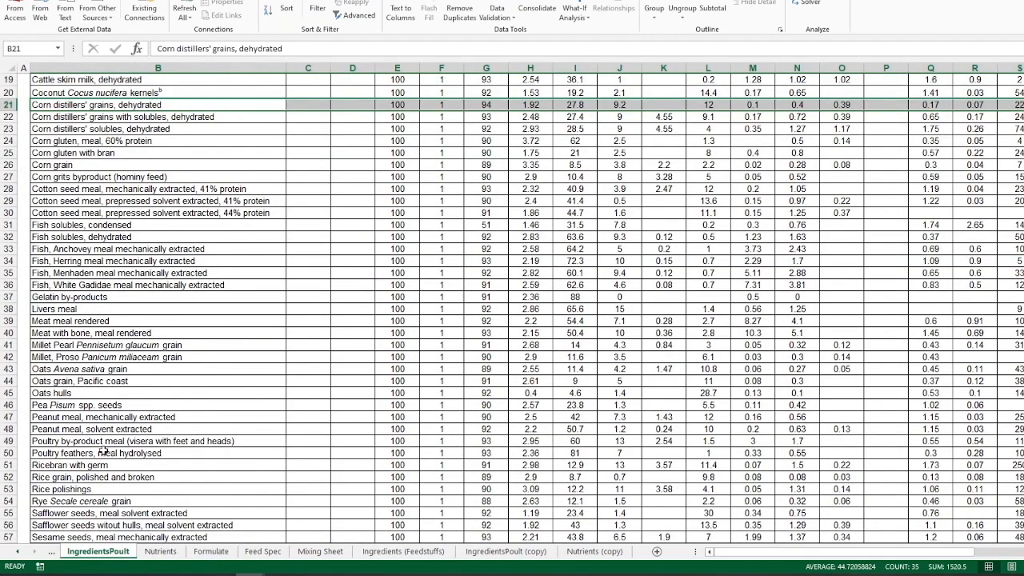
left_click(24, 551)
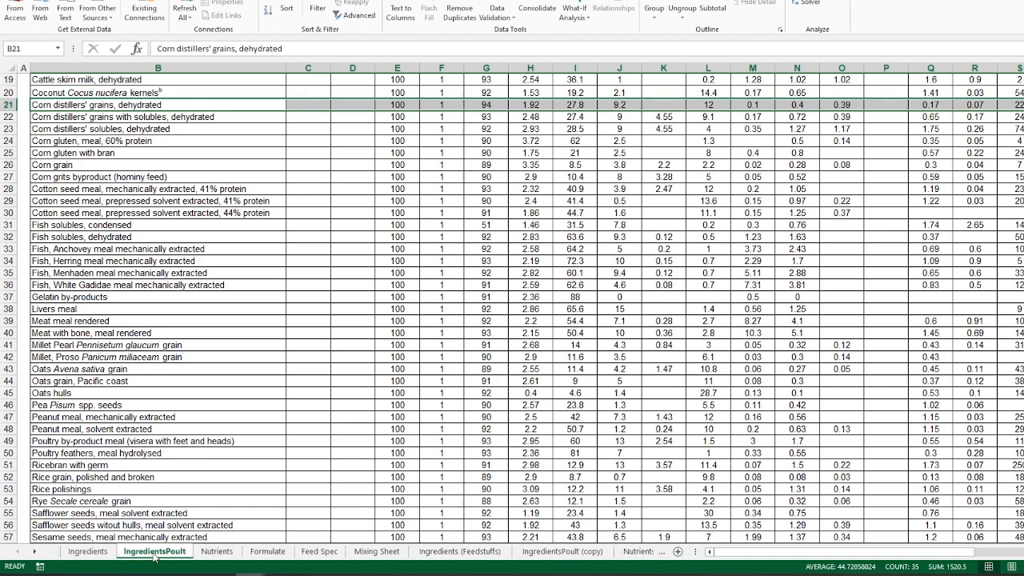
left_click(89, 552)
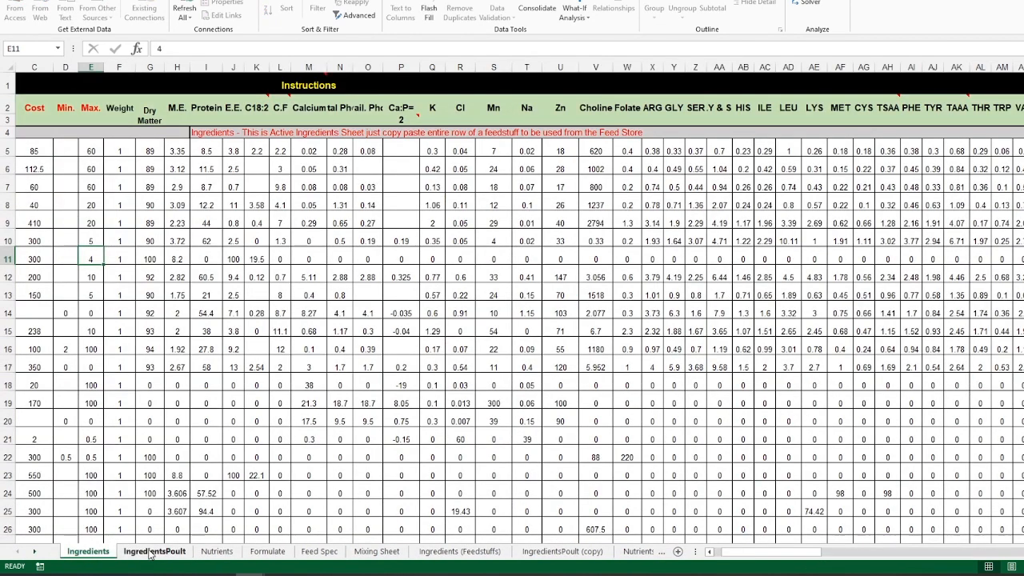
left_click(152, 551)
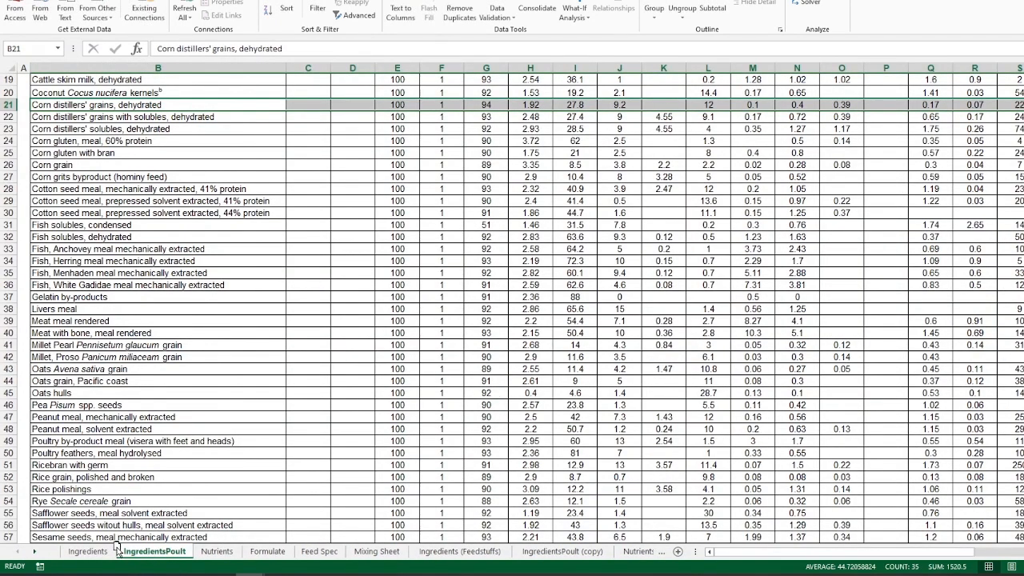
left_click(80, 550)
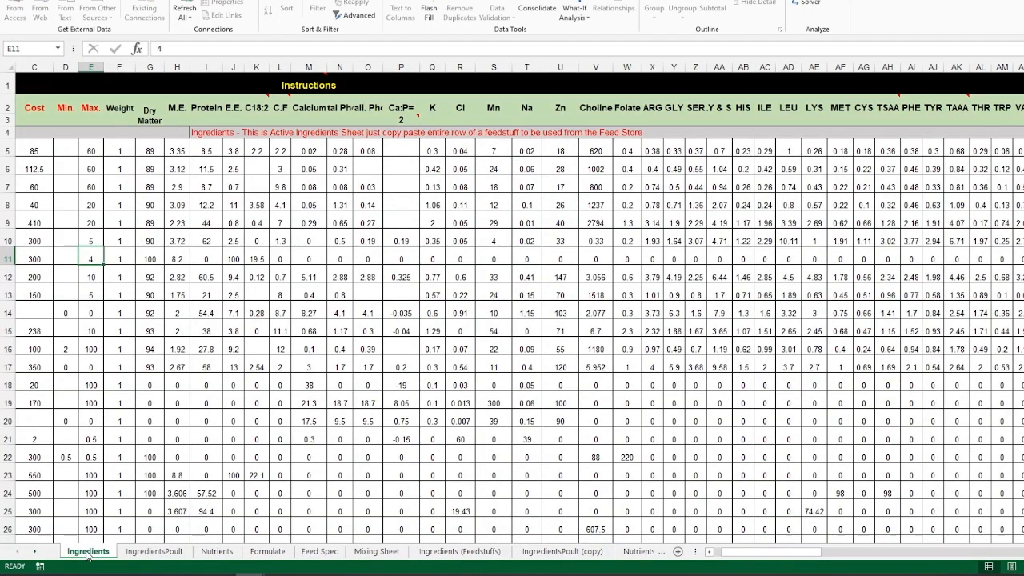
left_click_drag(748, 551, 740, 552)
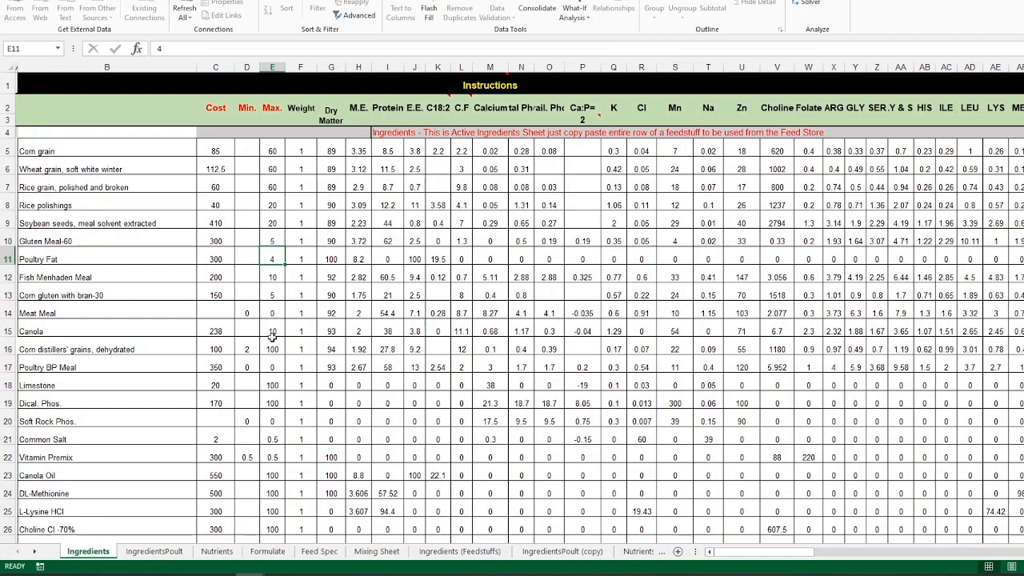
left_click(274, 150)
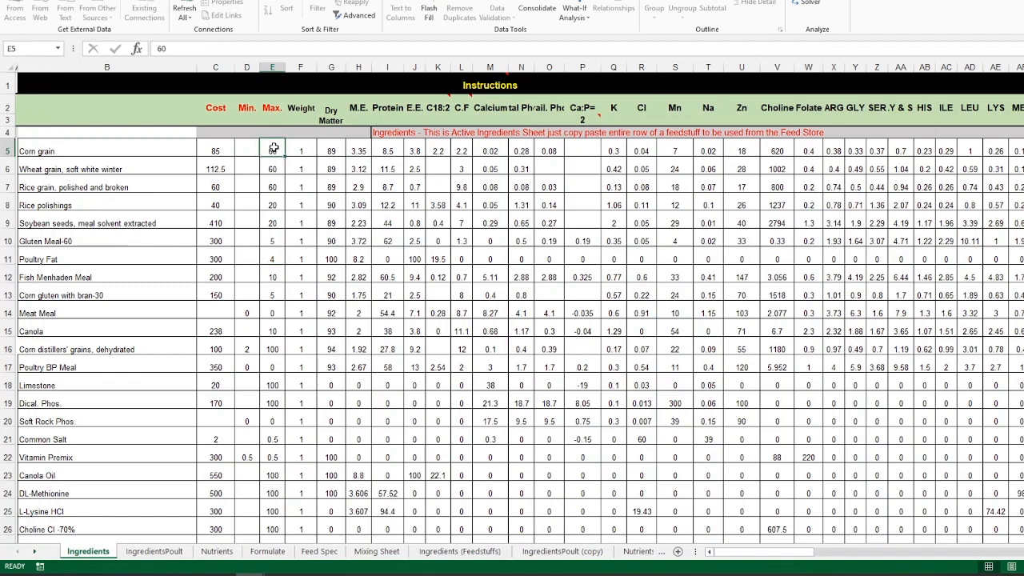
type("100")
key("Return")
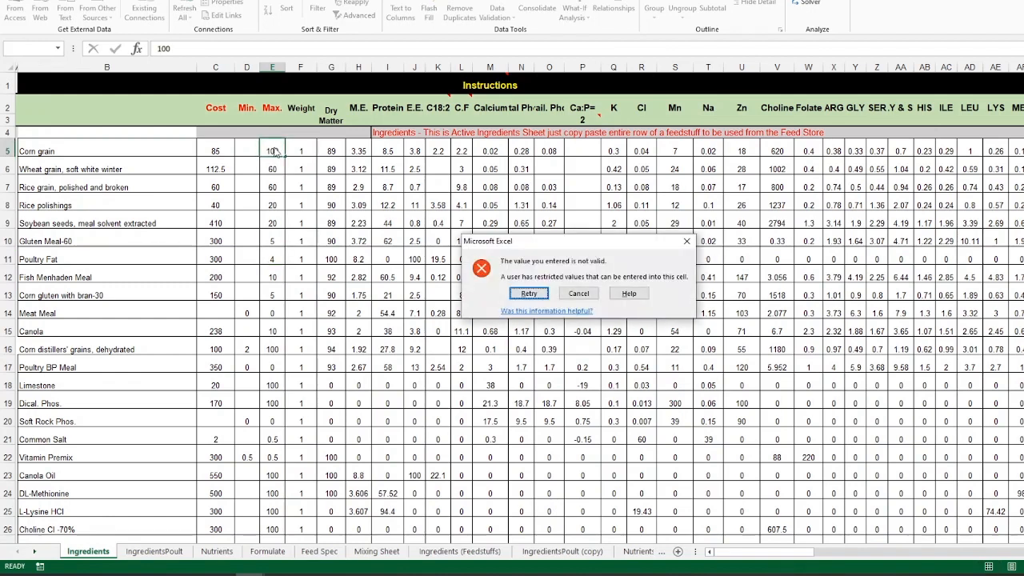
left_click(529, 294)
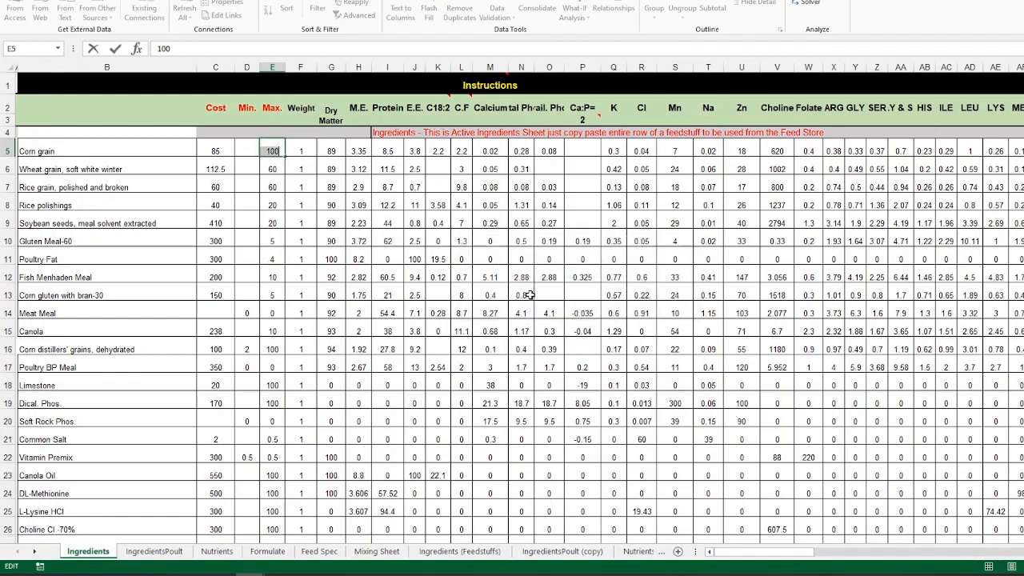
key("Return")
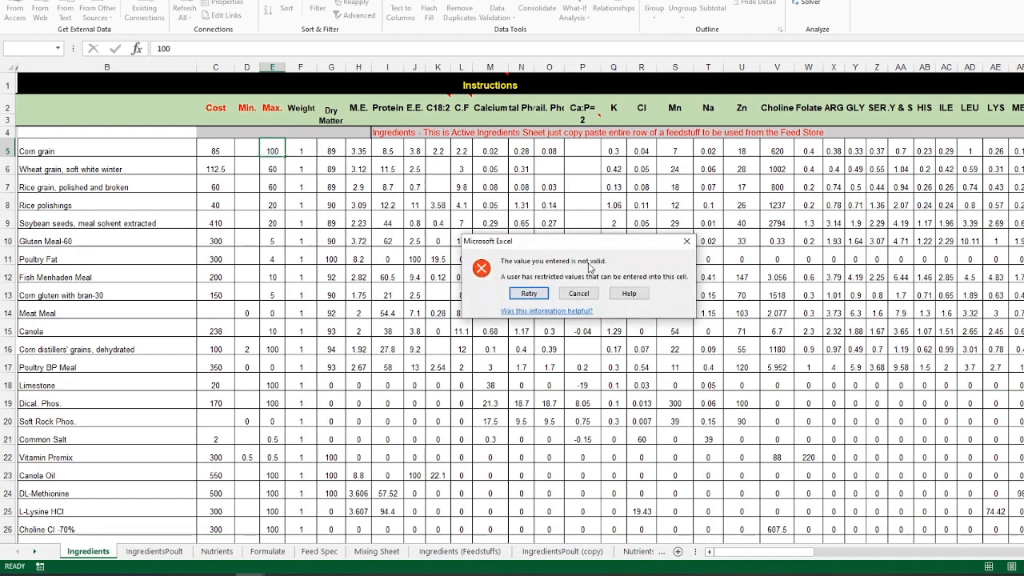
left_click(579, 293)
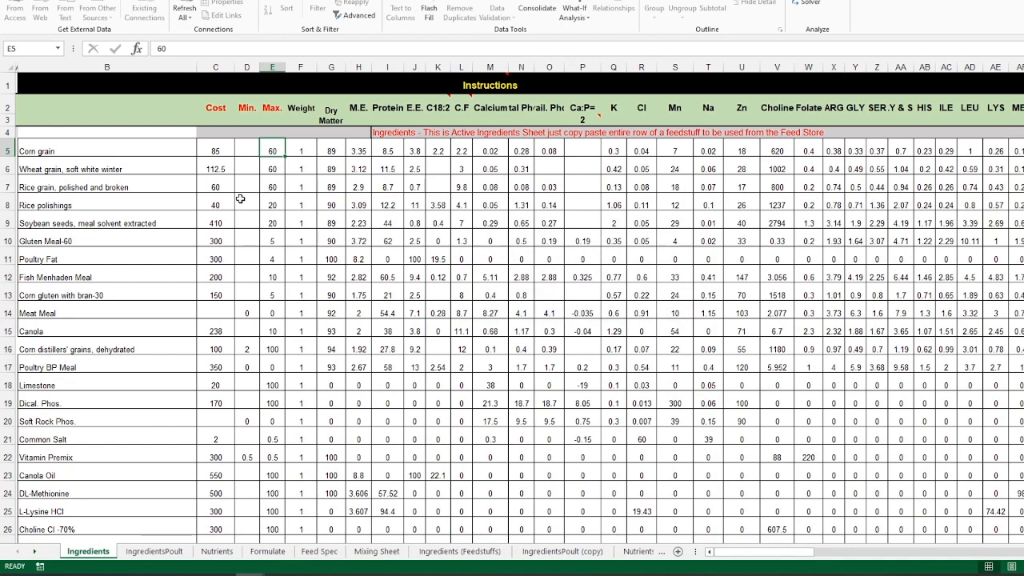
Copy the entire Corn grain record in row 26 of the IngredientsPoult sheet, from its name through the last nutrient value
left_click(180, 554)
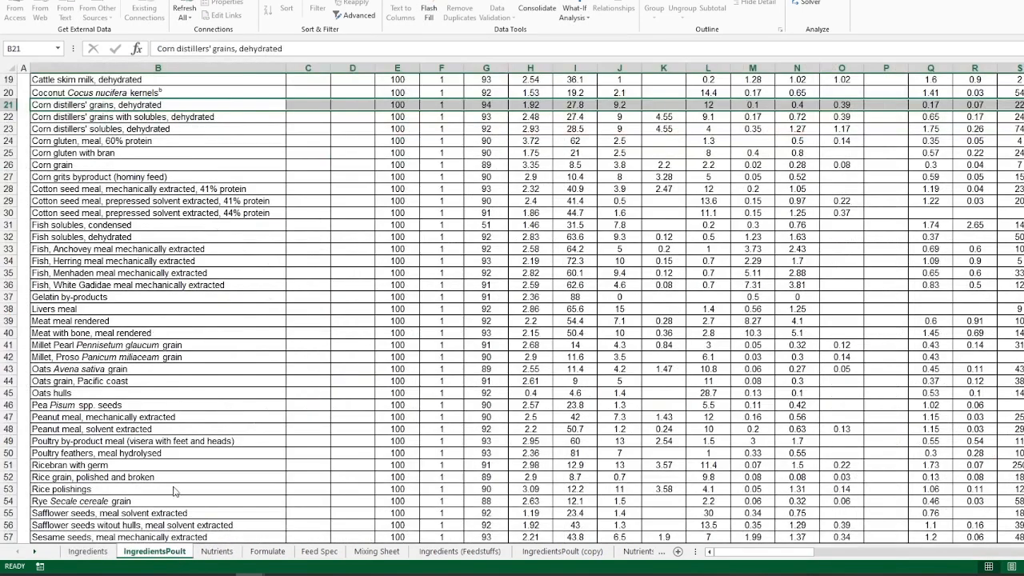
left_click(397, 164)
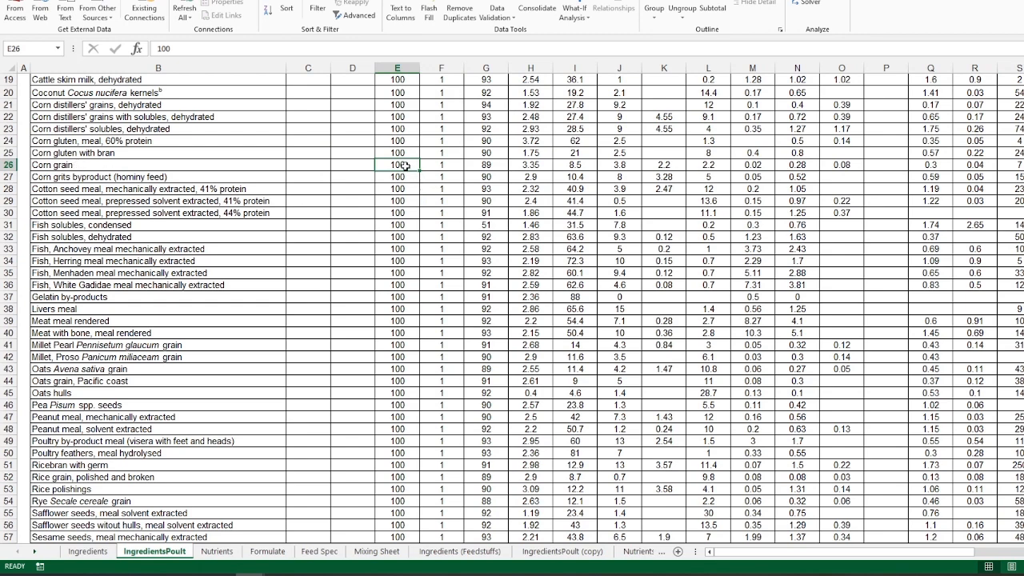
scroll(402, 165, "up", 4)
scroll(402, 165, "down", 2)
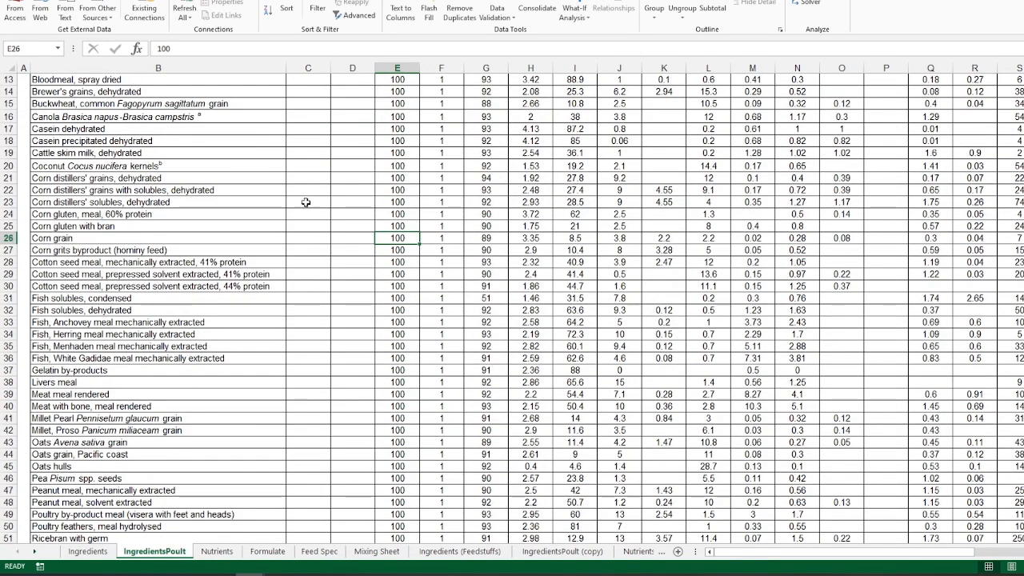
left_click_drag(64, 238, 70, 236)
key("ctrl+shift+Right")
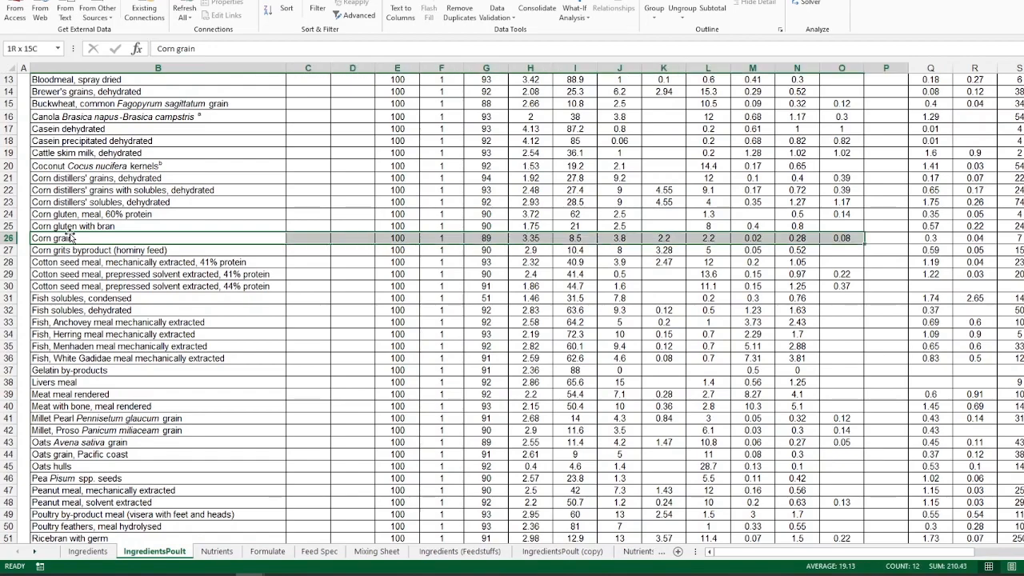
key("shift+Right")
key("shift+Right")
key("shift+Right")
key("shift+Right")
key("shift+Right")
key("shift+Right")
key("shift+Right")
key("shift+Right")
key("shift+Right")
key("shift+Right")
key("shift+Right")
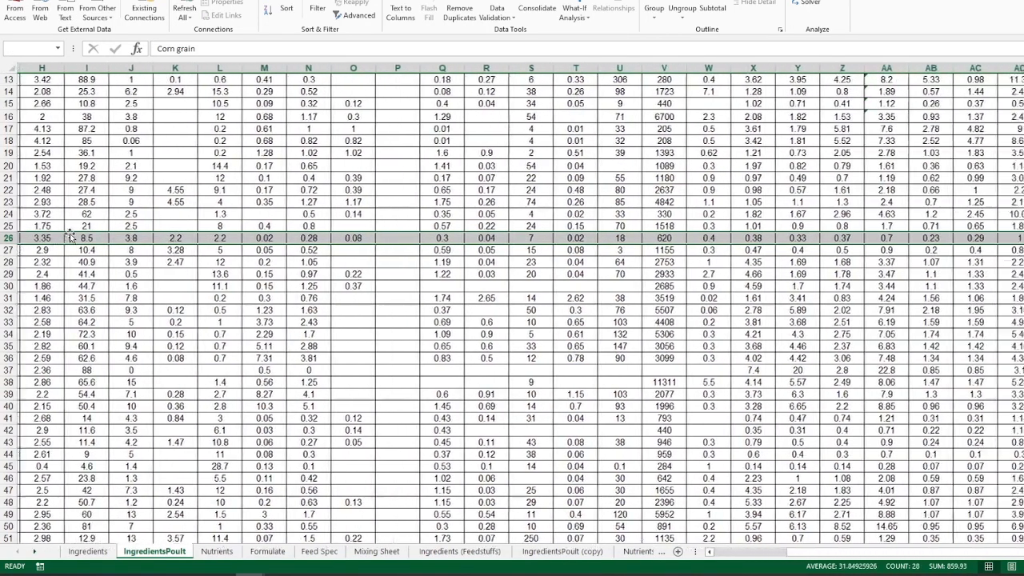
key("shift+Right")
key("shift+Right")
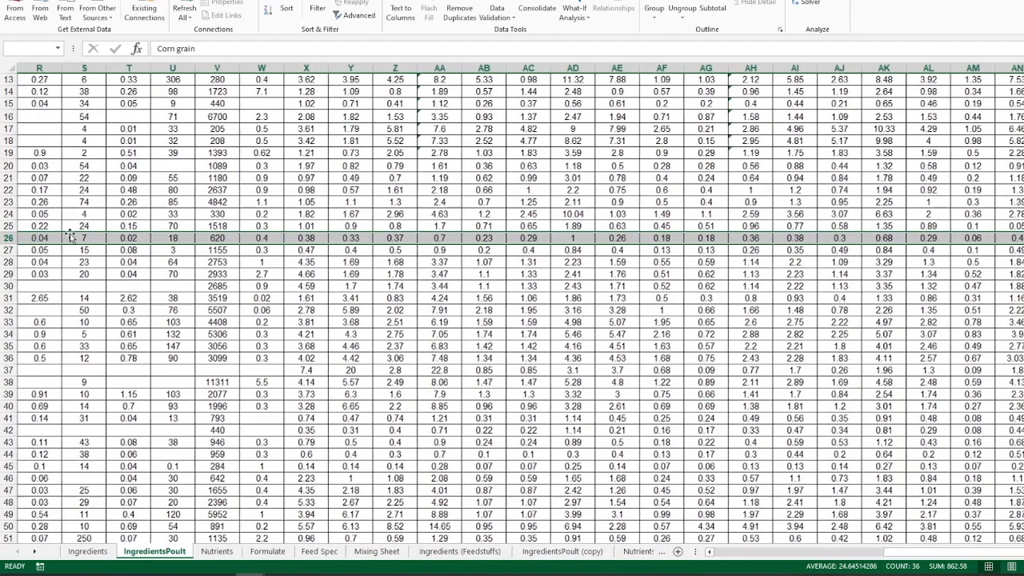
key("ctrl+c")
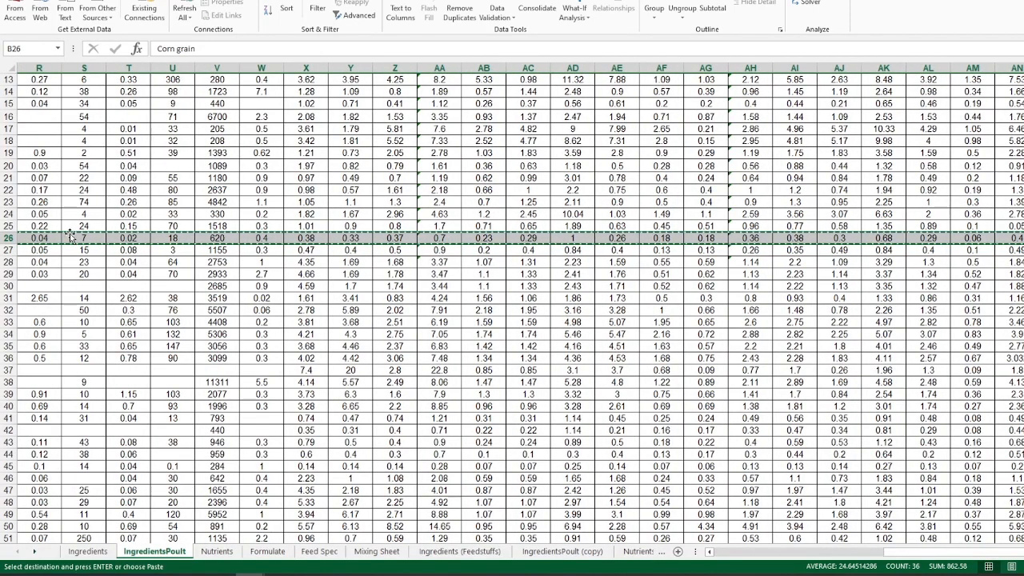
Paste the copied Corn grain record over the existing one at cell B5 of the Ingredients sheet
left_click(88, 551)
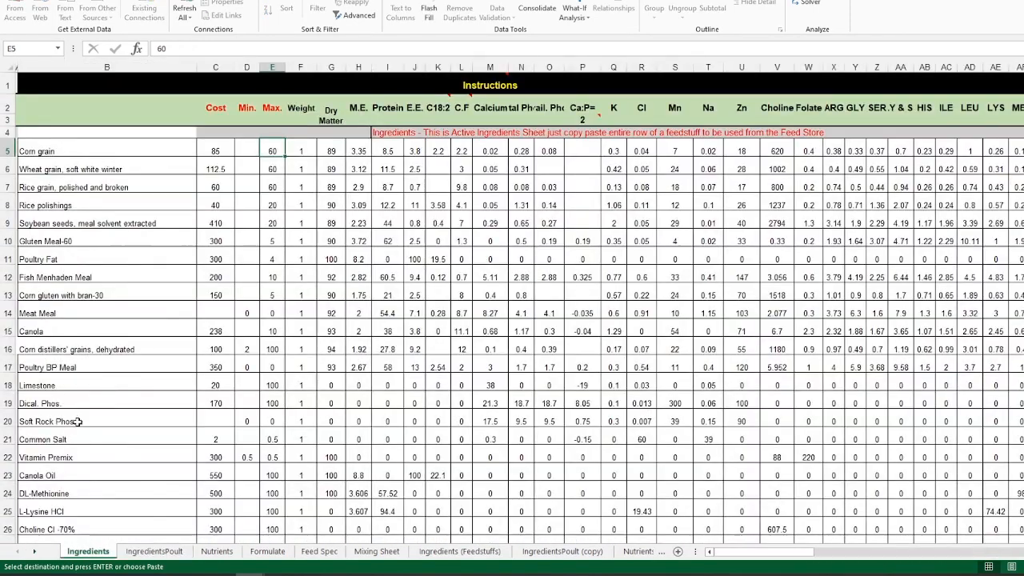
left_click(69, 148)
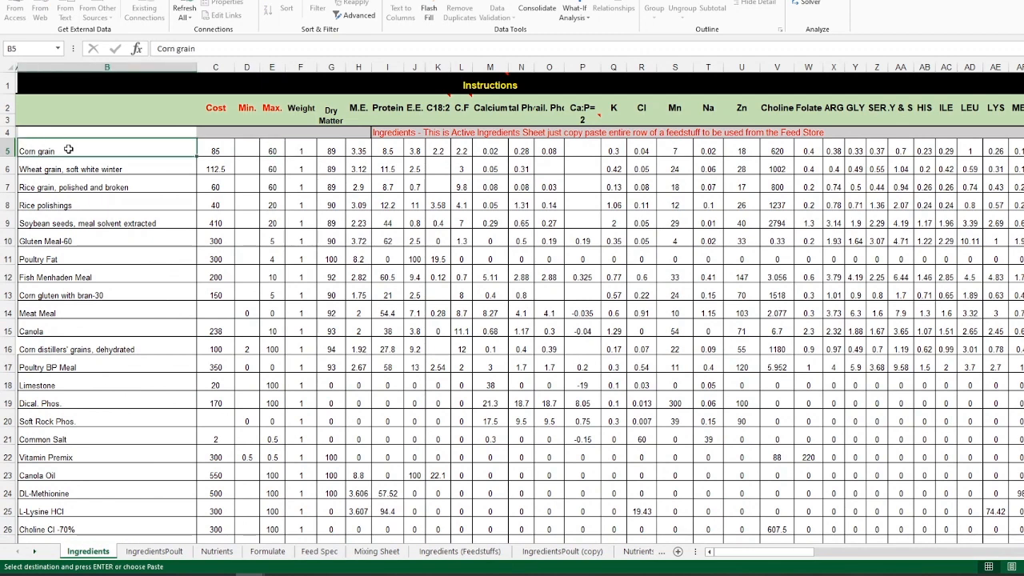
key("ctrl+v")
Set the Corn grain cost to 40 and its minimum to 0 in row 5 of the Ingredients sheet
left_click(272, 169)
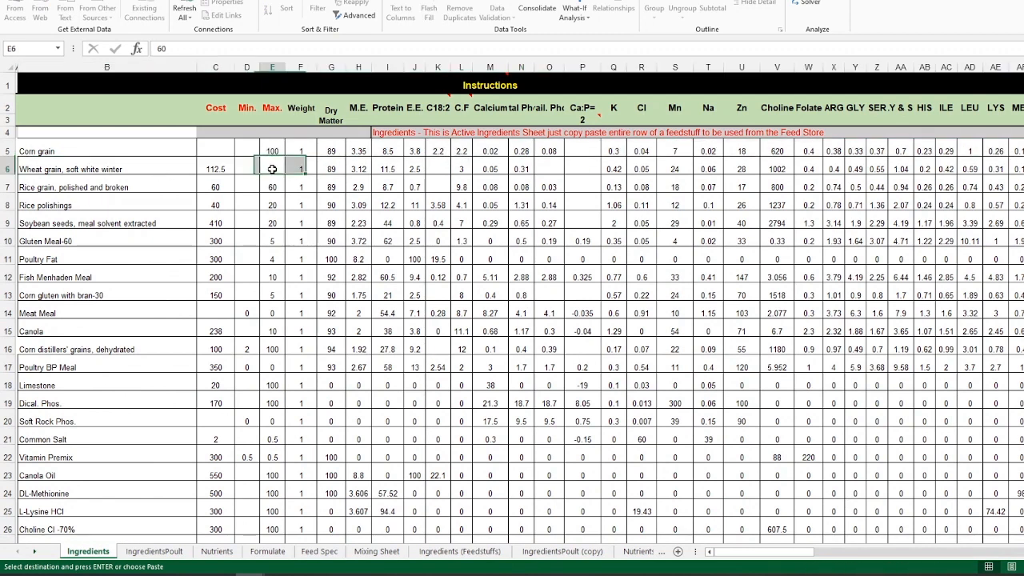
left_click(226, 158)
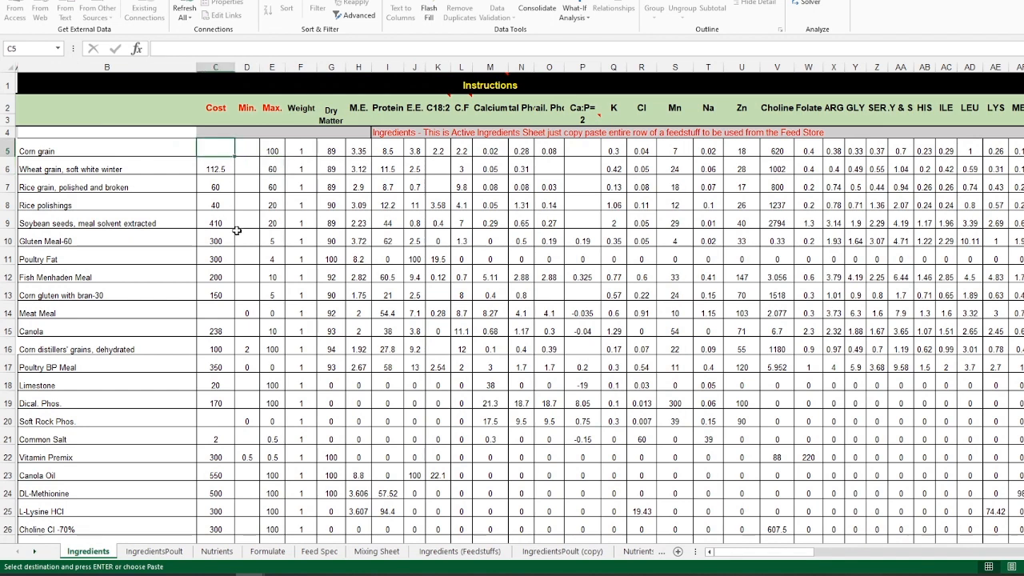
type("40")
key("Tab")
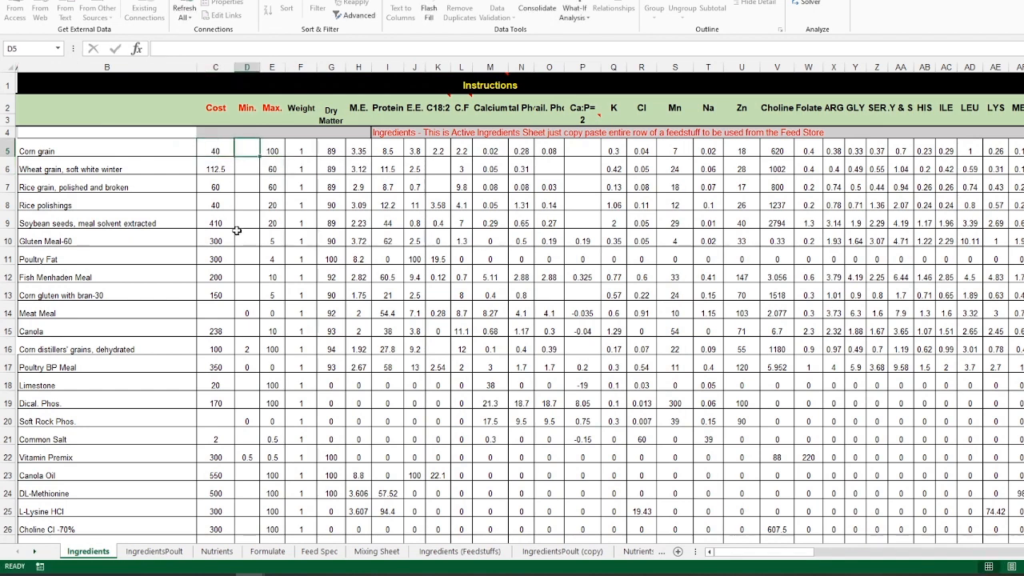
type("0")
key("Down")
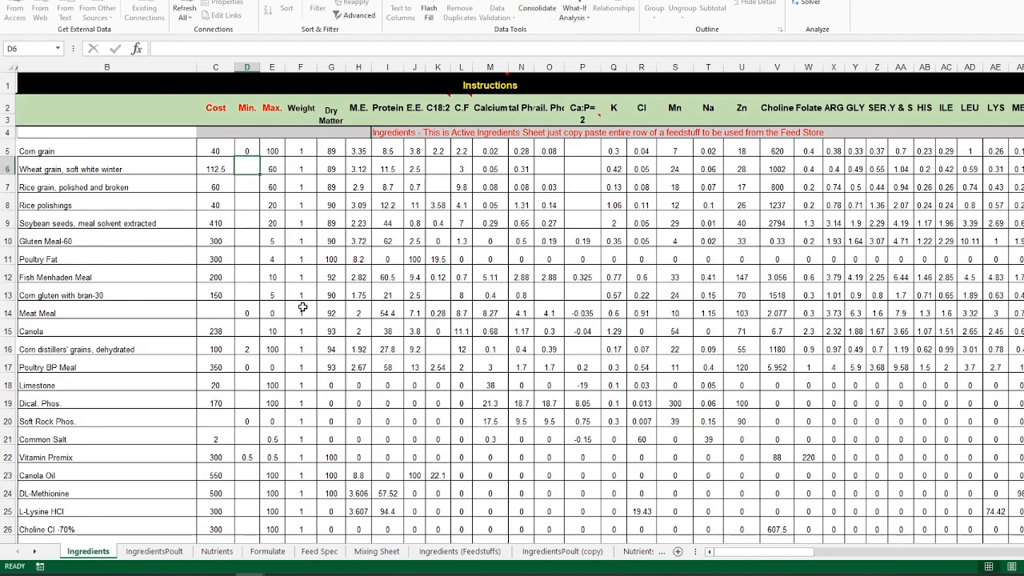
Rerun Solver on the Formulate sheet with the updated Corn grain data and keep the Solver solution
left_click(268, 552)
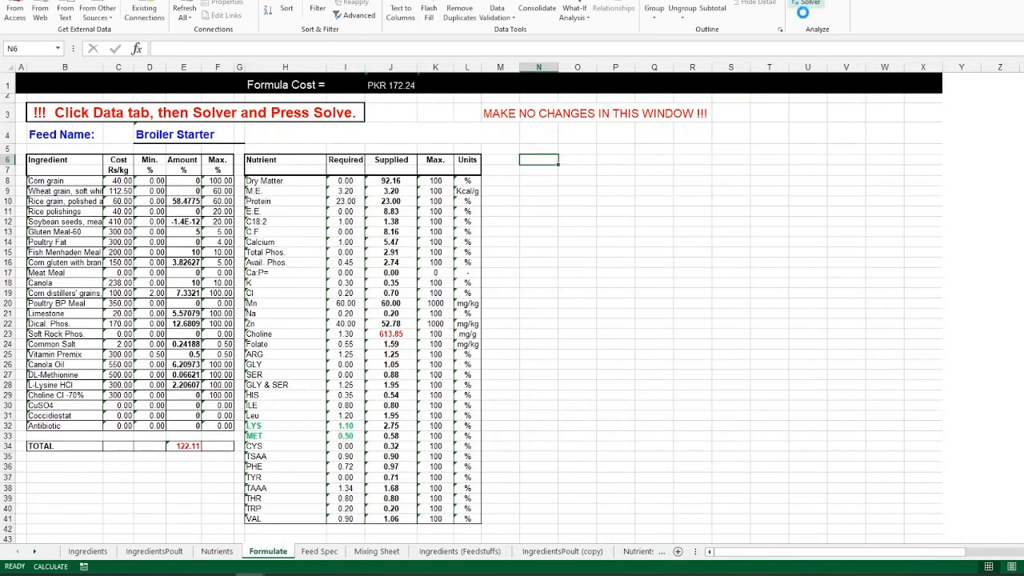
left_click(809, 4)
left_click(693, 370)
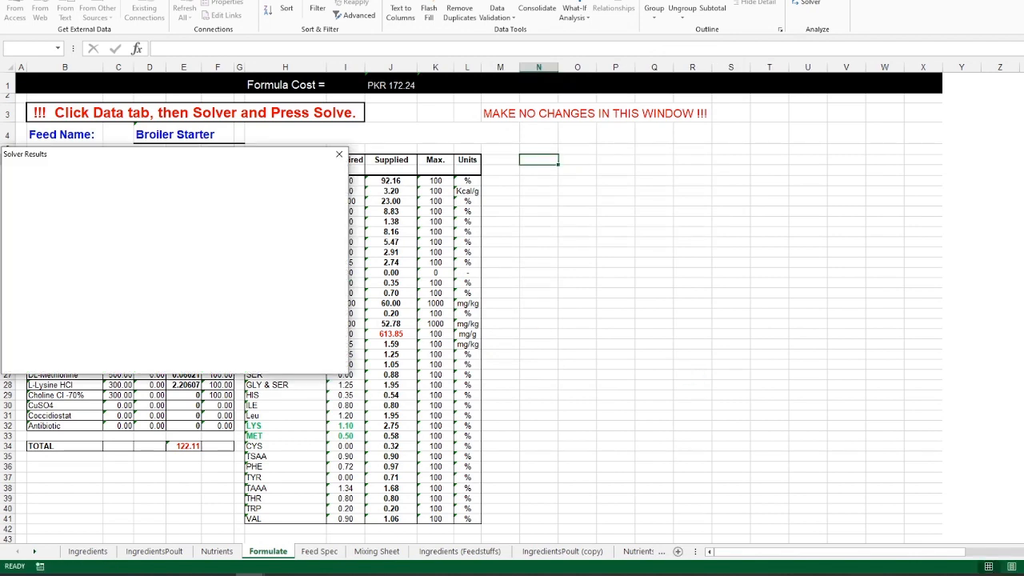
left_click_drag(134, 165, 674, 184)
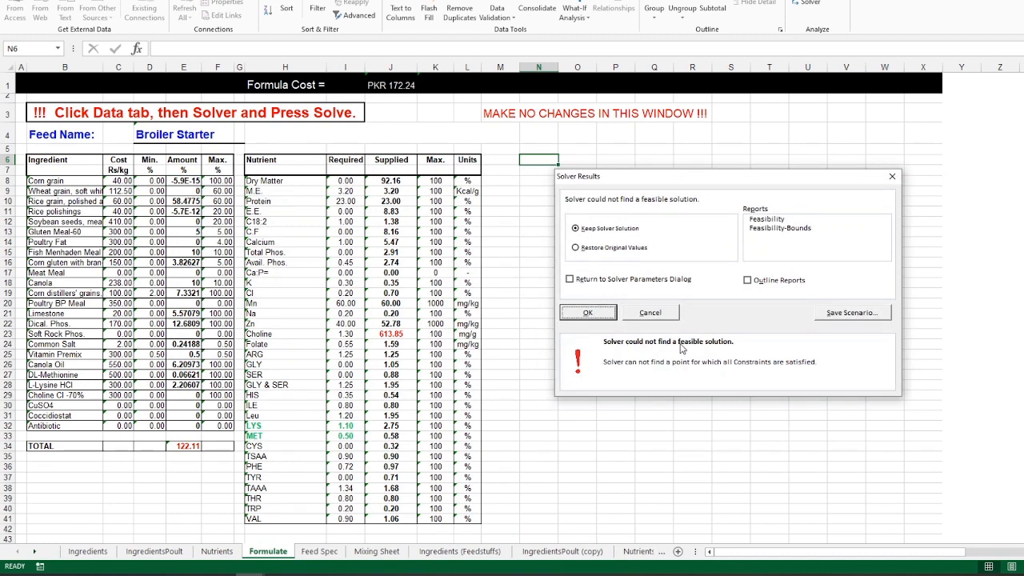
left_click(588, 313)
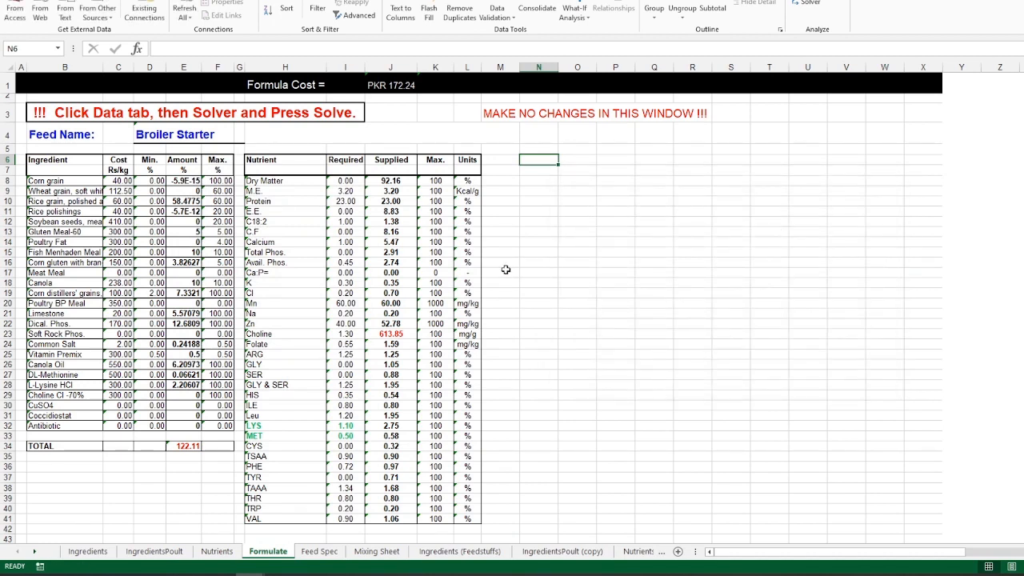
Clear the Broiler Starter minimum values from Ca:P= down to VAL (F15:F39) in the Nutrients sheet
left_click(217, 552)
key("ctrl+v")
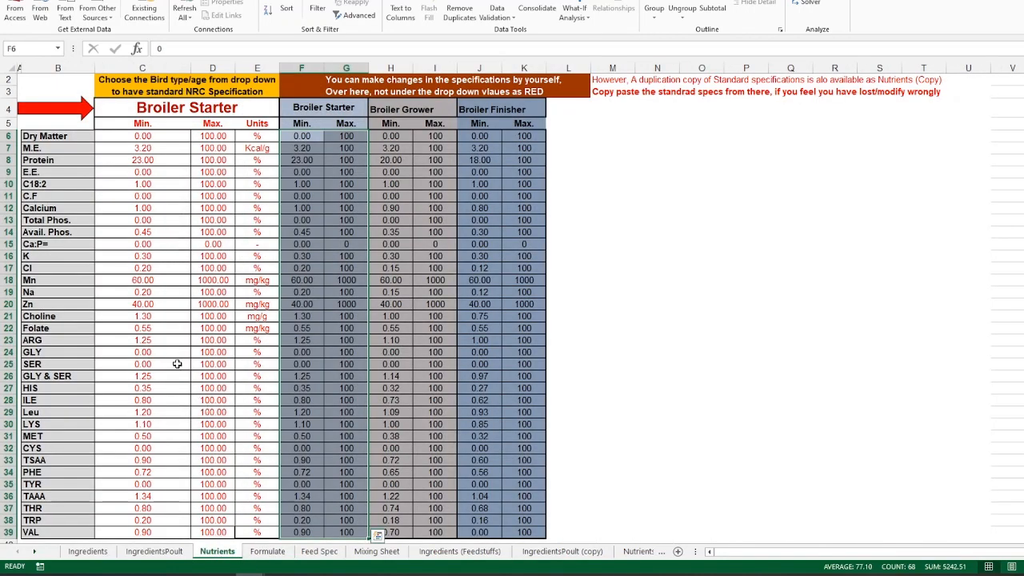
scroll(176, 366, "down", 2)
left_click_drag(160, 451, 177, 300)
left_click(417, 369)
scroll(408, 376, "up", 2)
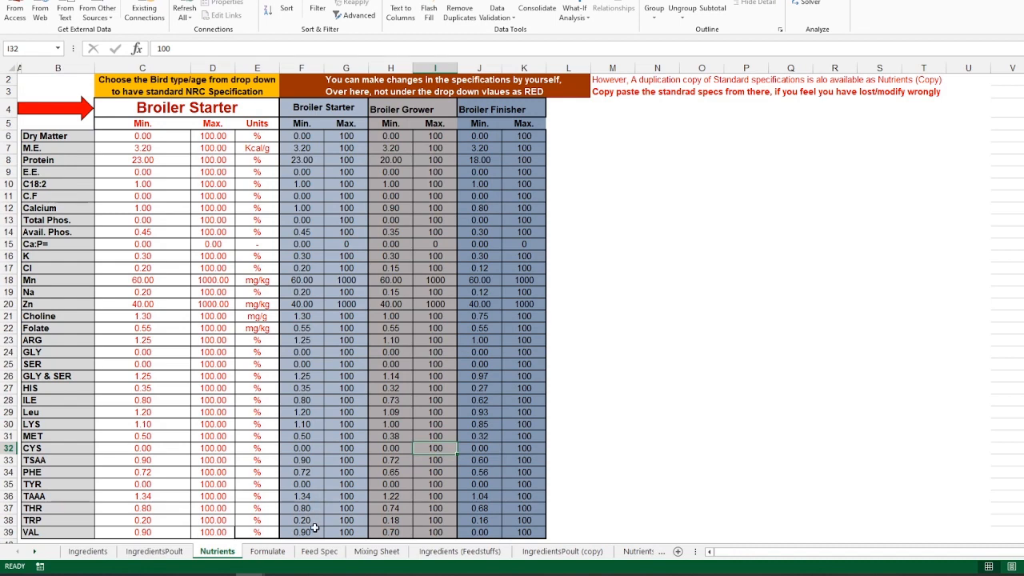
left_click_drag(310, 532, 312, 412)
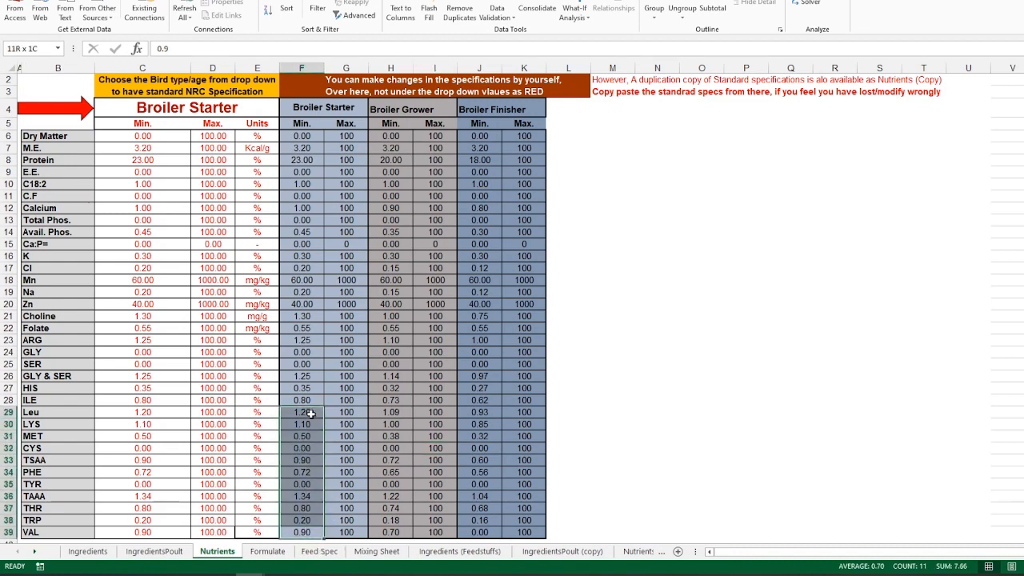
left_click_drag(311, 412, 321, 251)
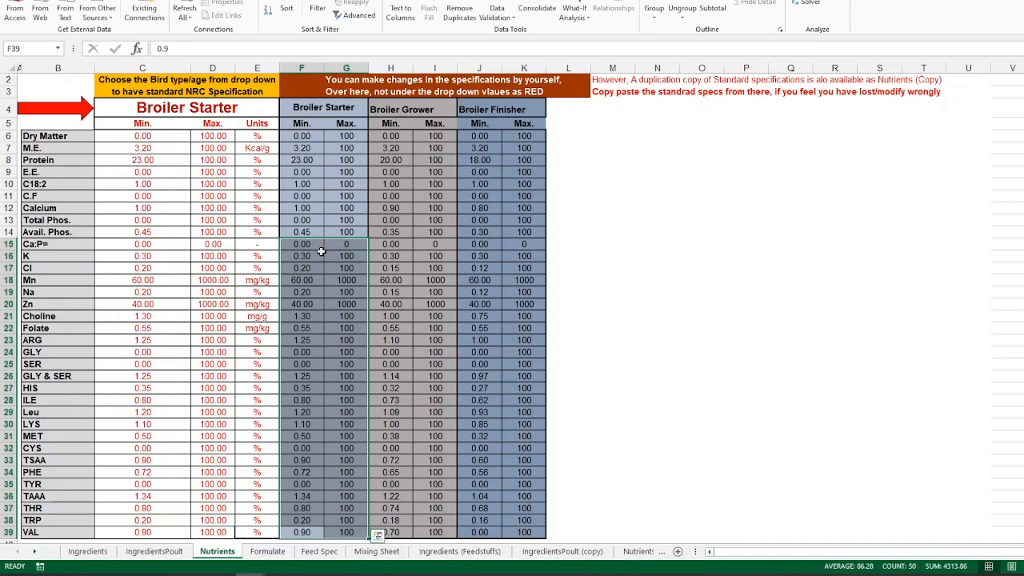
key("shift+Left")
key("Delete")
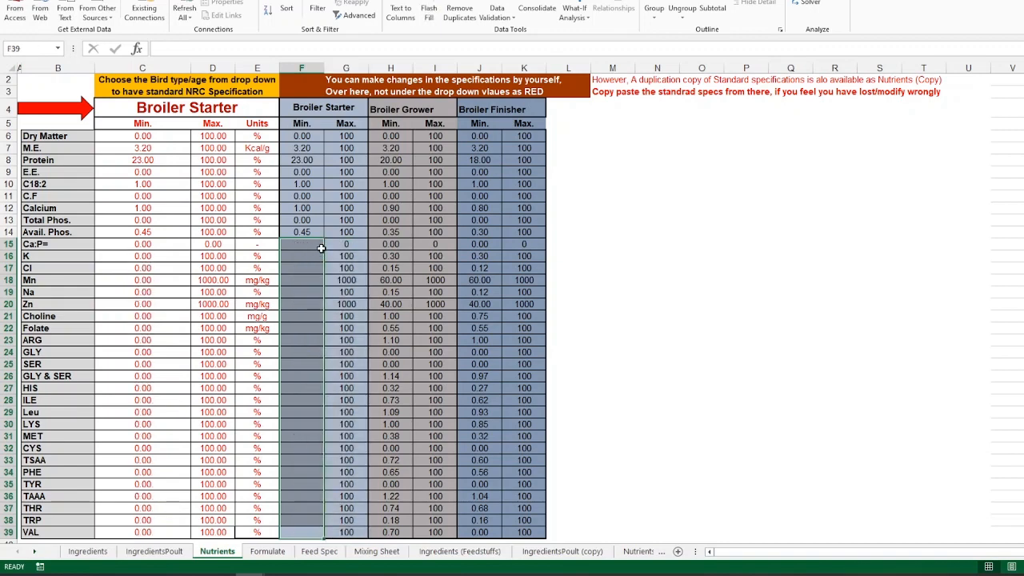
Rerun Solver on the Formulate sheet with the cleared Broiler Starter minimums and keep the Solver solution
left_click(268, 551)
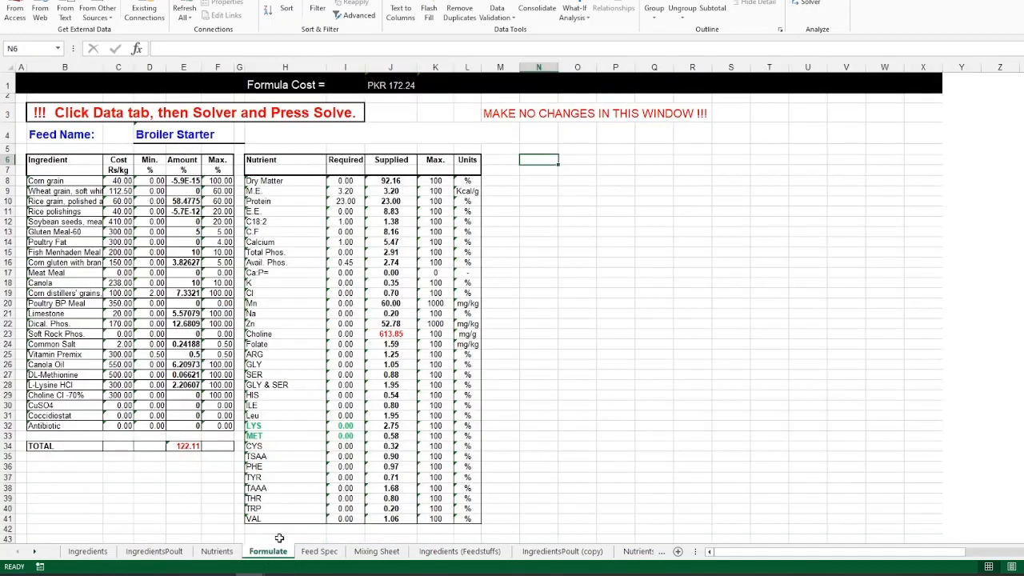
left_click(810, 3)
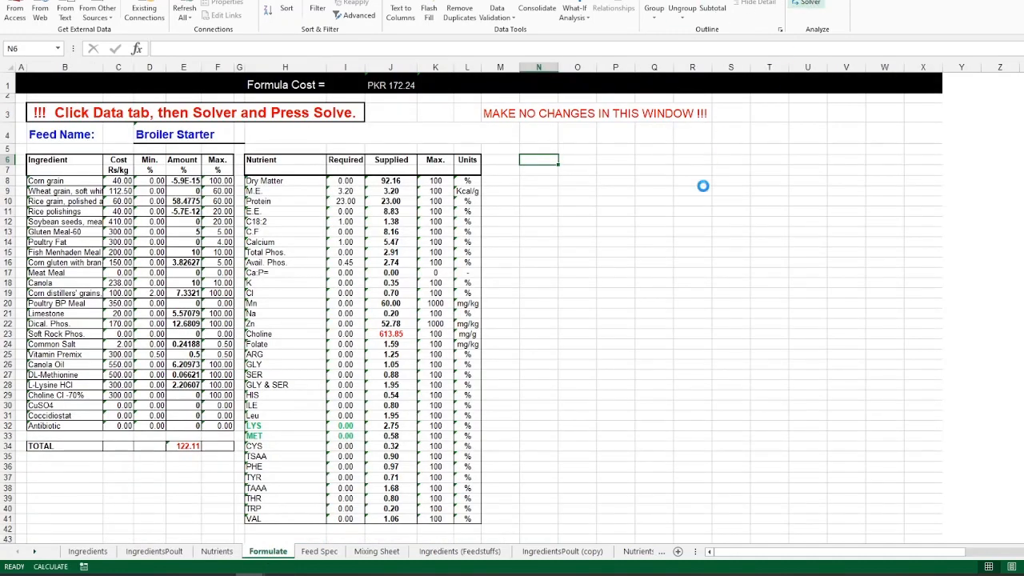
left_click(698, 372)
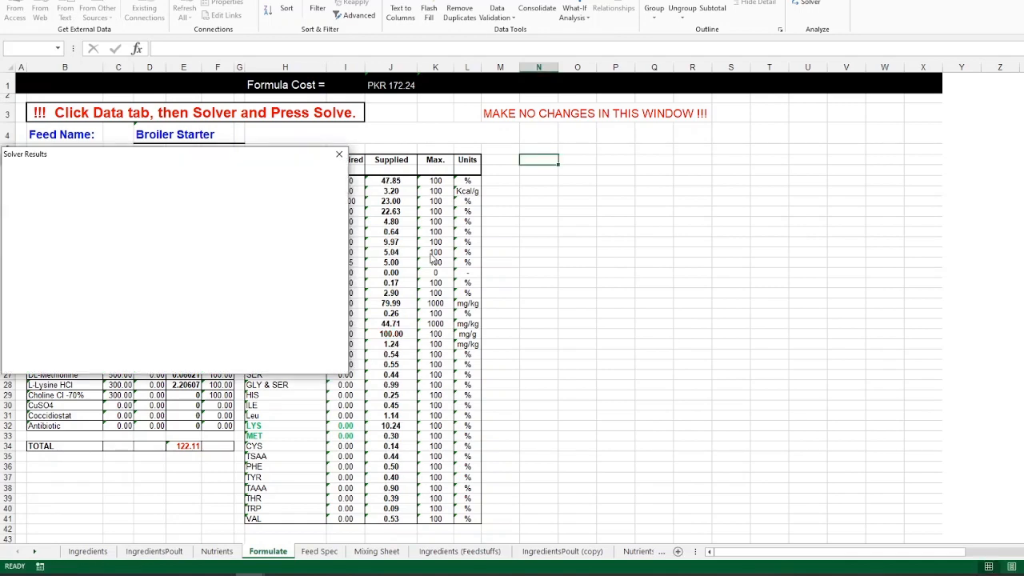
left_click_drag(342, 174, 770, 168)
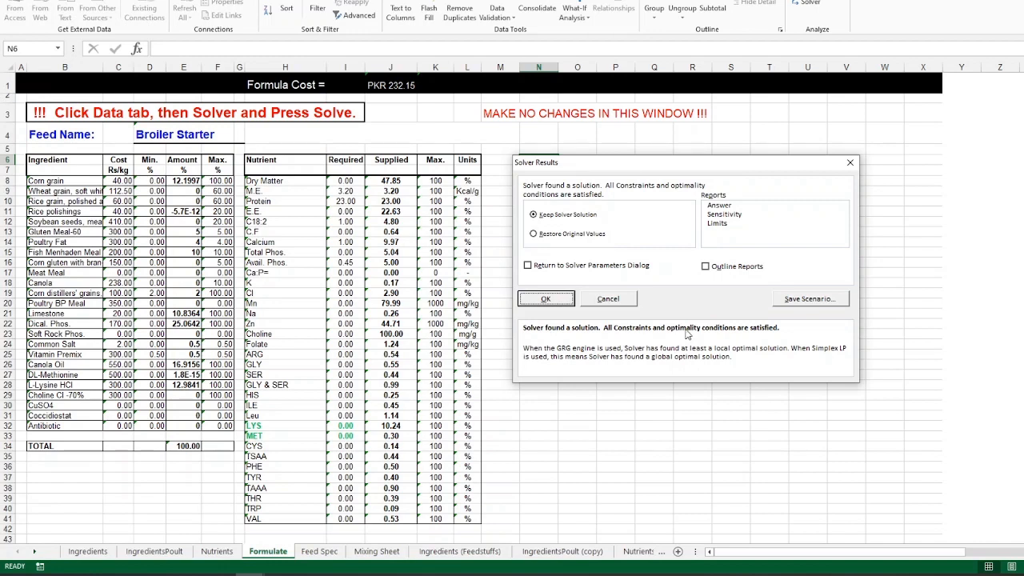
left_click(546, 300)
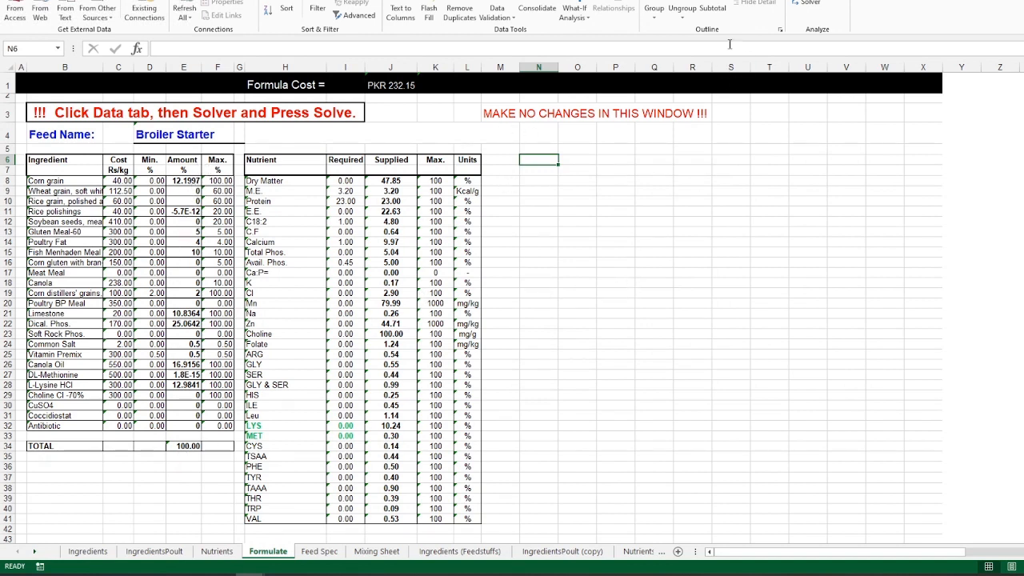
Solve the Formulate model once more with the Simplex LP method and keep the solution
left_click(810, 6)
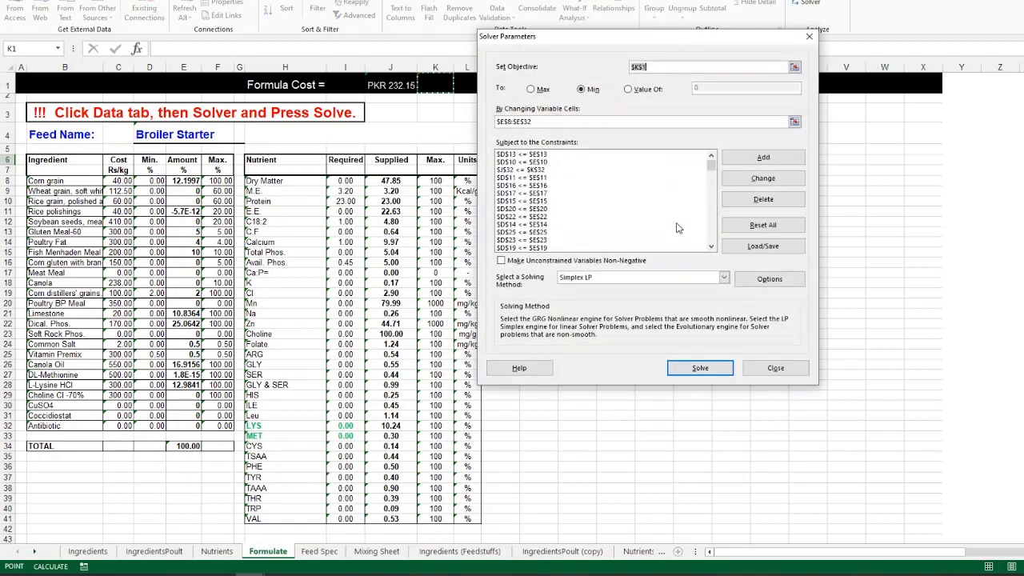
left_click(691, 372)
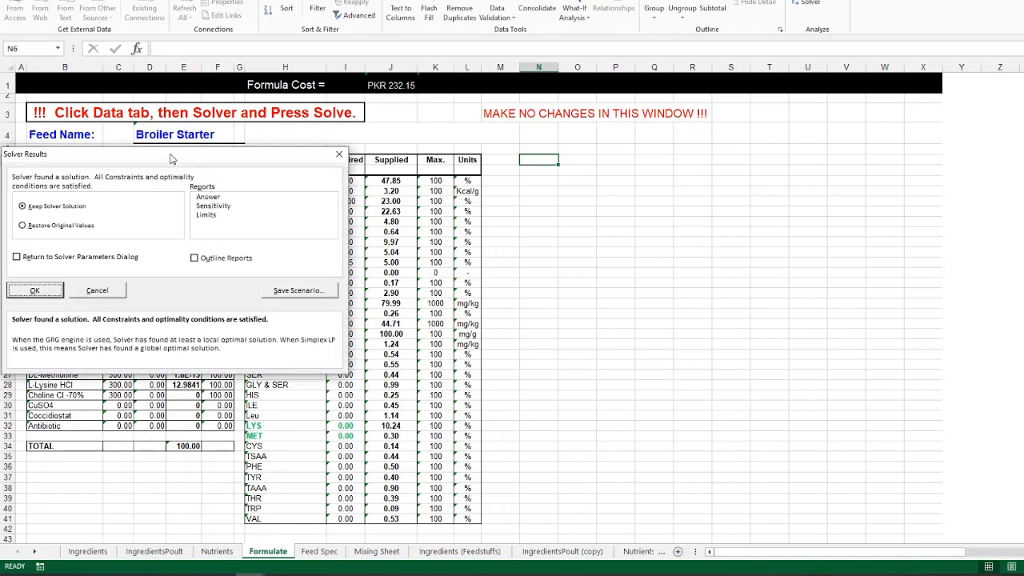
left_click_drag(170, 158, 708, 161)
left_click(573, 293)
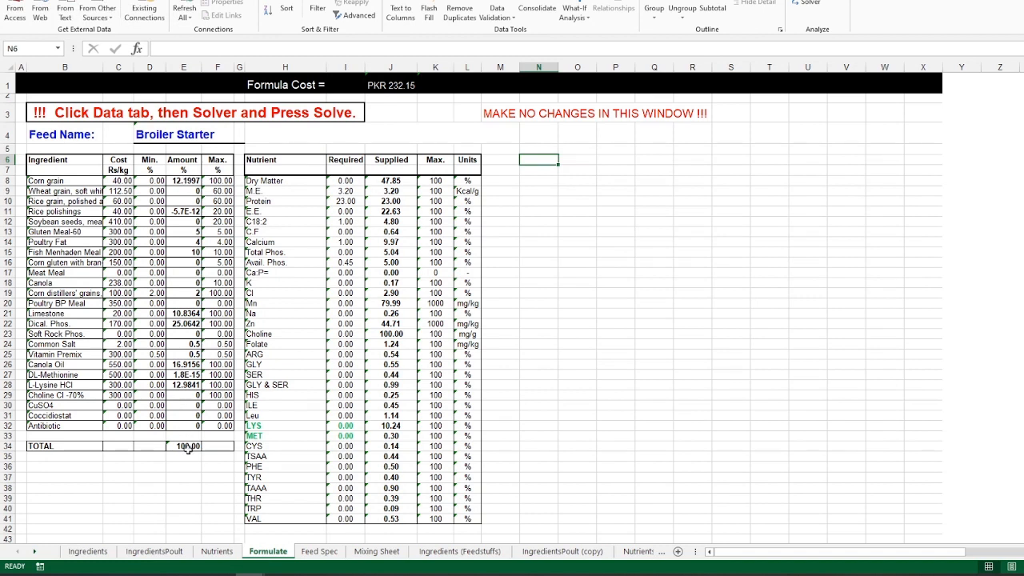
Inspect the full stored amounts of DL-Methionine in E27 and Rice polishings in E11 on the Formulate sheet
left_click(184, 375)
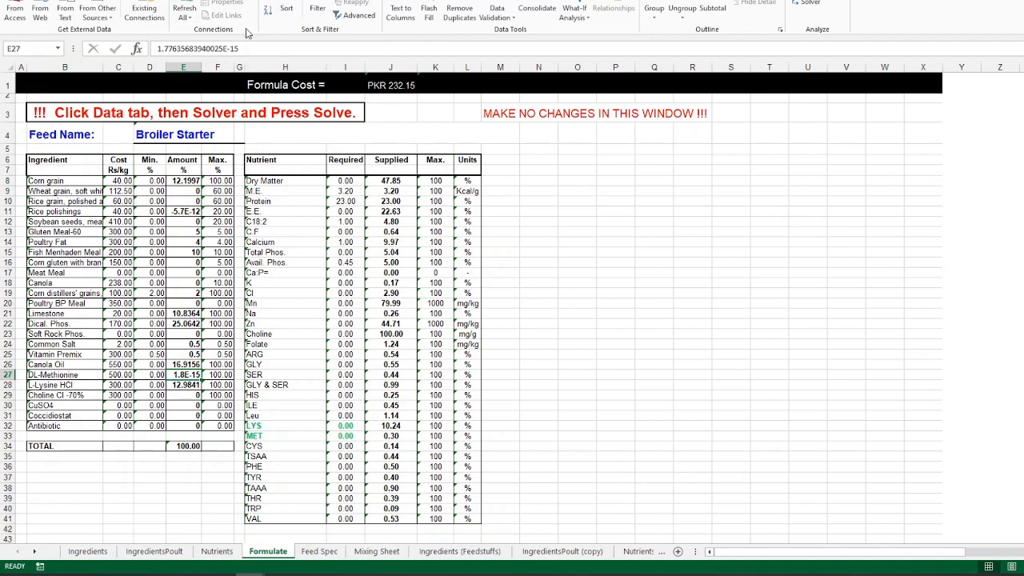
left_click(179, 212)
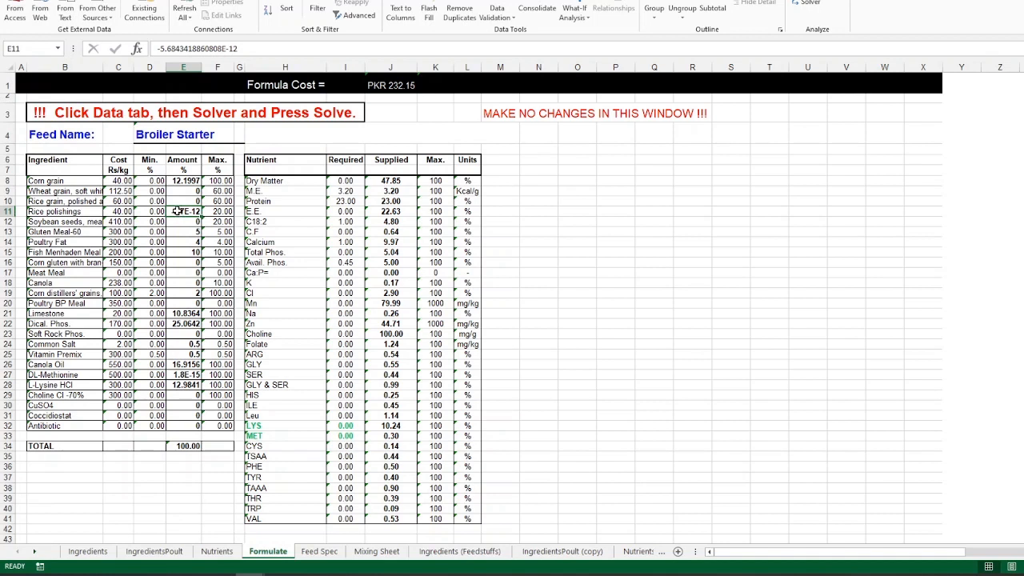
double_click(177, 212)
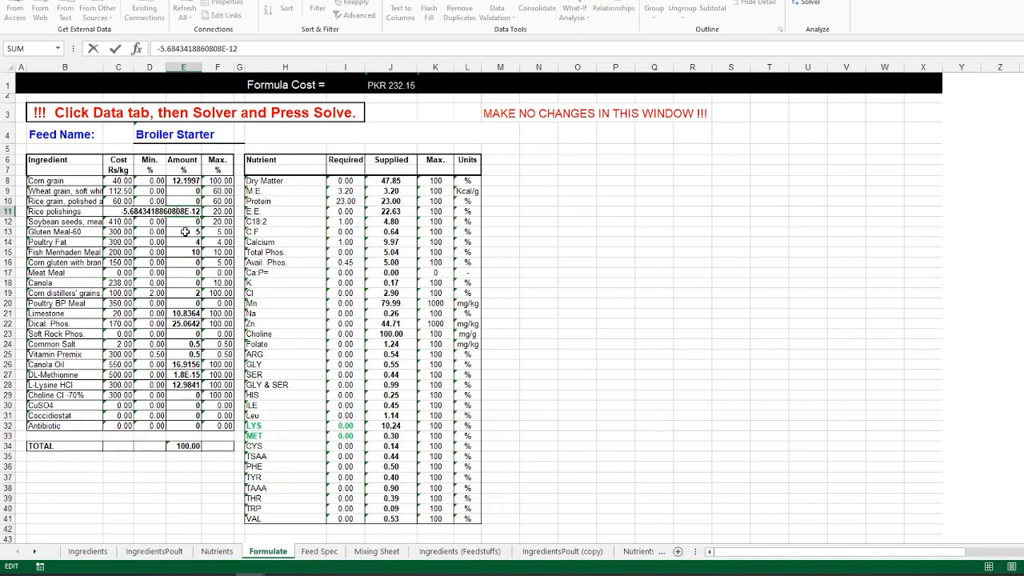
key("Escape")
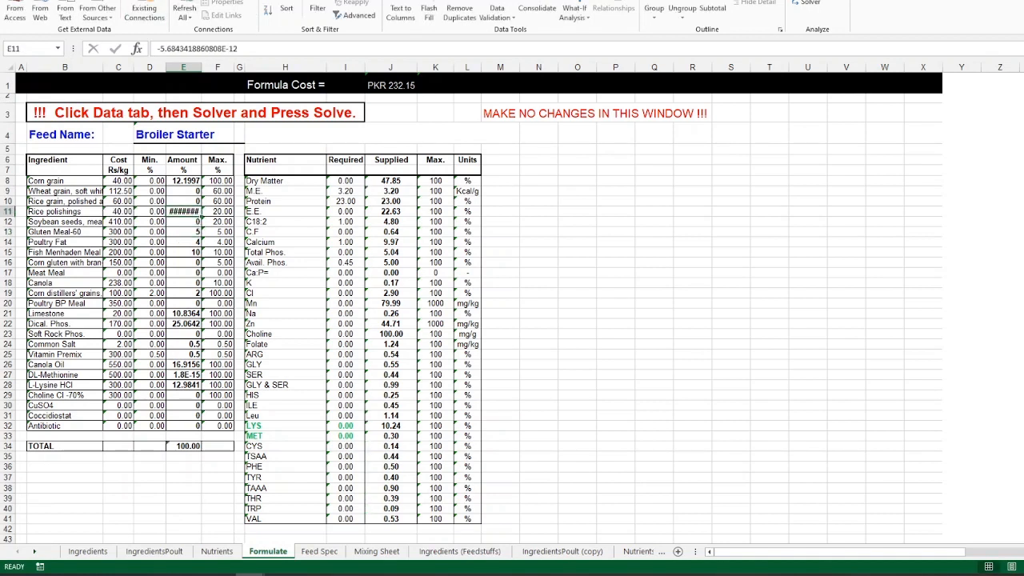
Try to reduce the decimal places displayed for the Rice polishings amount in E11
left_click(56, 0)
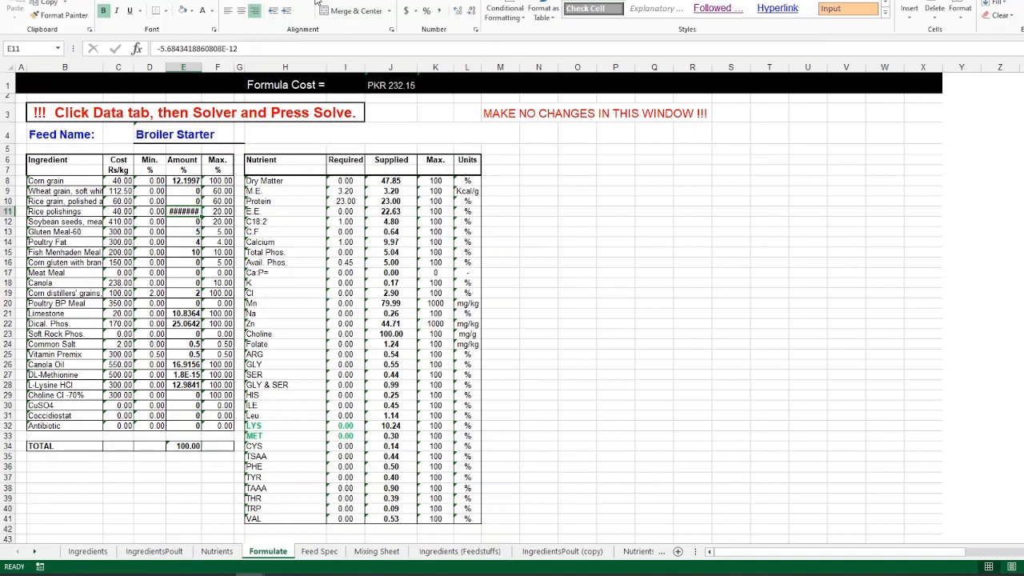
left_click(470, 11)
left_click(197, 2)
left_click(187, 241)
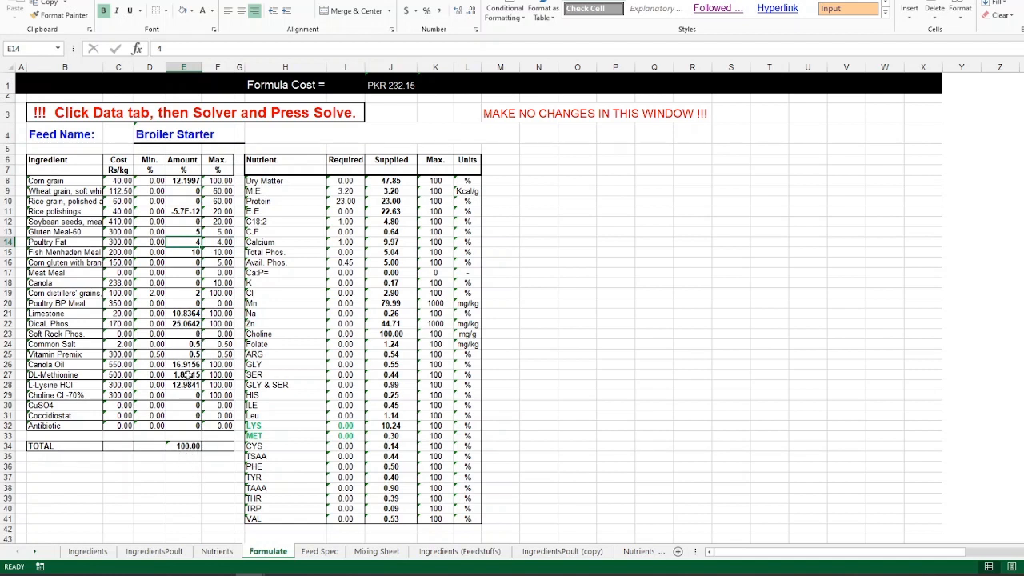
Set the Broiler Starter minimum for C18:2 to 0 in cell F10 of the Nutrients sheet
left_click(217, 551)
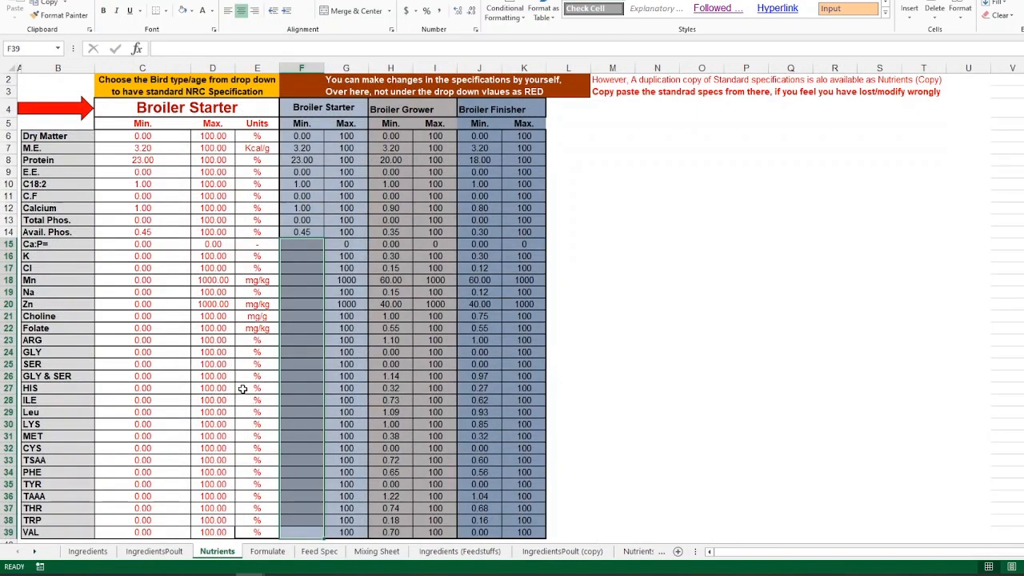
left_click(303, 317)
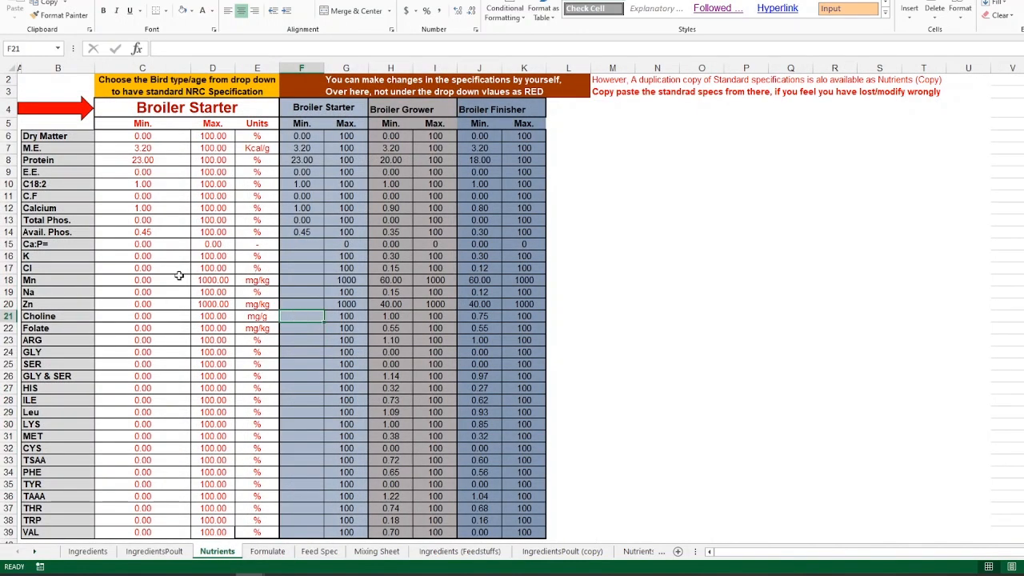
left_click(159, 183)
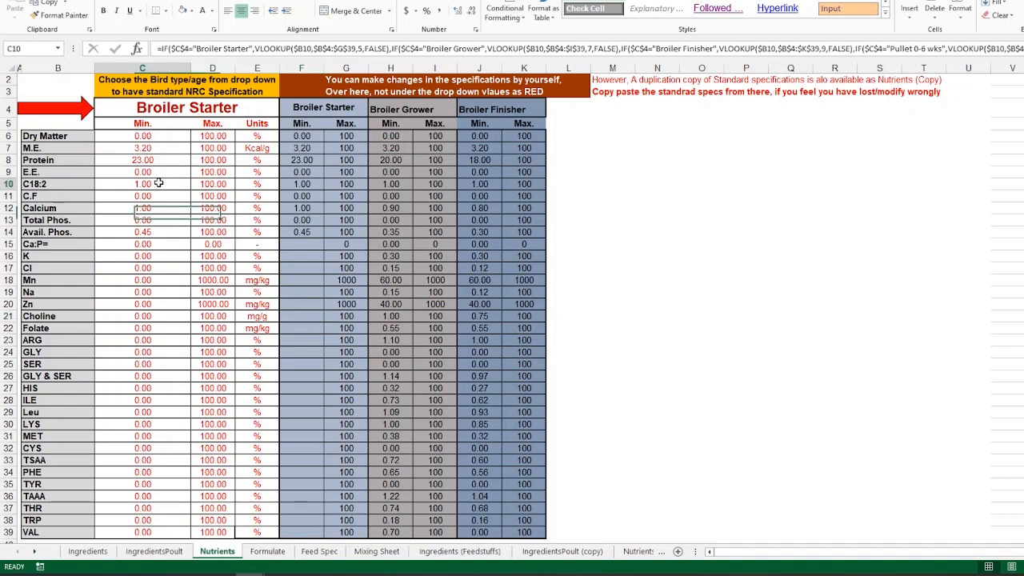
left_click(299, 183)
type("0")
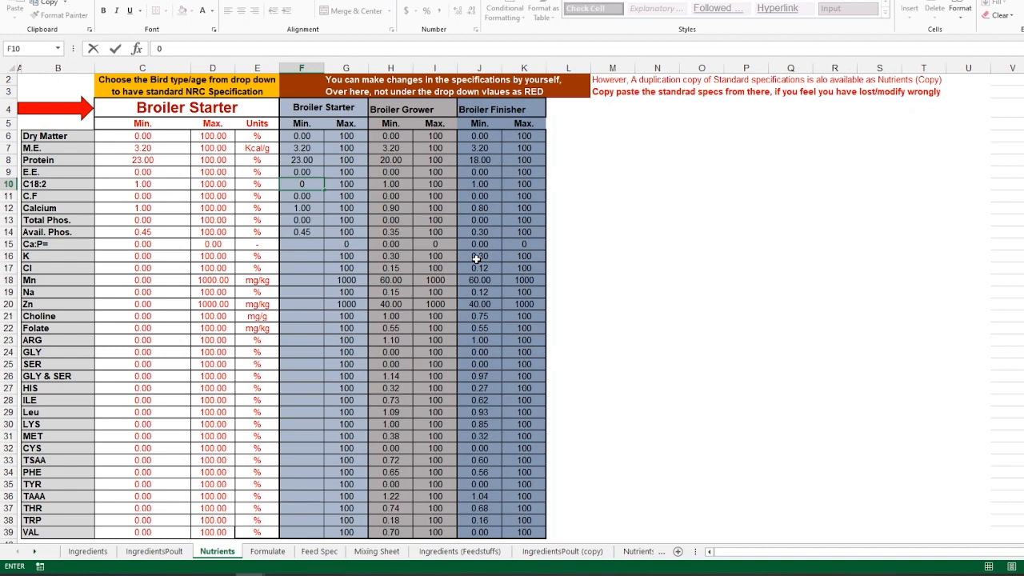
key("Return")
key("Return")
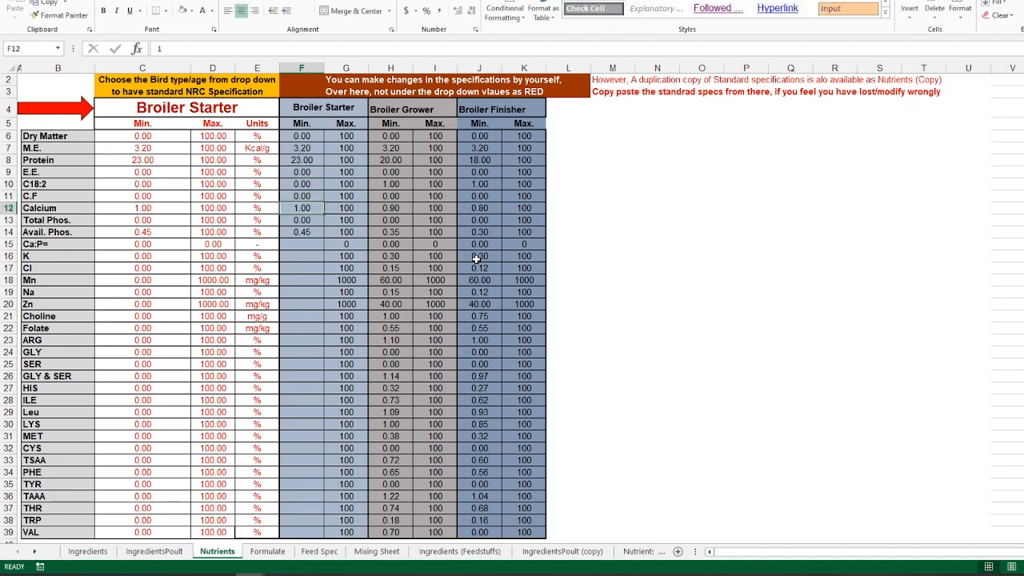
Review the remaining Broiler Starter minimums from M.E. through Avail. Phos. in the Nutrients sheet
key("Tab")
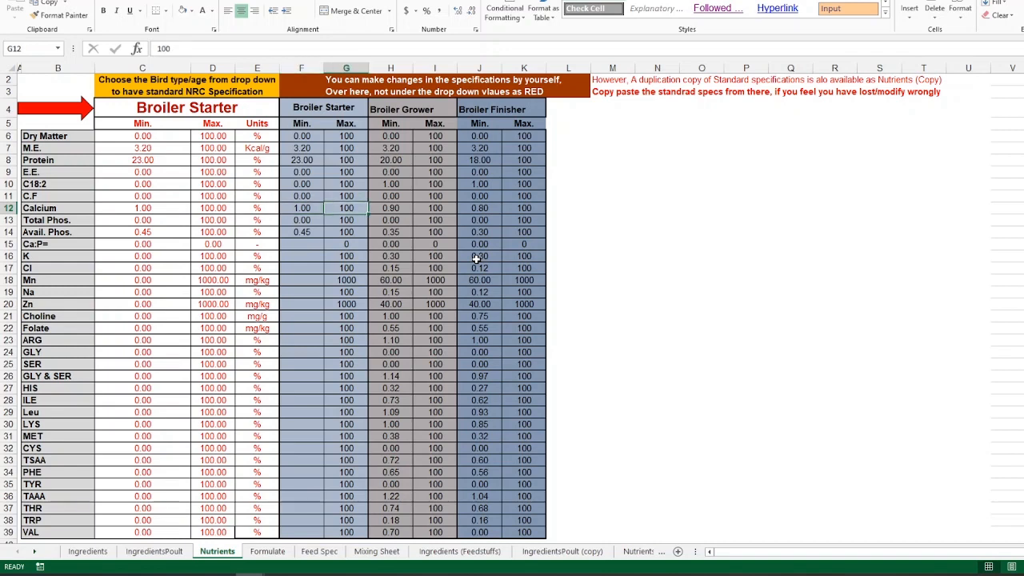
key("Left")
key("Down")
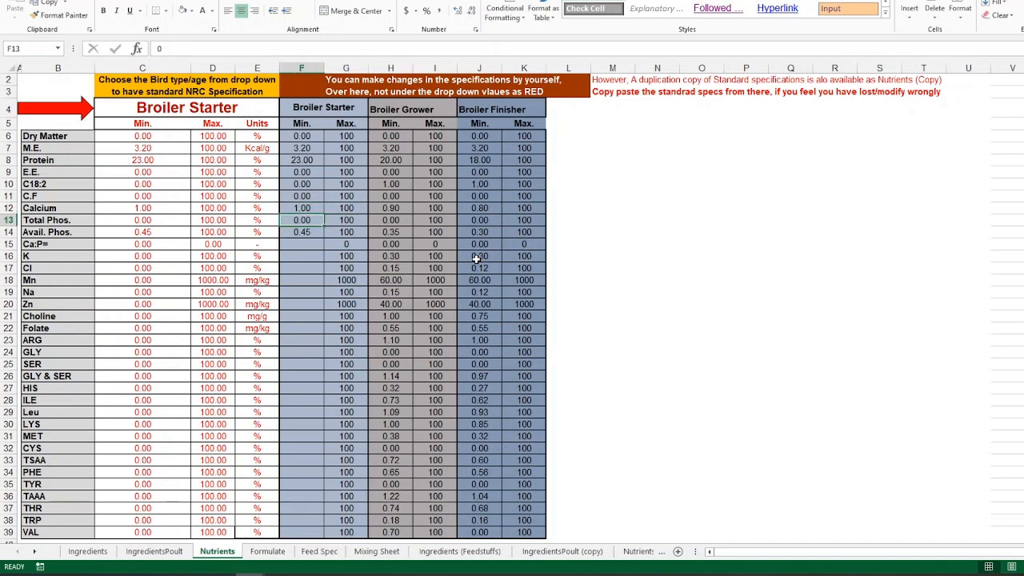
key("Down")
key("Up")
key("Up")
key("Up")
key("Up")
key("Up")
key("Up")
key("Up")
key("Up")
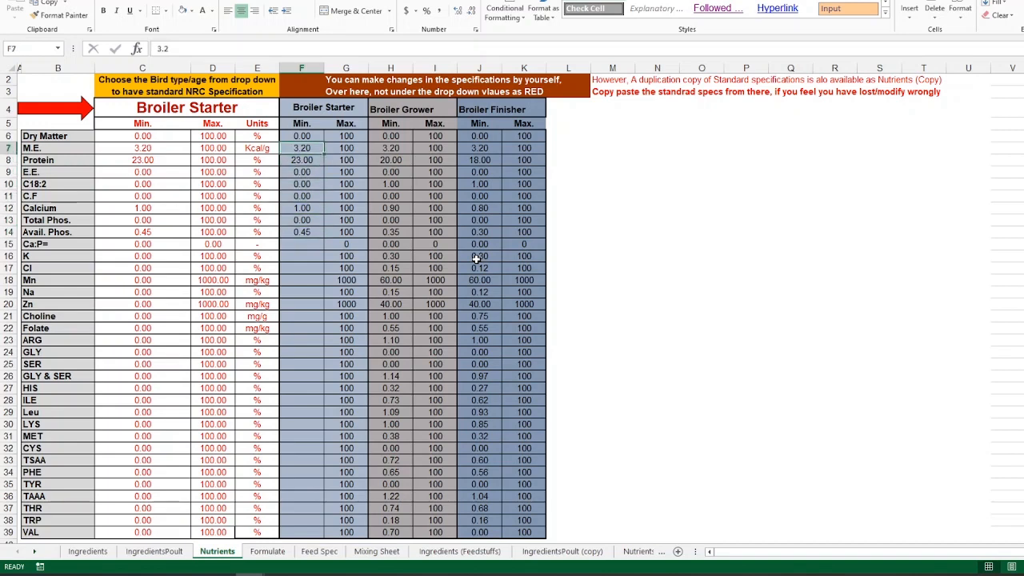
key("Down")
key("Down")
key("Down")
key("Down")
key("Down")
key("Down")
key("Down")
key("Down")
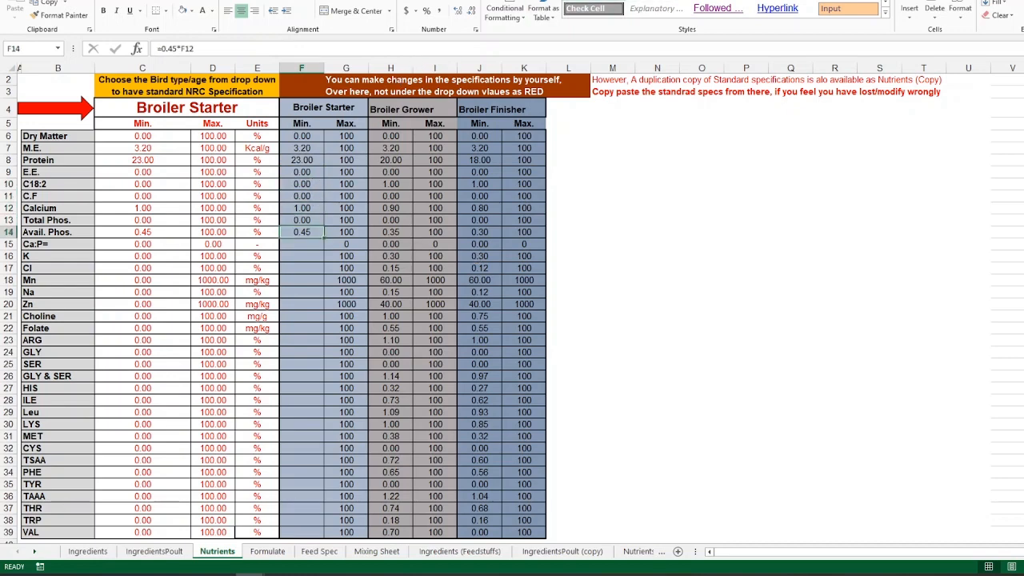
Rerun Solver on the Formulate sheet with the C18:2 minimum at 0 and keep the Solver solution
left_click(268, 551)
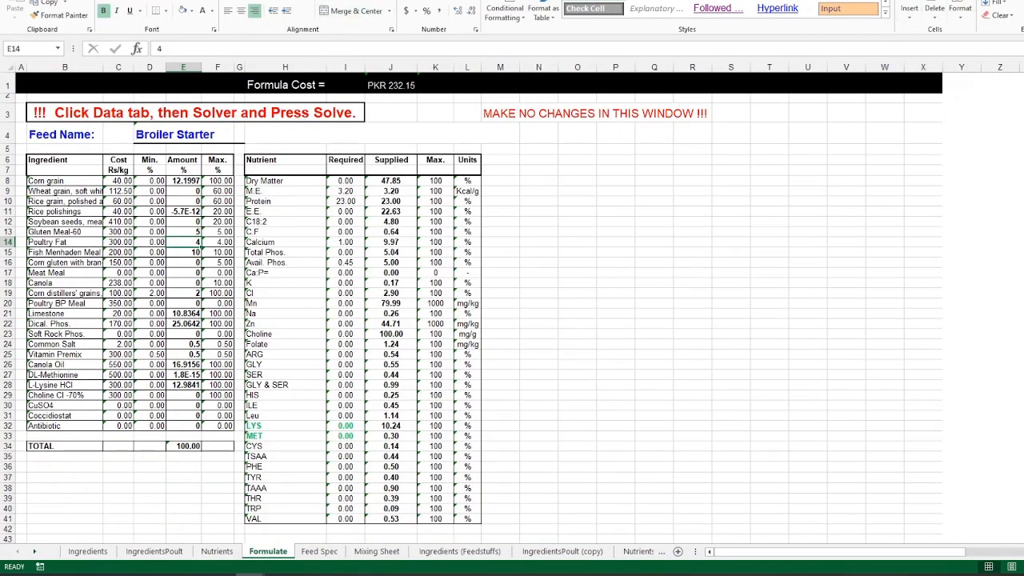
left_click(271, 0)
left_click(806, 3)
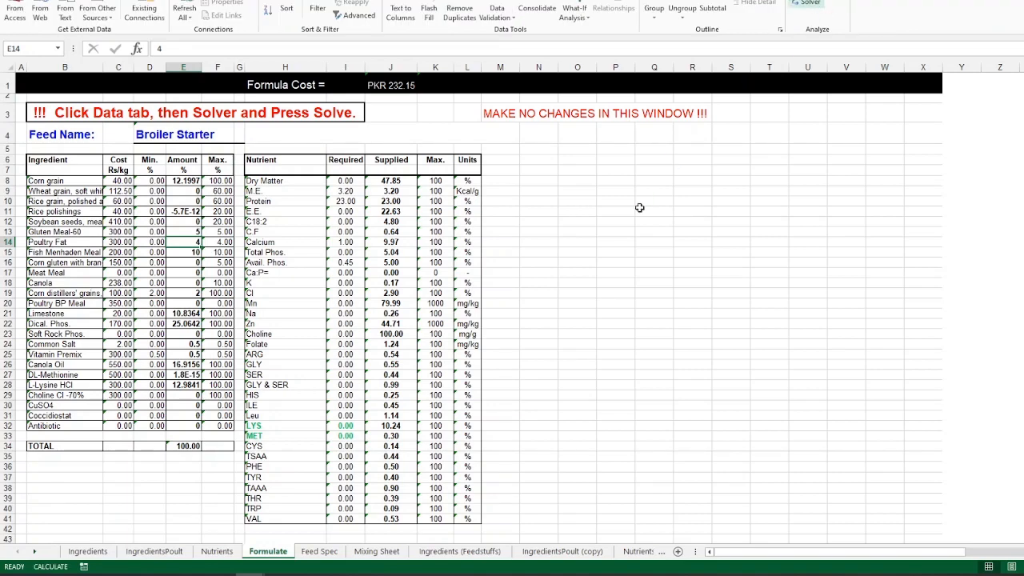
left_click(696, 367)
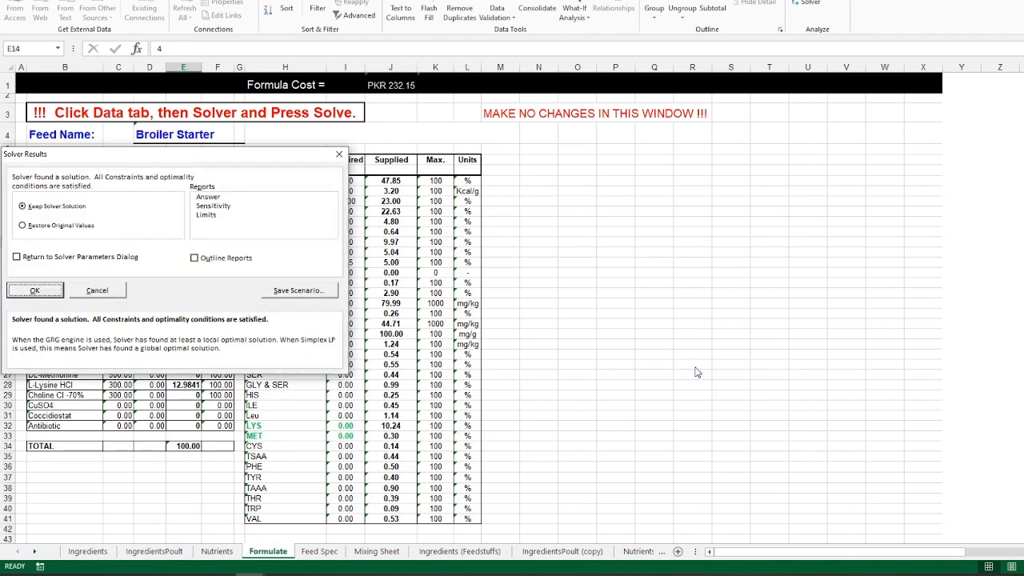
left_click_drag(229, 158, 762, 146)
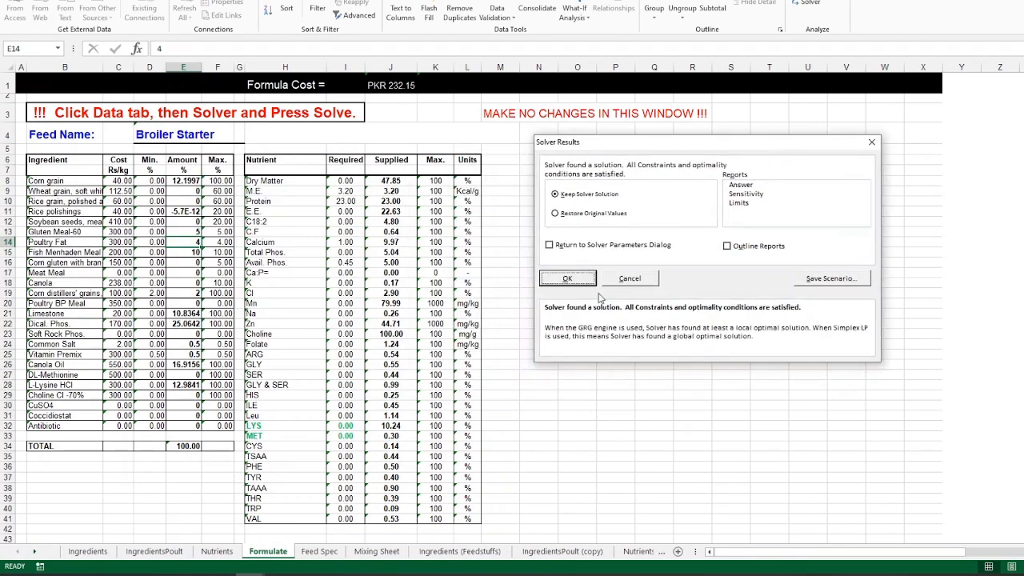
left_click(563, 279)
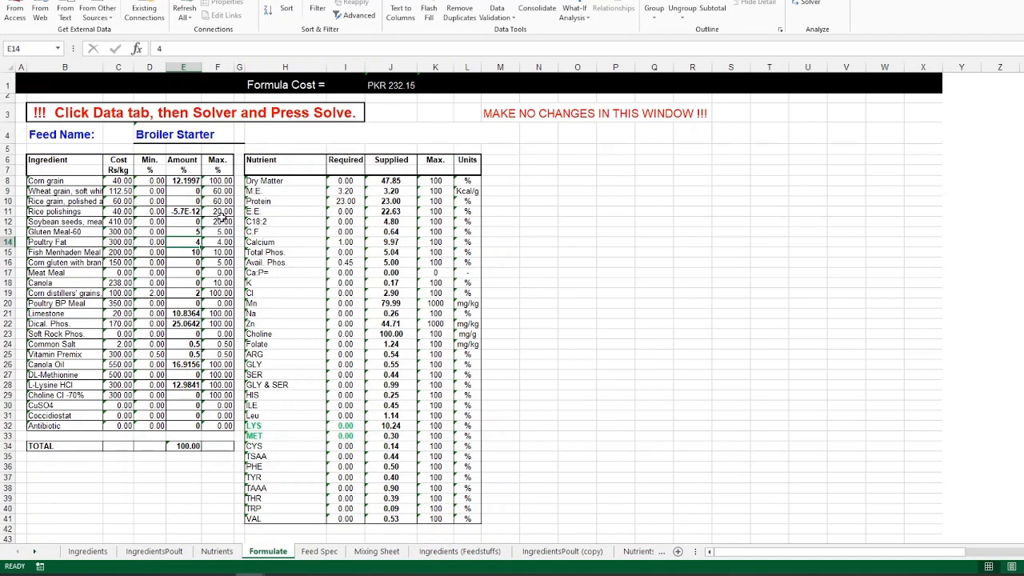
Examine the Rice polishings maximum in F11 and the amounts from Corn distillers' grains to CuSO4 in E19:E30
left_click(224, 212)
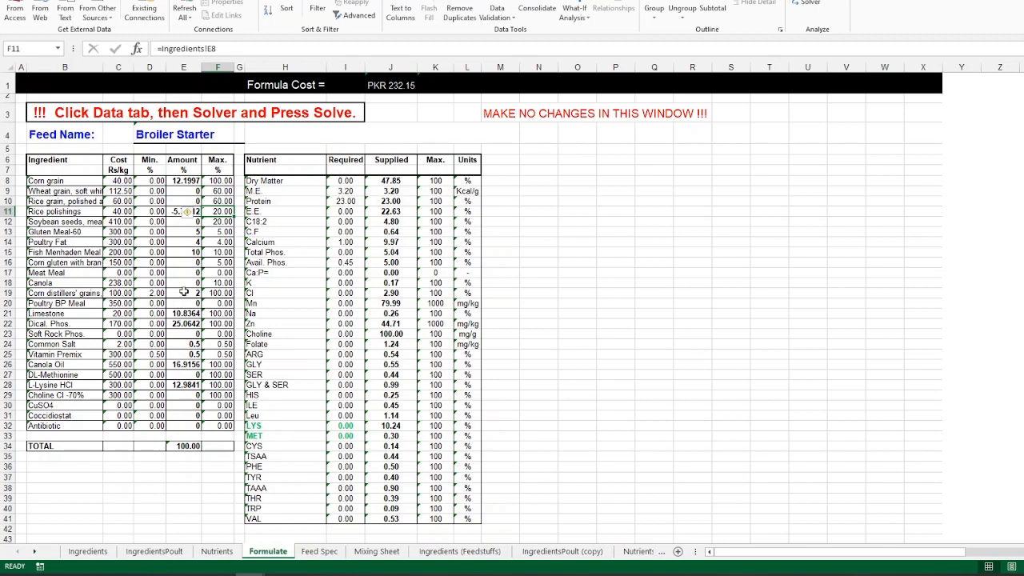
left_click_drag(186, 294, 183, 404)
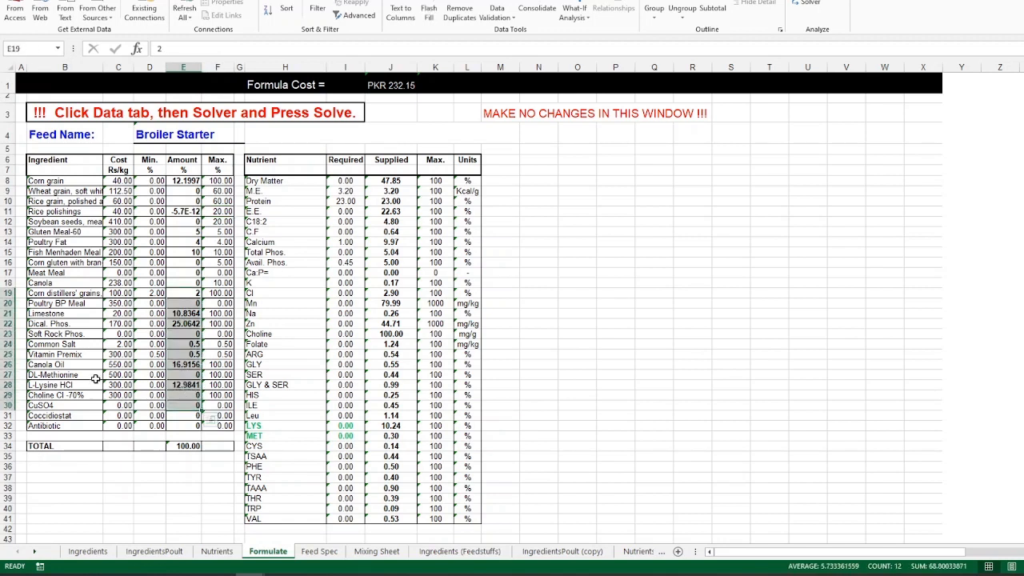
Set the Broiler Starter minimums in the Nutrients sheet to 3.1 for M.E. and 20 for Protein
left_click(183, 374)
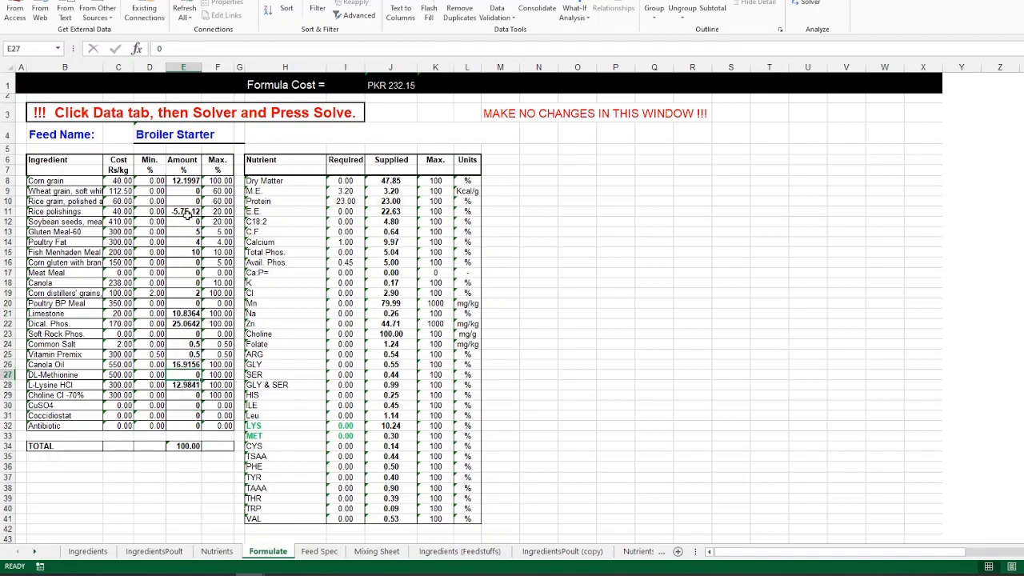
left_click(216, 552)
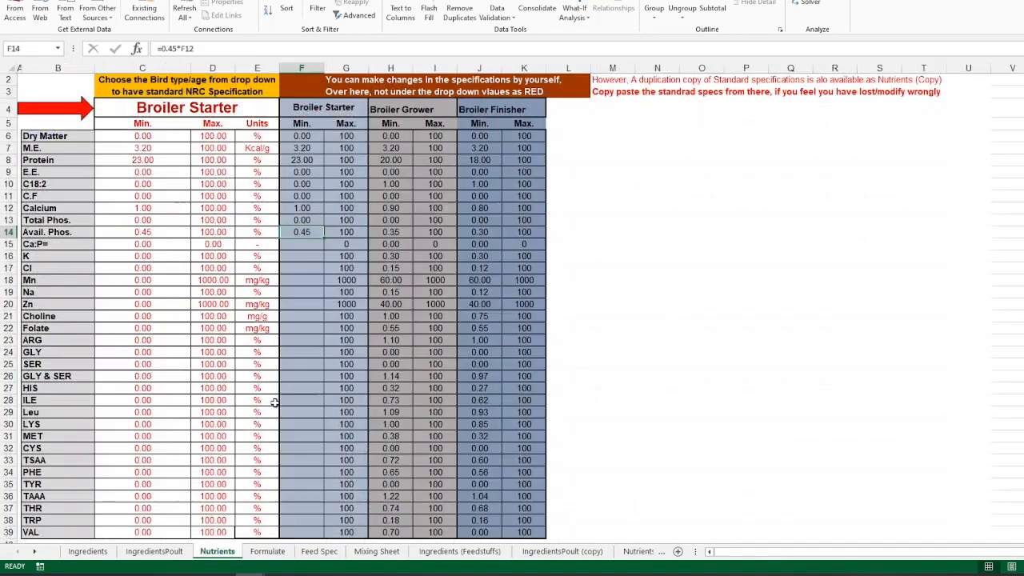
left_click(316, 150)
type("3.1")
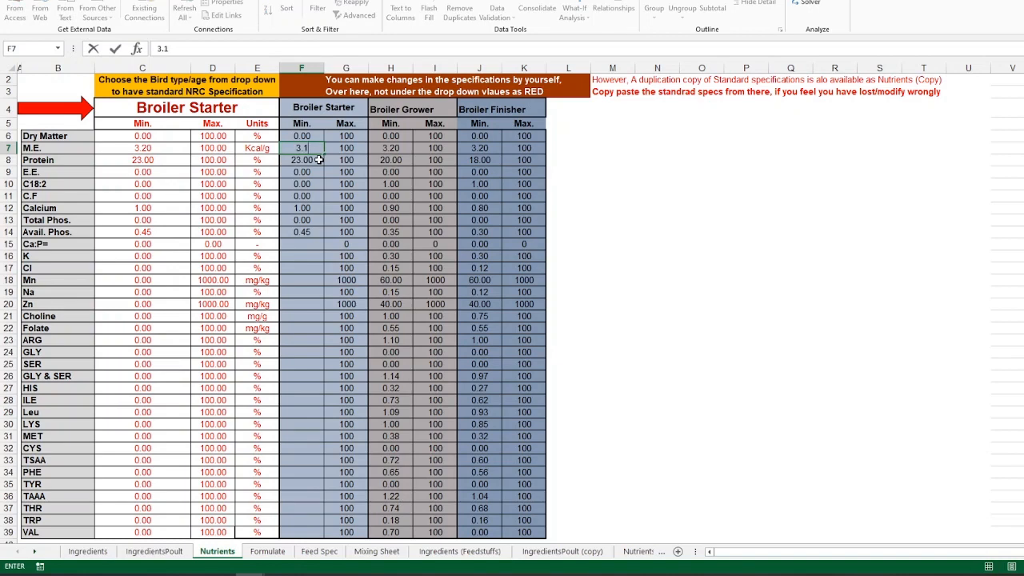
key("Return")
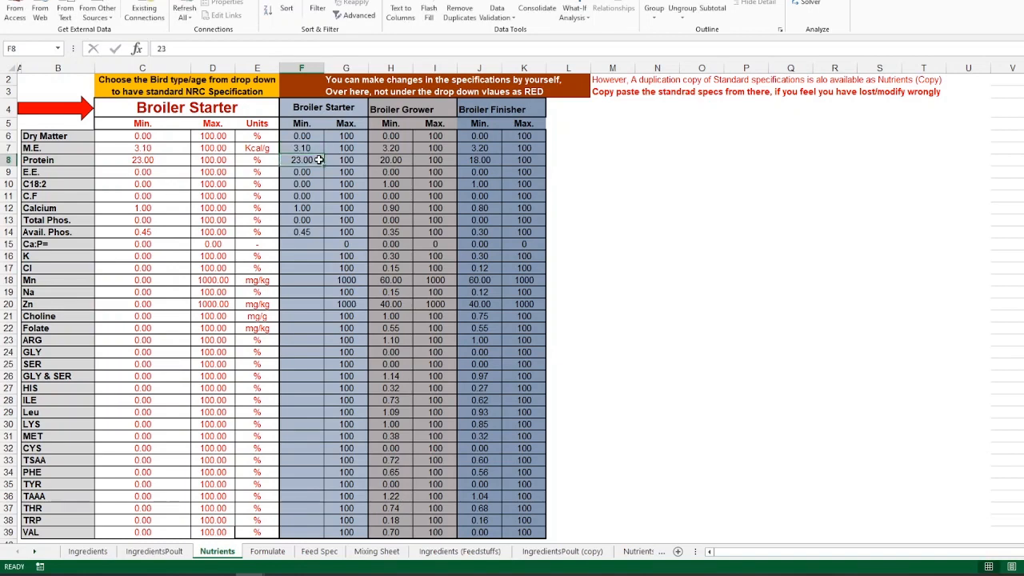
left_click(319, 149)
key("Return")
type("20")
key("Return")
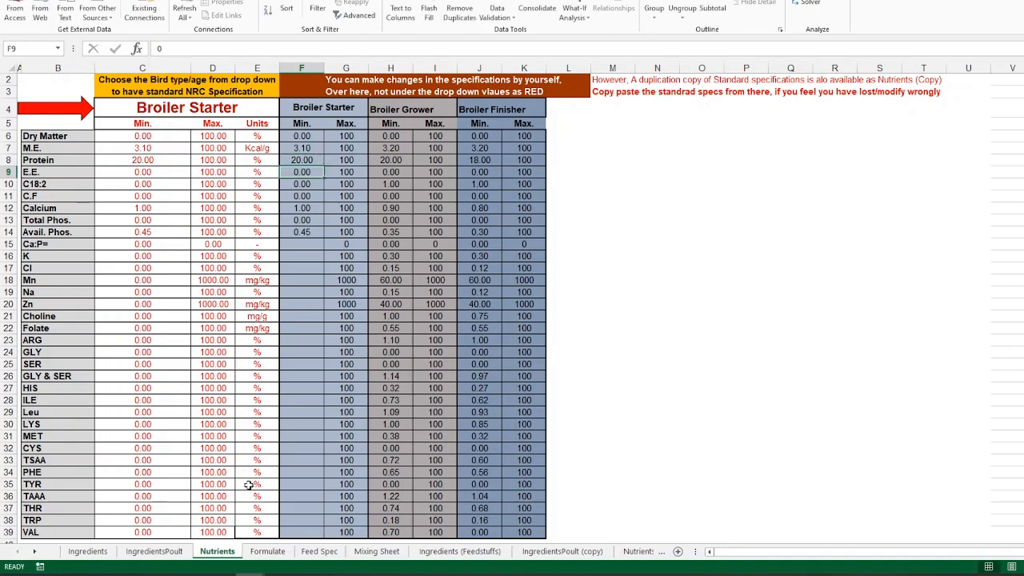
Rerun Solver on the Formulate sheet with the reduced M.E. and Protein minimums and keep the Solver solution
left_click(272, 552)
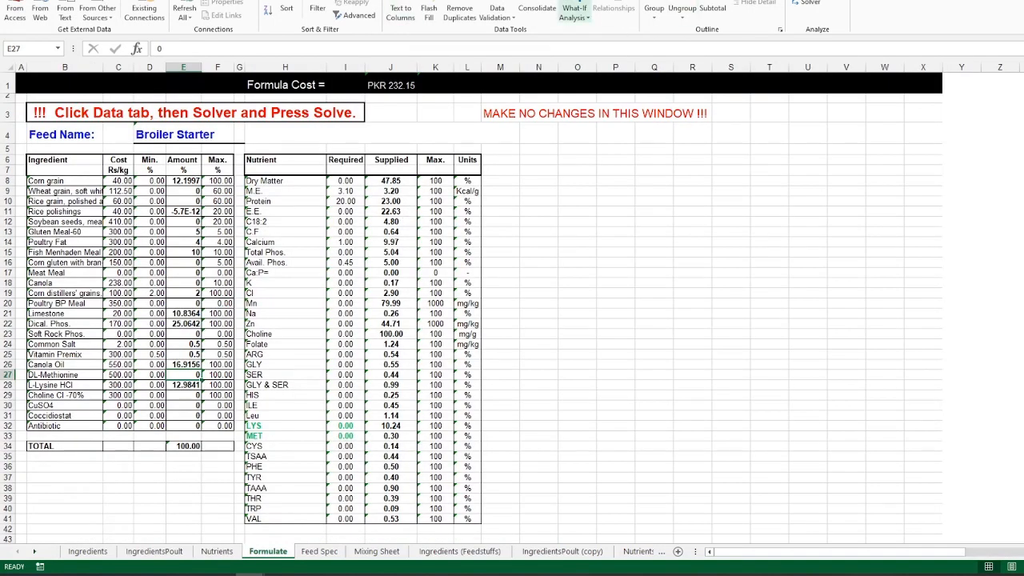
left_click(815, 9)
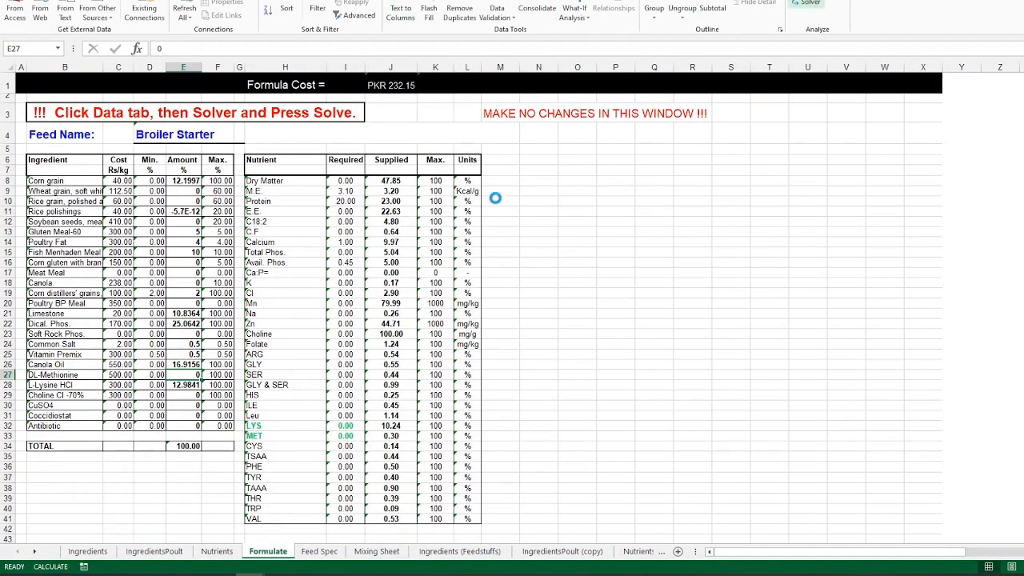
left_click(690, 364)
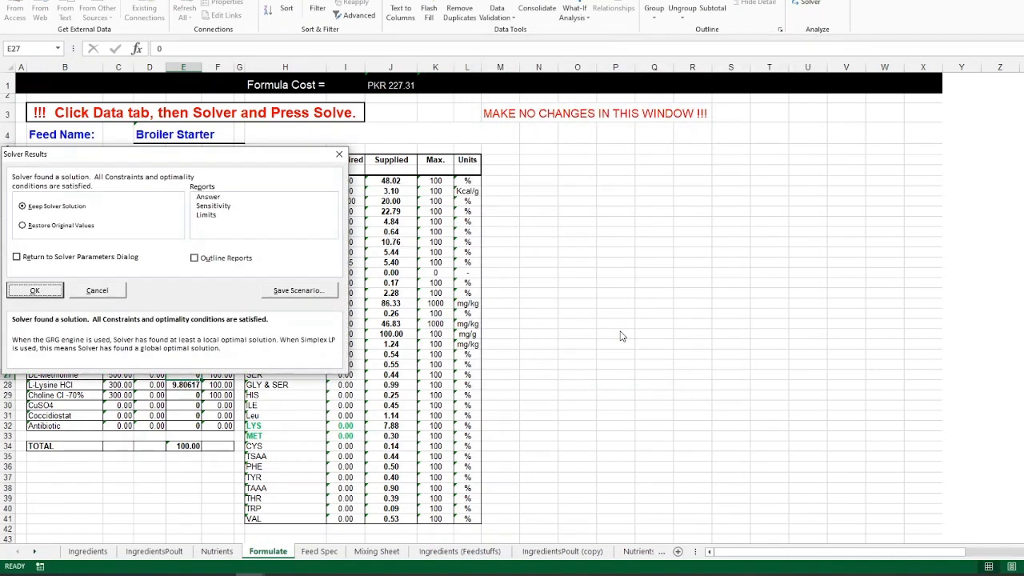
left_click_drag(192, 153, 765, 170)
left_click(612, 305)
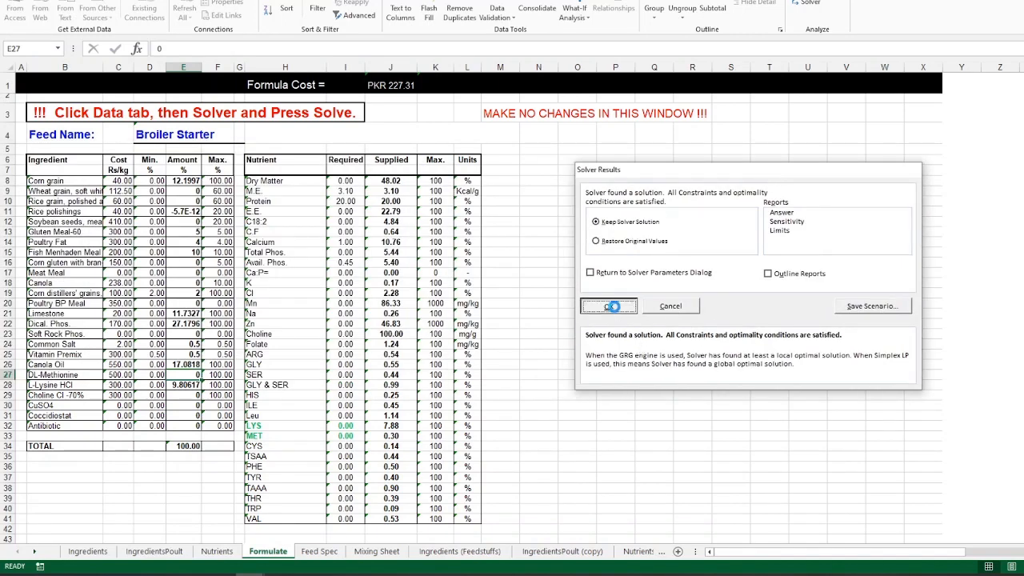
Clear the Rice polishings amount in E11 of the Formulate sheet and replace it with 0
left_click(184, 212)
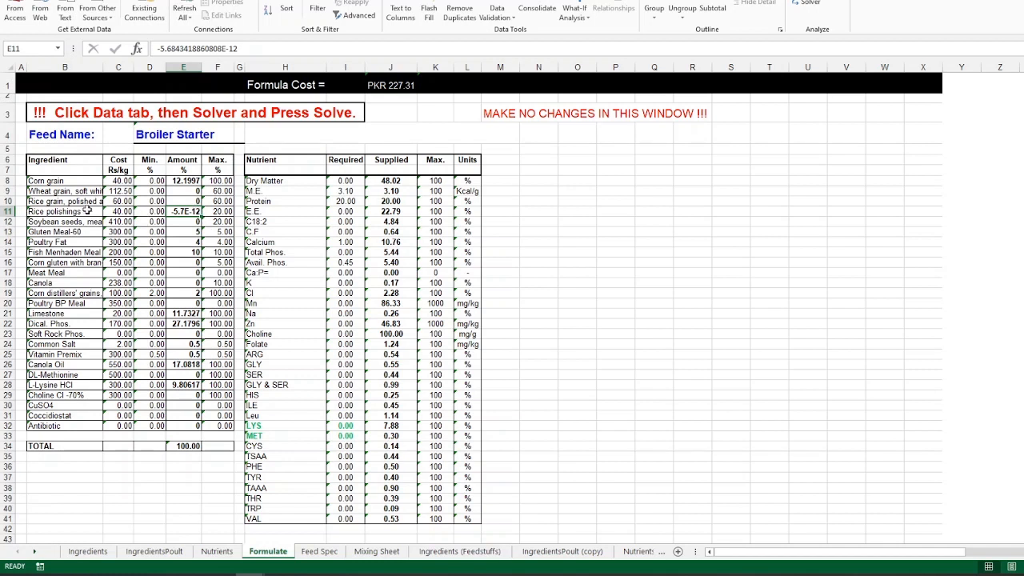
key("Delete")
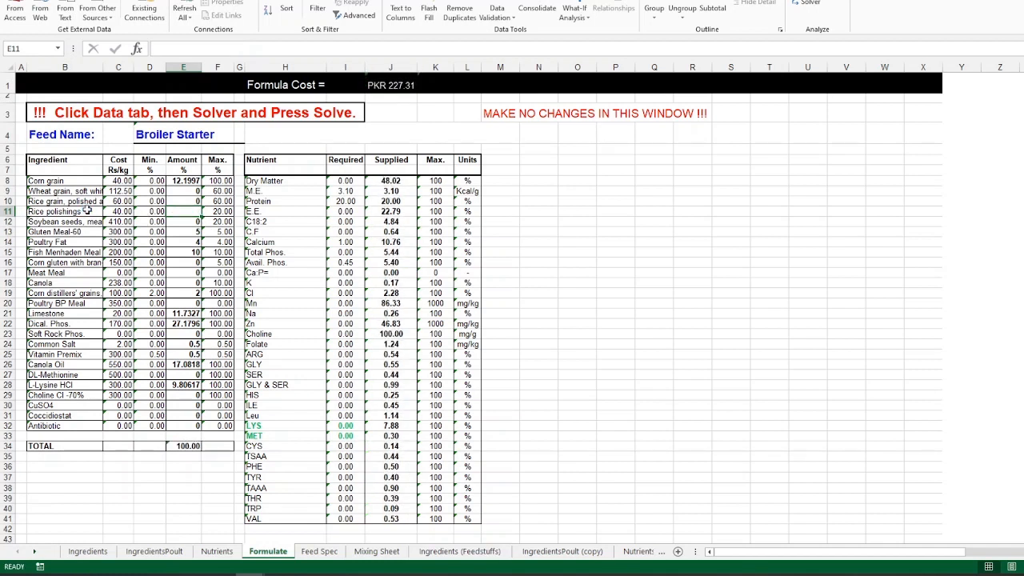
key("Up")
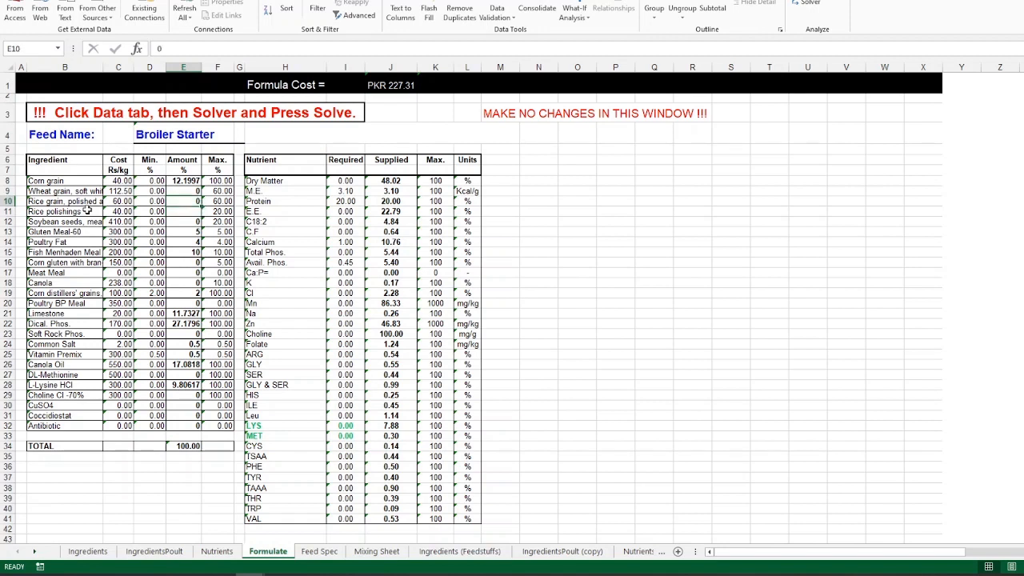
key("Down")
type("0")
key("Up")
key("Down")
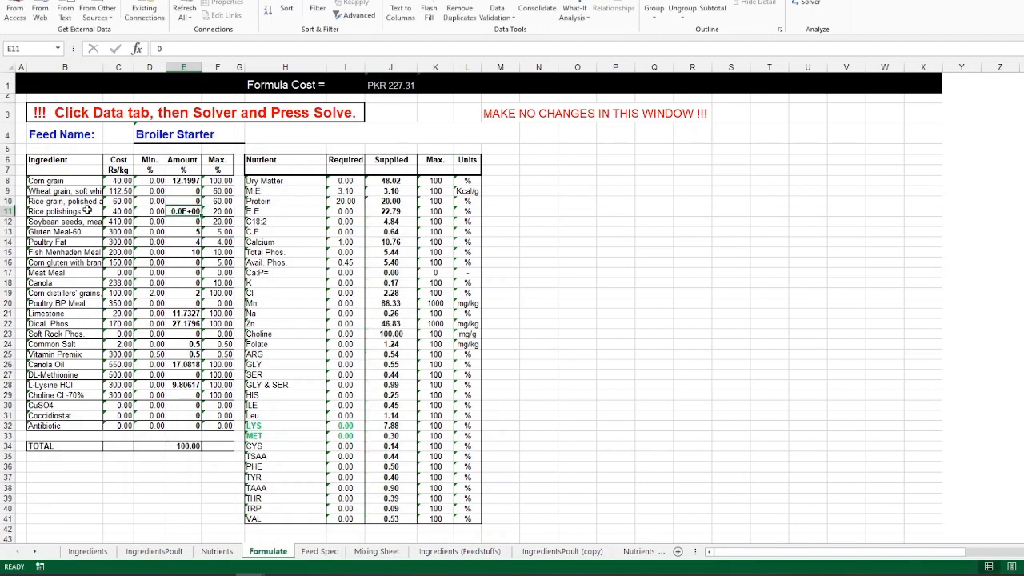
key("Up")
key("Down")
key("Up")
key("Down")
Format the ingredient amounts in E8:E32 of the Formulate sheet as Number with 2 decimal places
left_click_drag(188, 181, 198, 424)
right_click(189, 260)
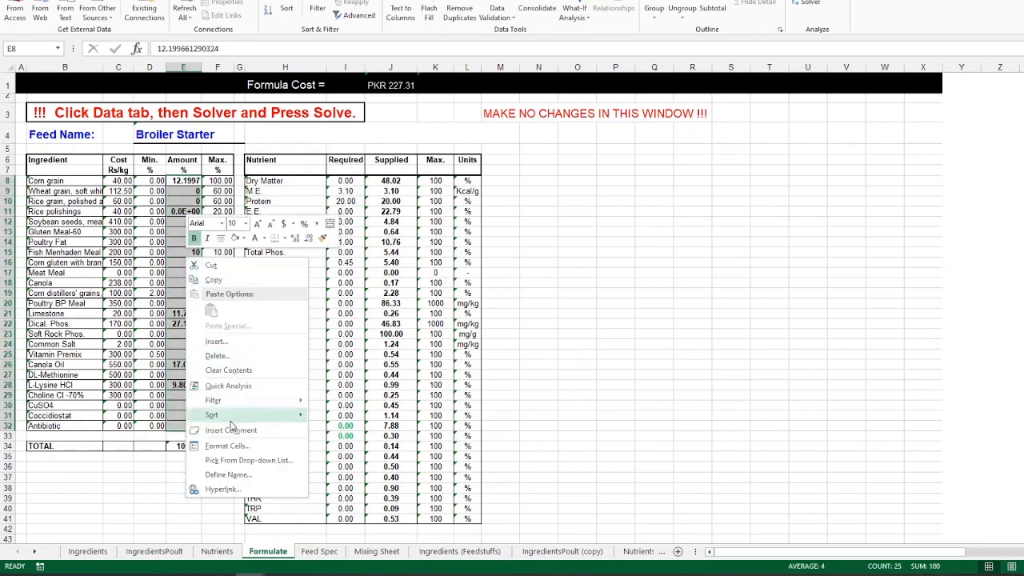
left_click(228, 445)
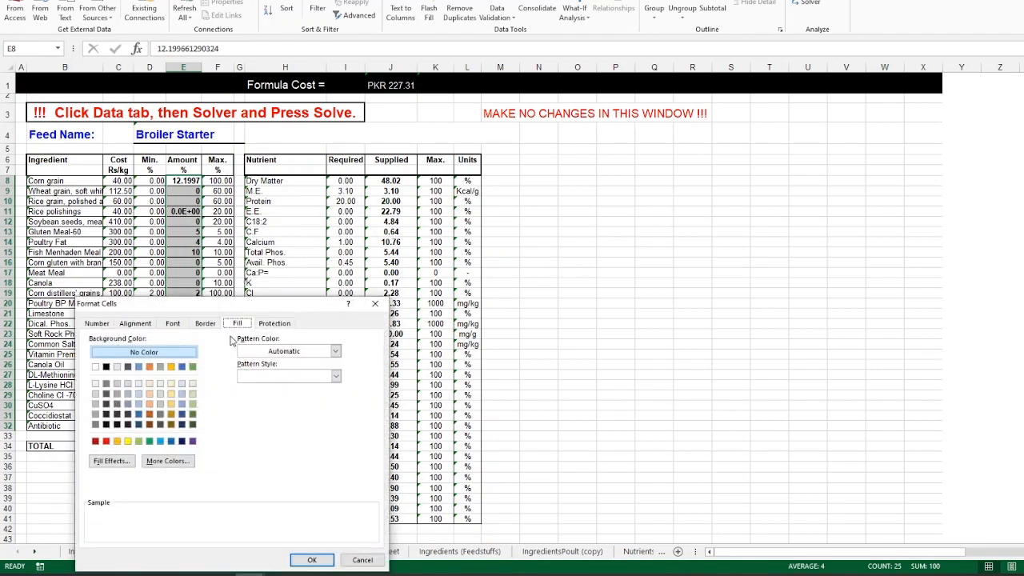
left_click(97, 323)
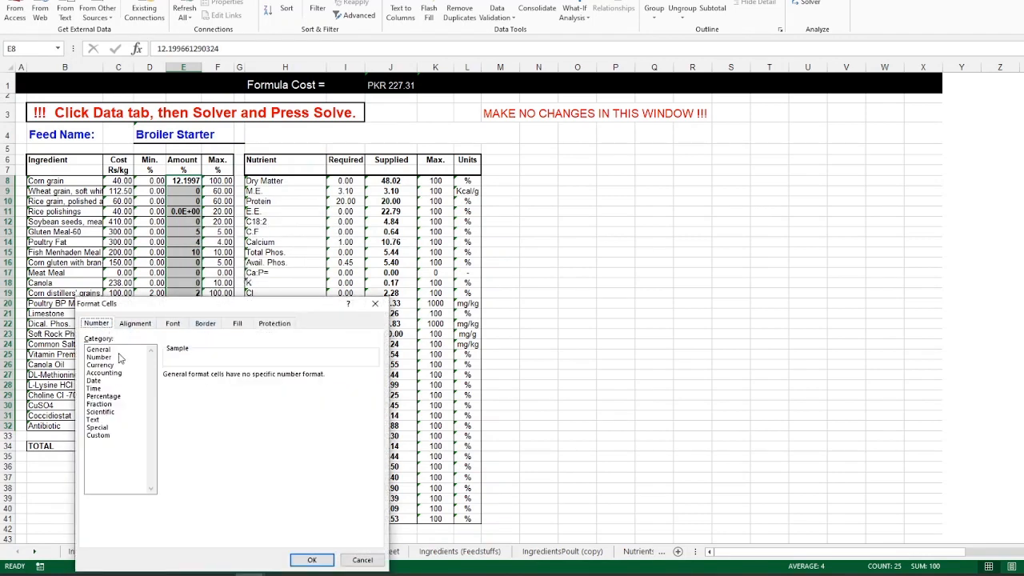
left_click(111, 358)
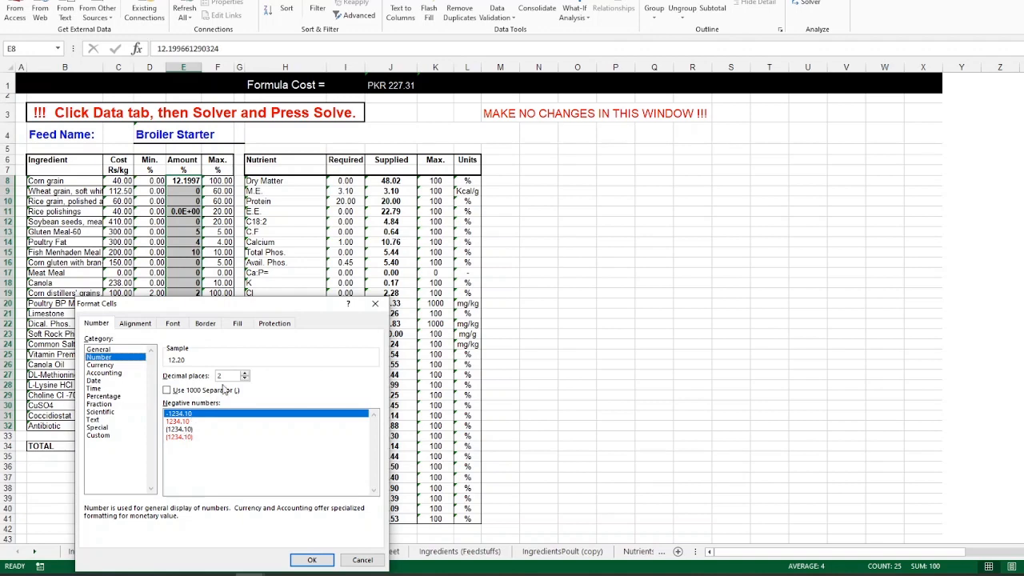
left_click(311, 560)
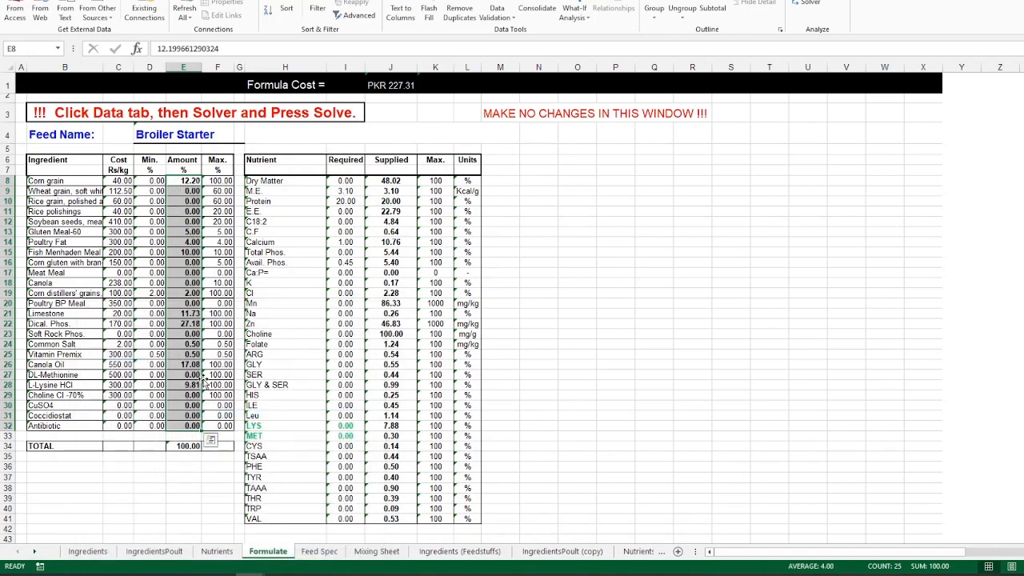
Solve the formula once more with Simplex LP after reformatting the amounts, keeping the Solver solution
left_click(573, 221)
left_click(805, 3)
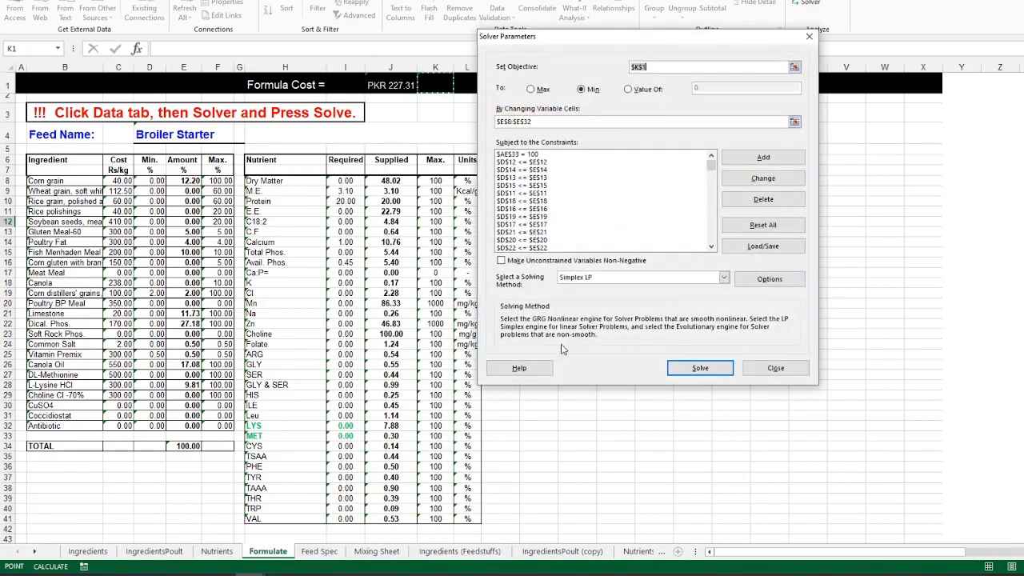
left_click(688, 370)
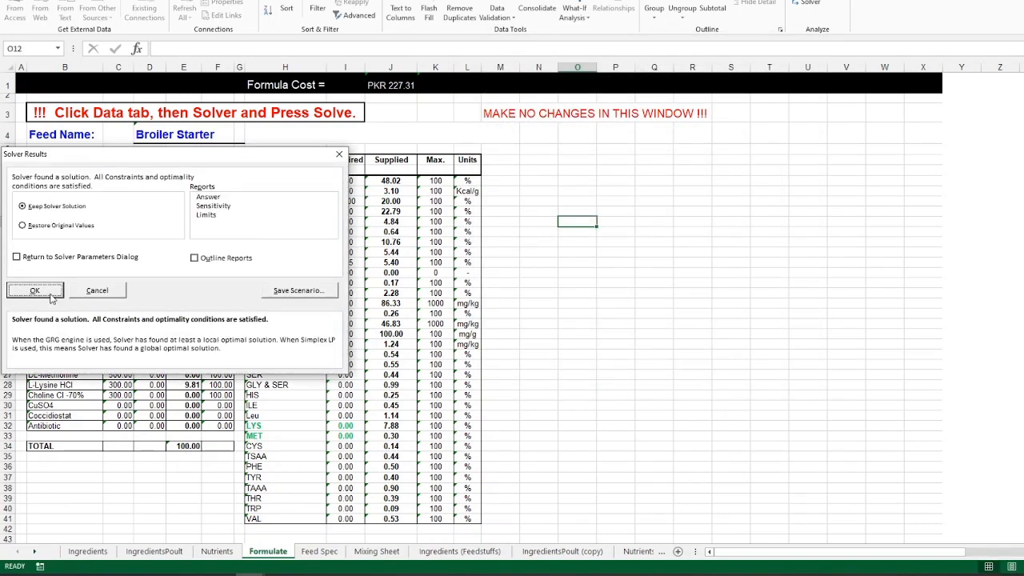
left_click(51, 296)
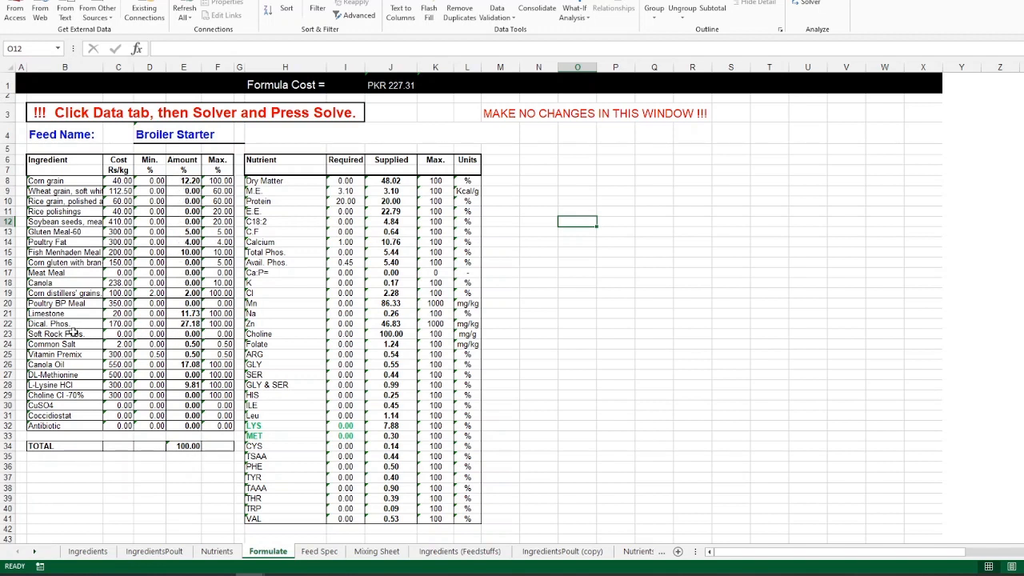
Check the Dical. Phos. and Canola Oil amounts, and set the Canola Oil maximum to 4 in E23 of the Ingredients sheet
left_click(178, 324)
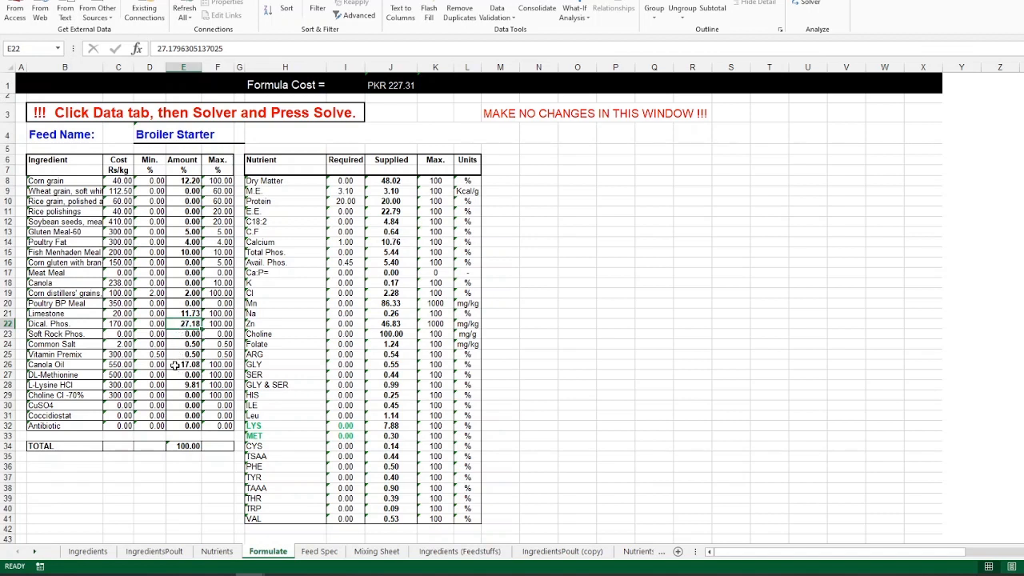
left_click(175, 366)
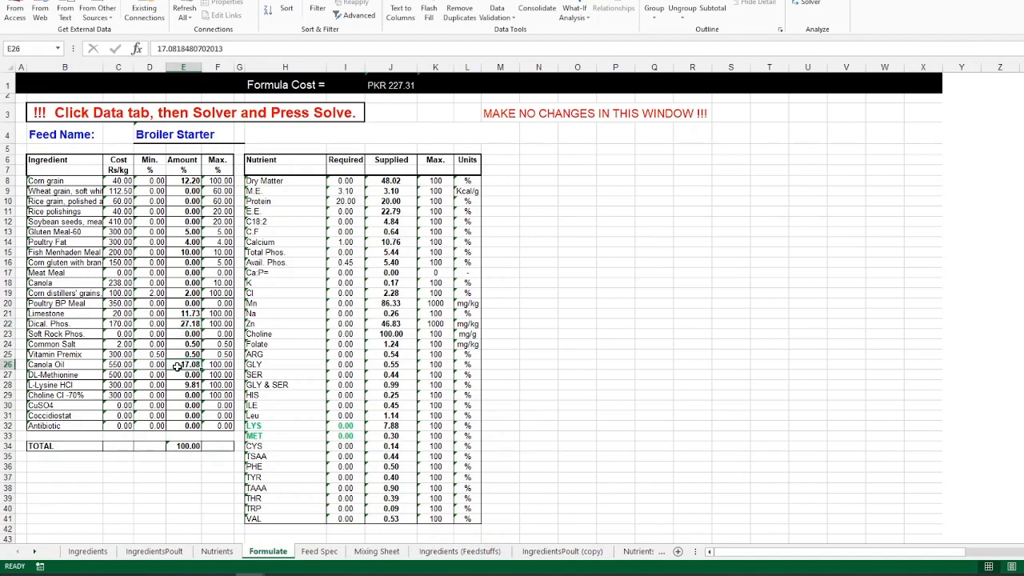
left_click(184, 323)
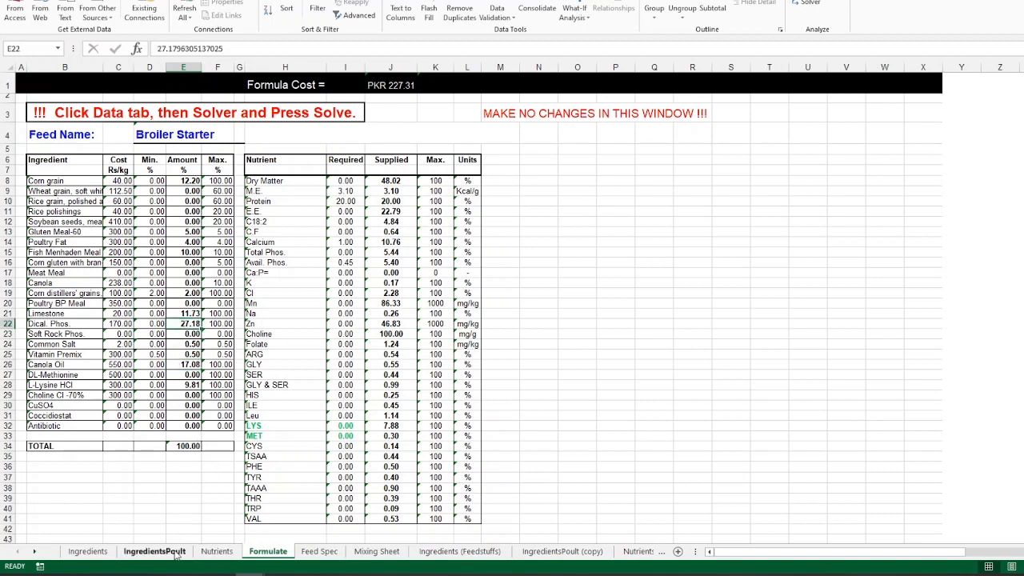
left_click(87, 551)
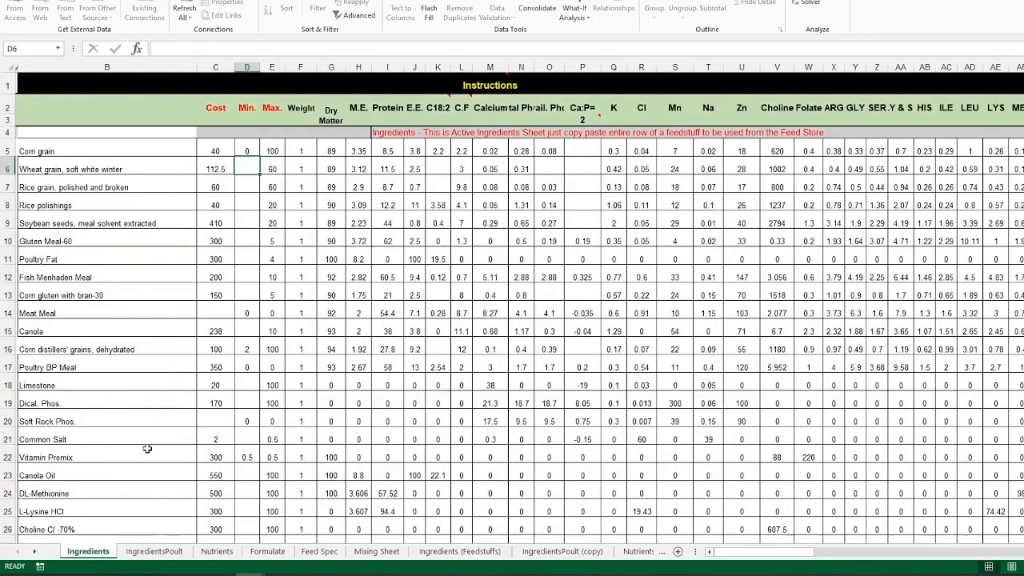
scroll(157, 441, "down", 2)
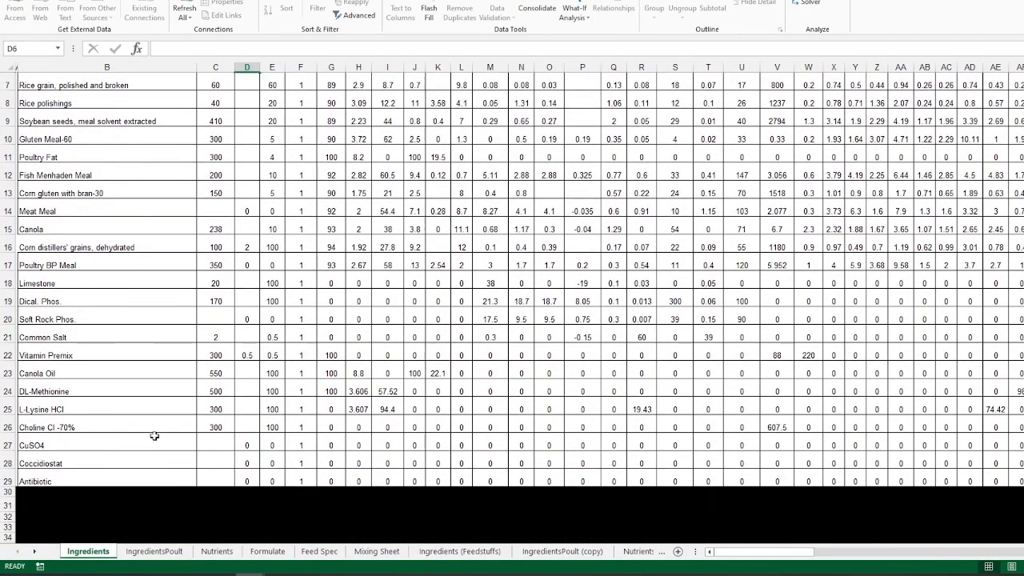
scroll(152, 424, "up", 2)
scroll(148, 415, "down", 1, "ctrl")
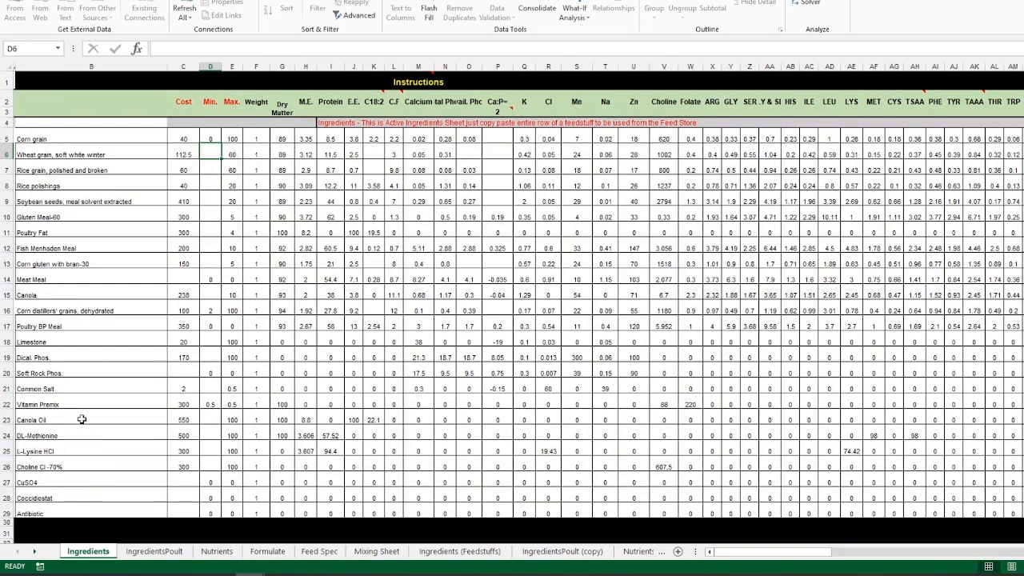
left_click(232, 421)
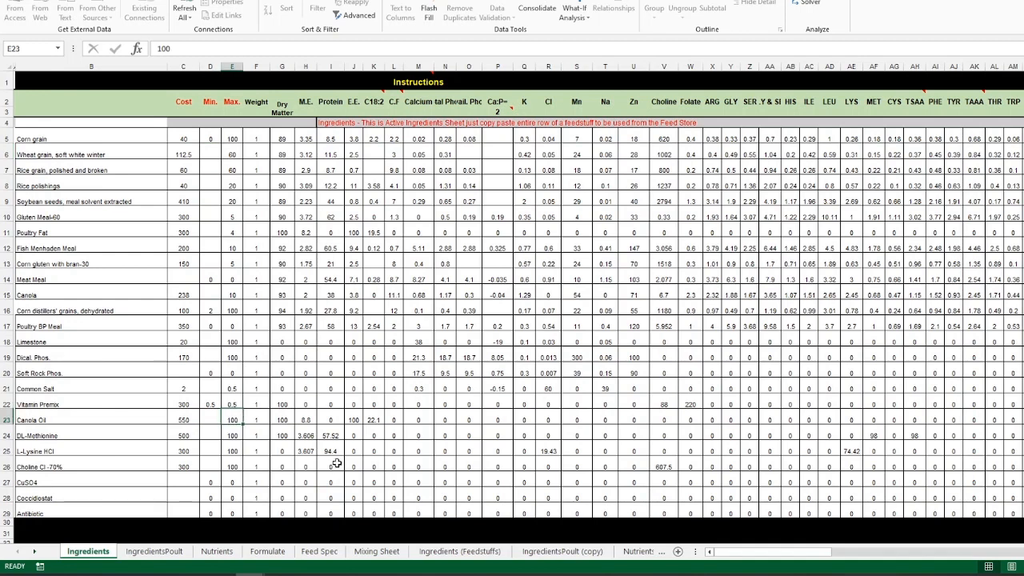
type("4")
key("Up")
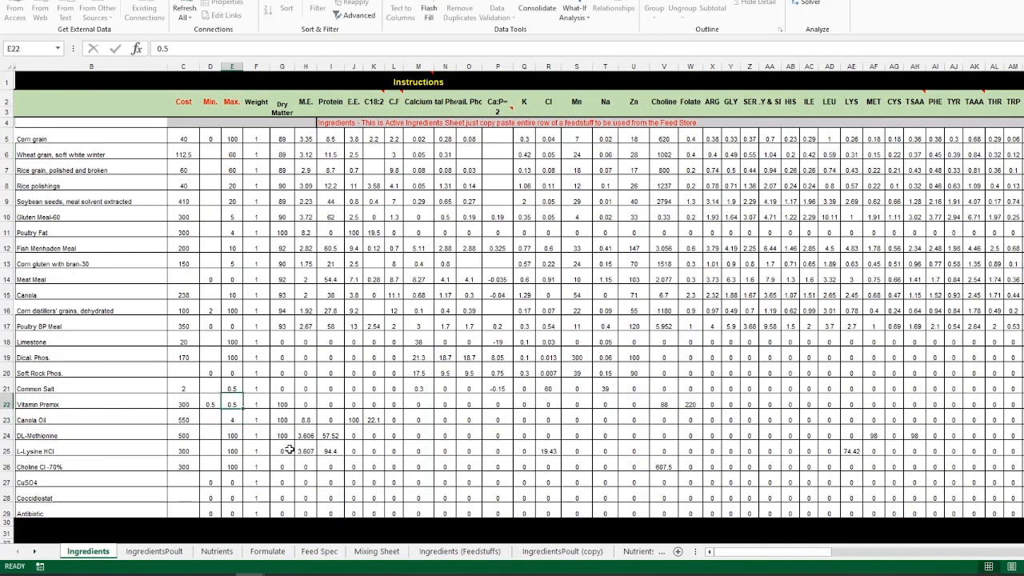
Try to set the Dical. Phos. maximum to 4 in E19 of the Ingredients sheet
left_click(240, 359)
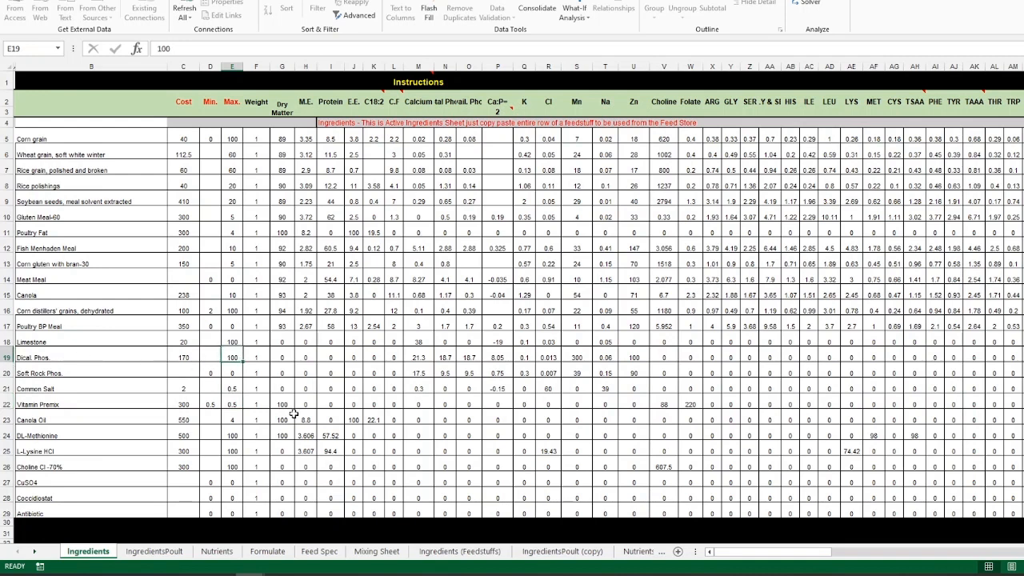
type("4")
key("Return")
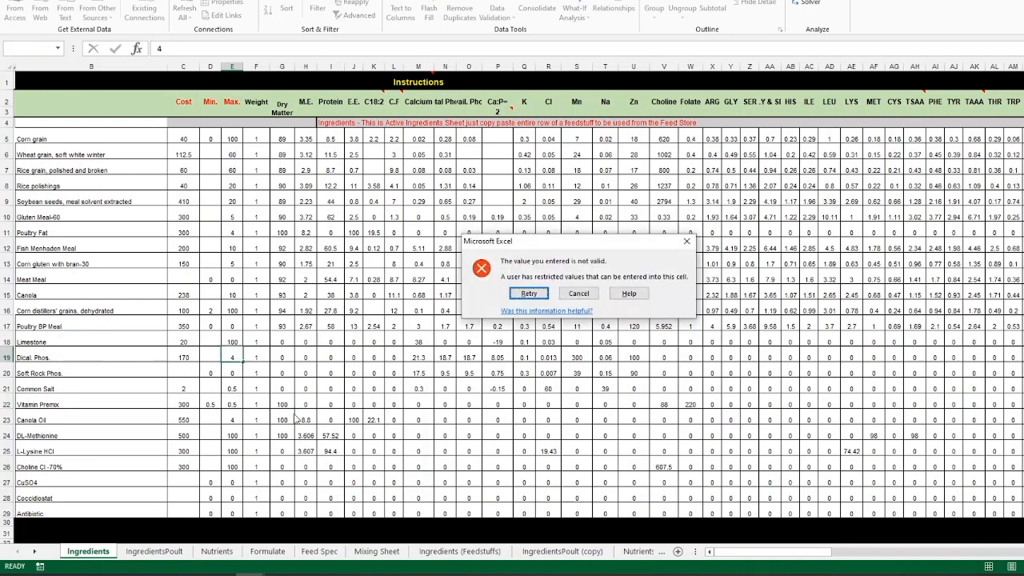
key("Return")
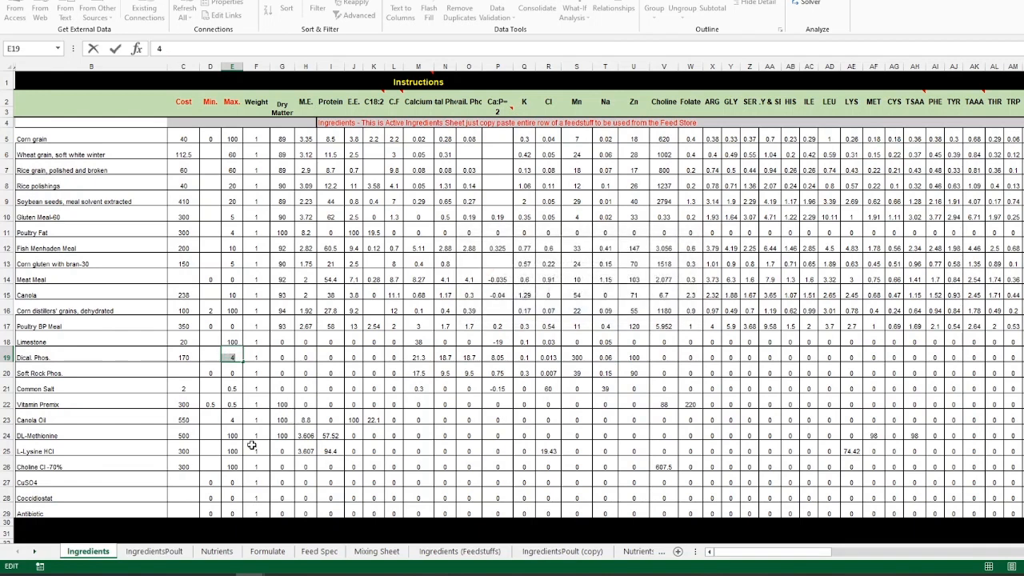
key("Return")
left_click(579, 293)
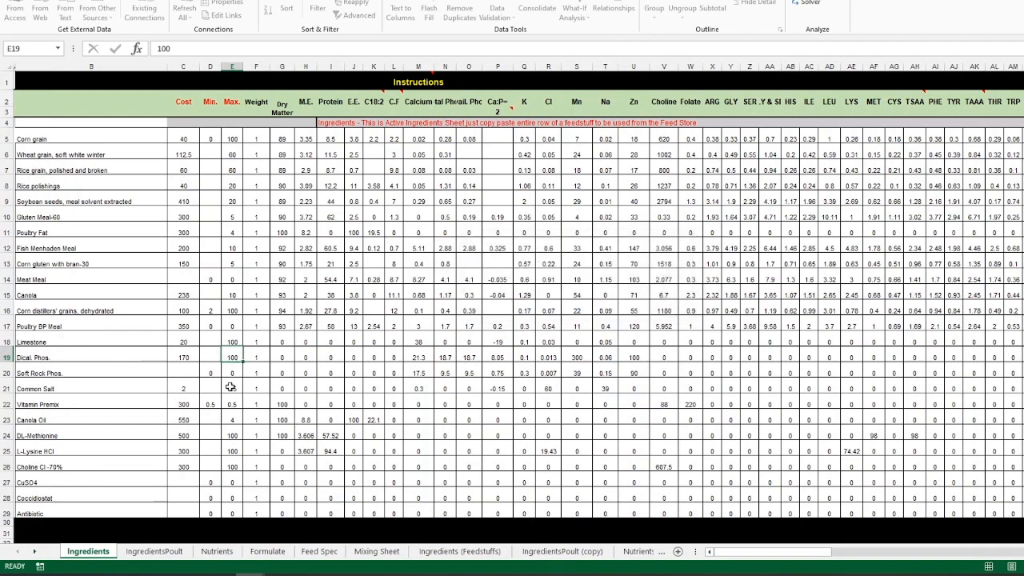
Try to set the Limestone maximum to 4 in E18 of the Ingredients sheet
left_click(231, 340)
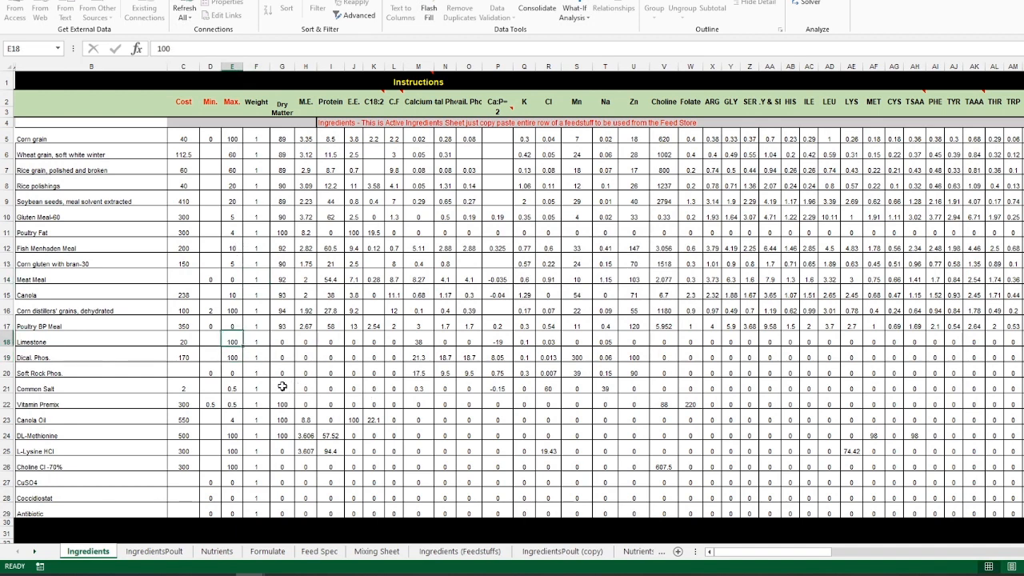
type("4")
key("Return")
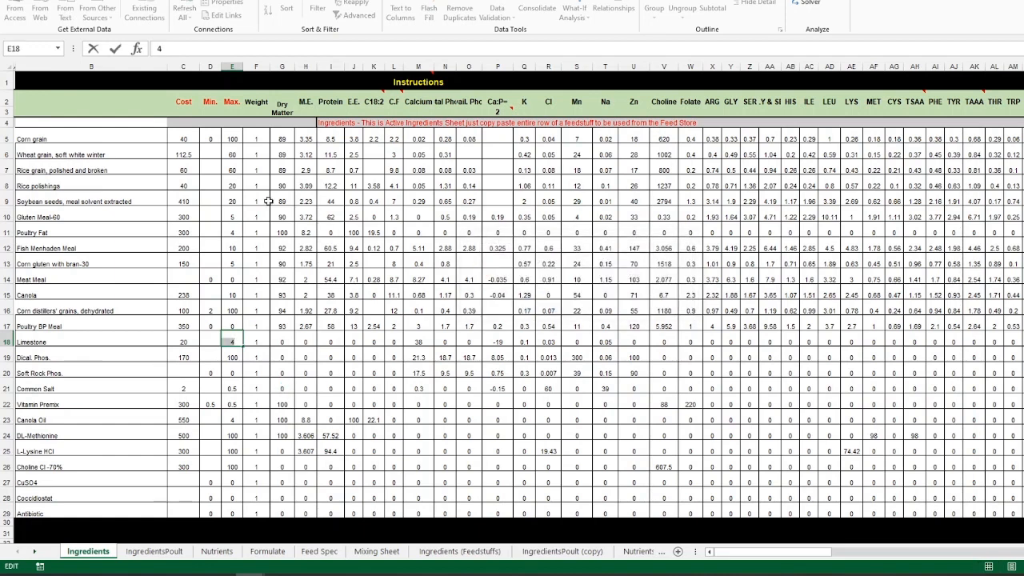
key("Return")
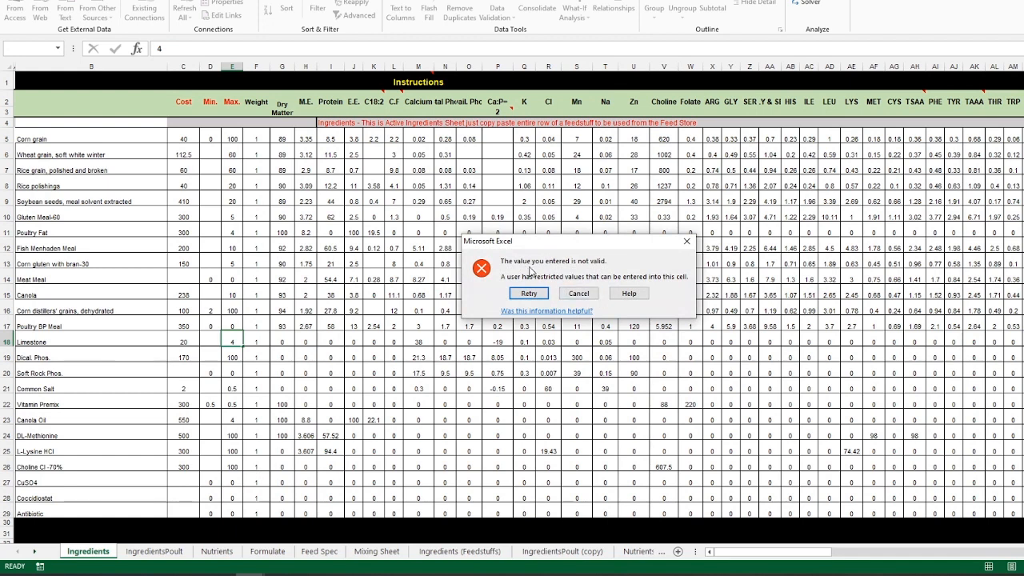
left_click(529, 293)
left_click(231, 416)
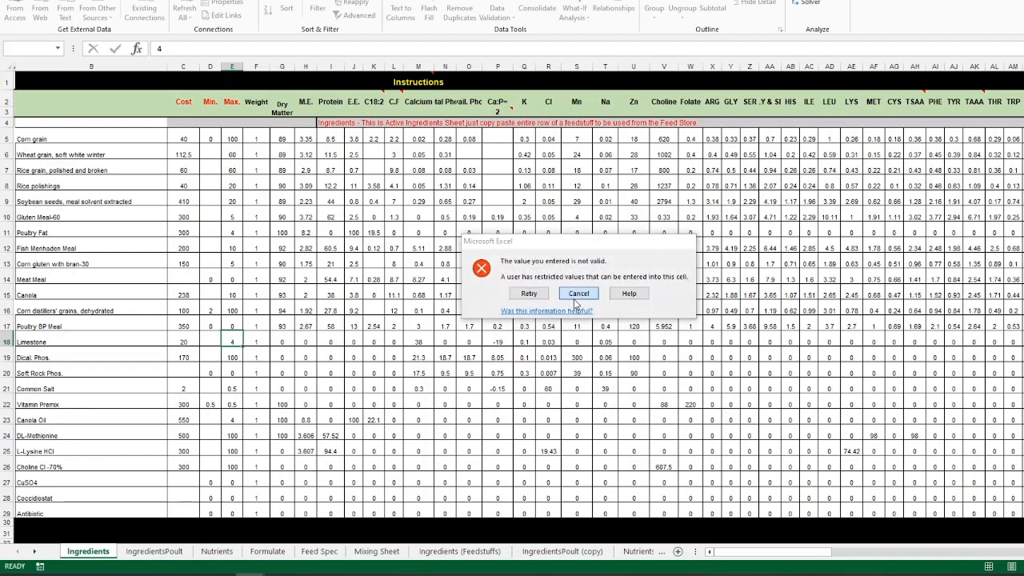
left_click(579, 293)
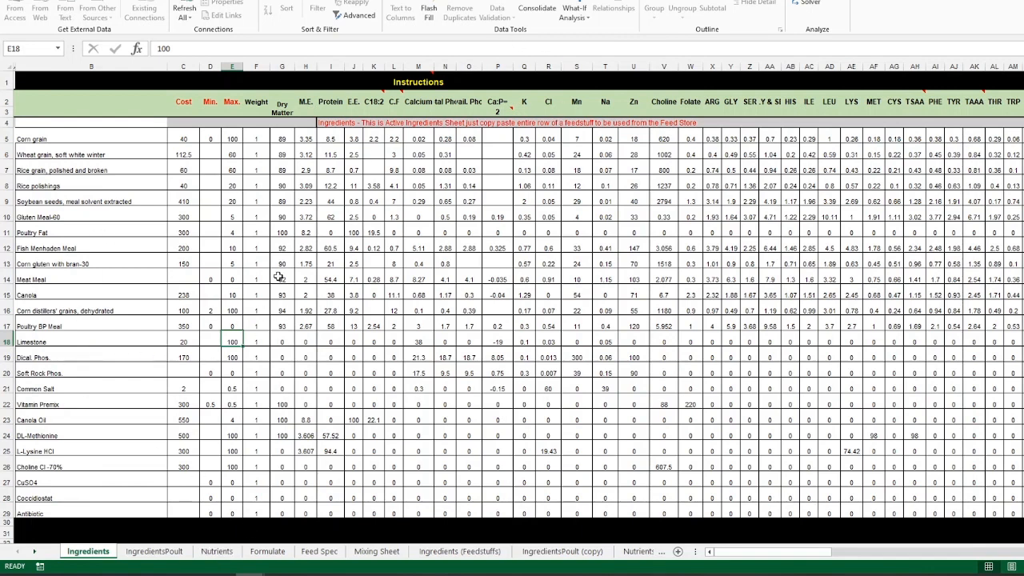
Solve the formula again with Simplex LP on the Formulate sheet, keep the solution, and check the L-Lysine HCl and Canola Oil amounts
left_click(216, 551)
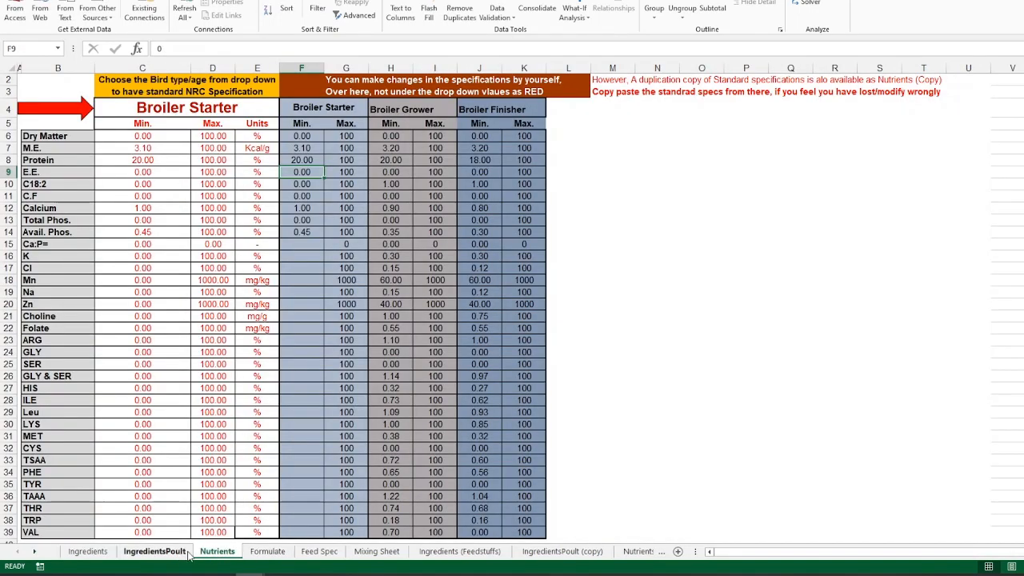
left_click(268, 552)
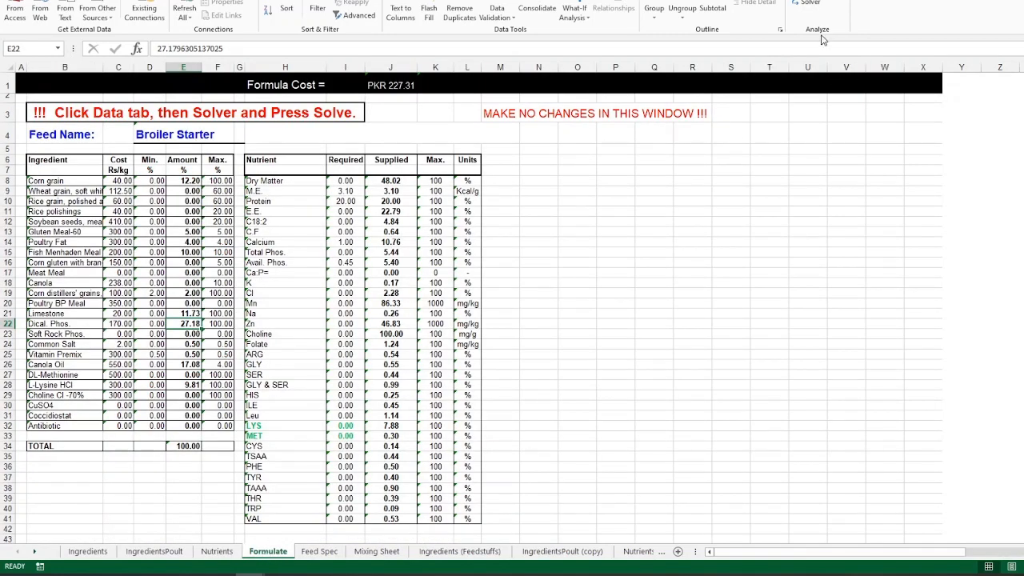
left_click(810, 3)
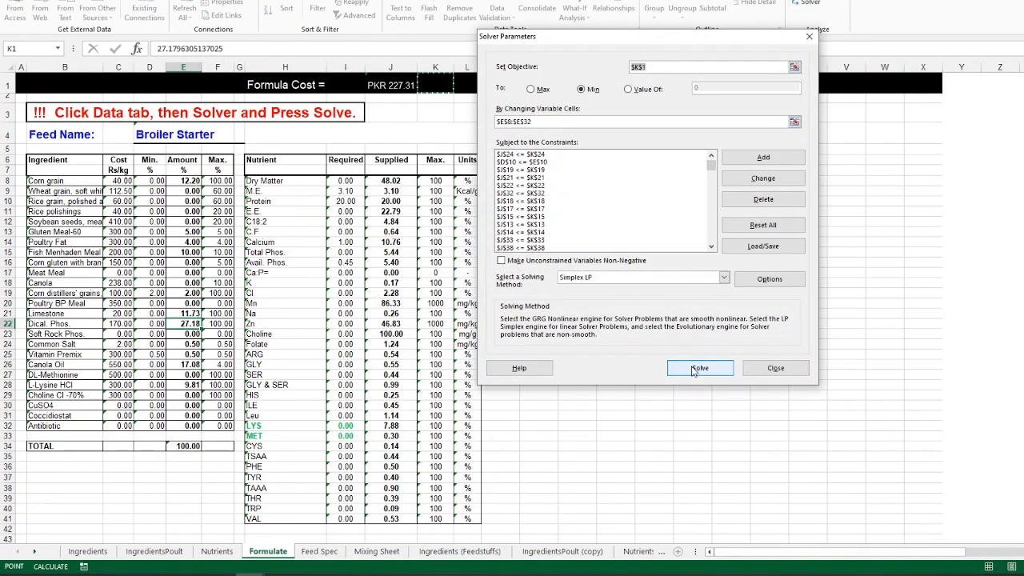
left_click(693, 367)
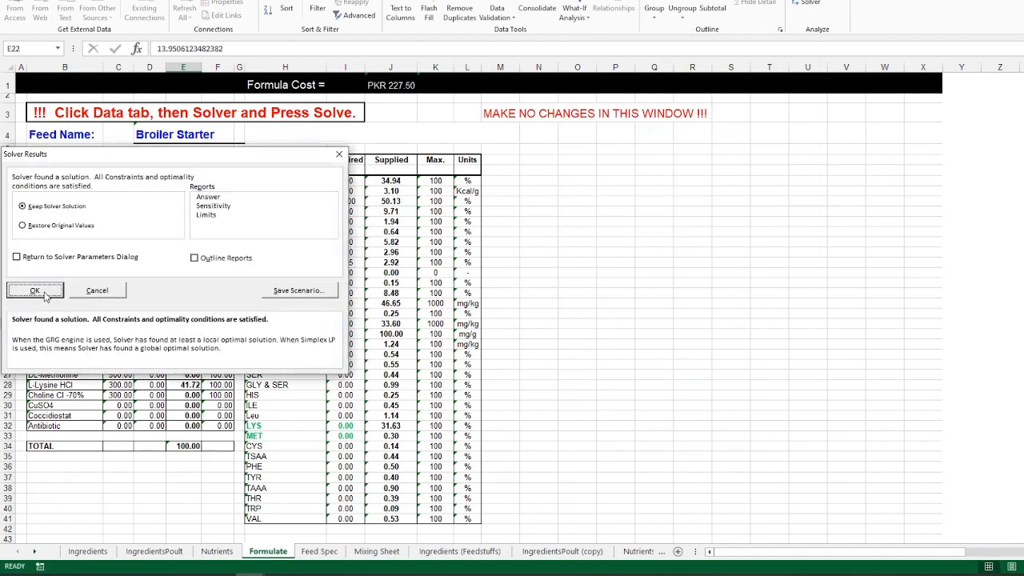
left_click(35, 290)
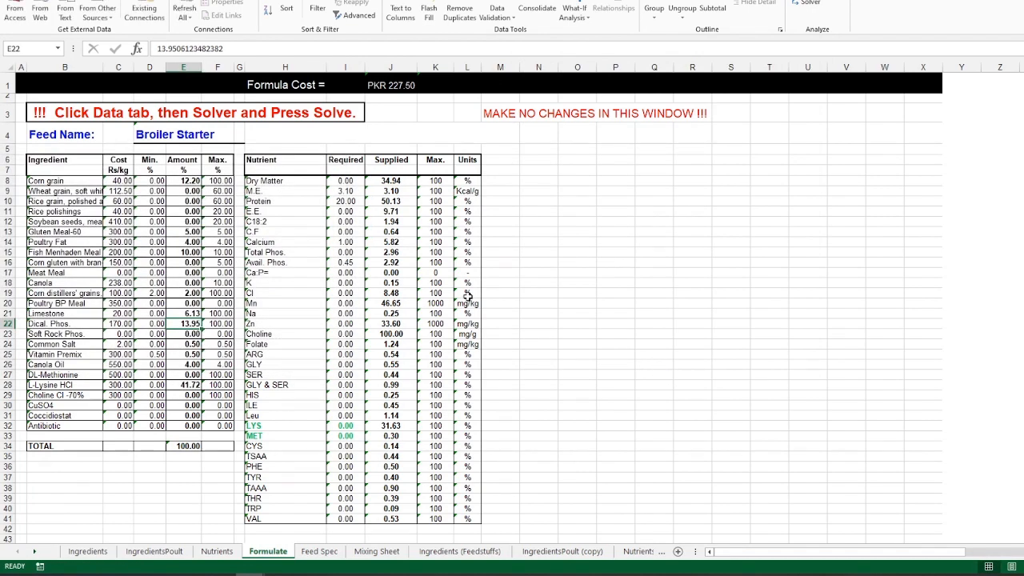
left_click(183, 385)
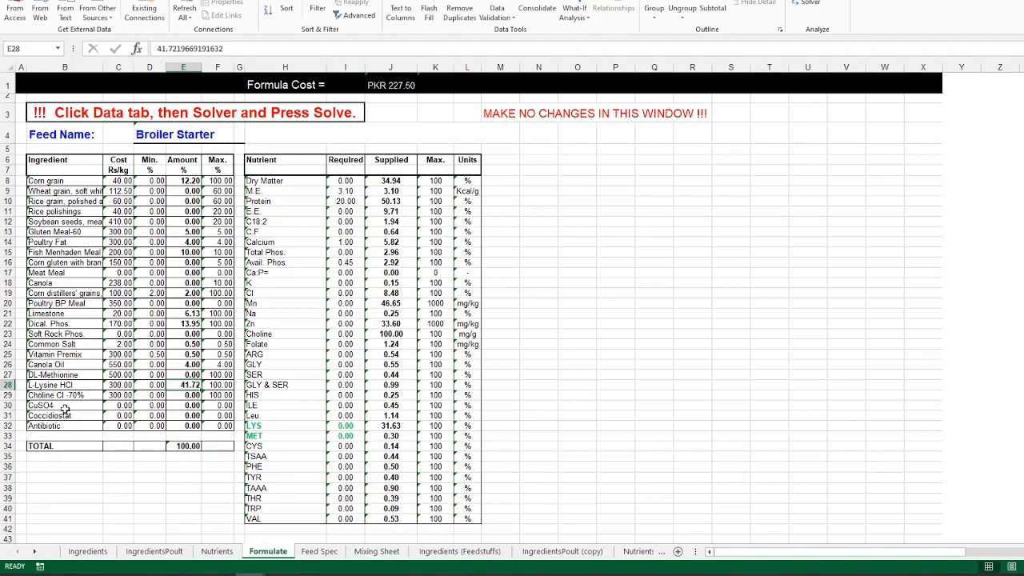
left_click(183, 365)
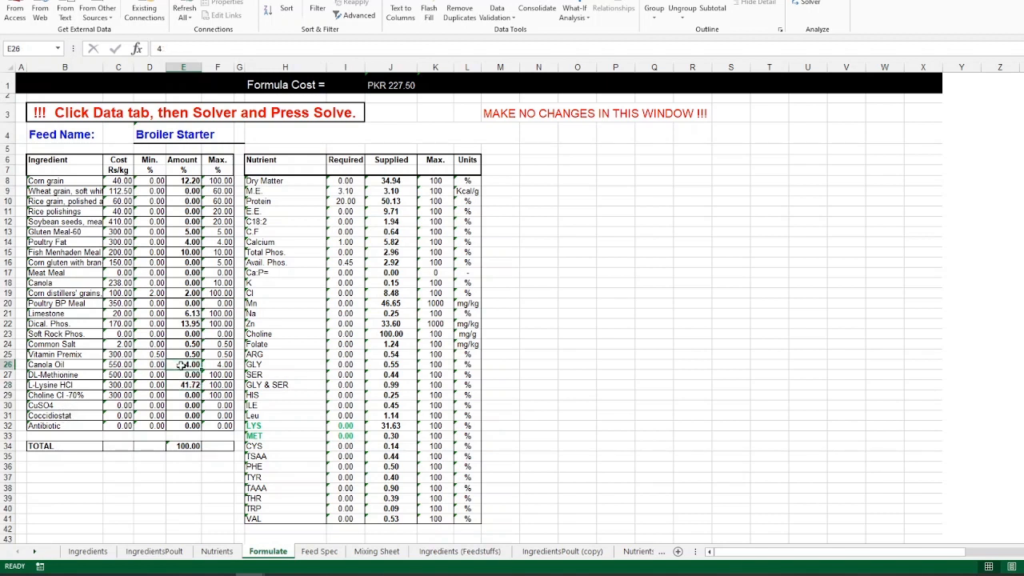
Manually set the Corn grain amount to 40 in E8 and the Wheat grain amount to 50 in E9
left_click(180, 180)
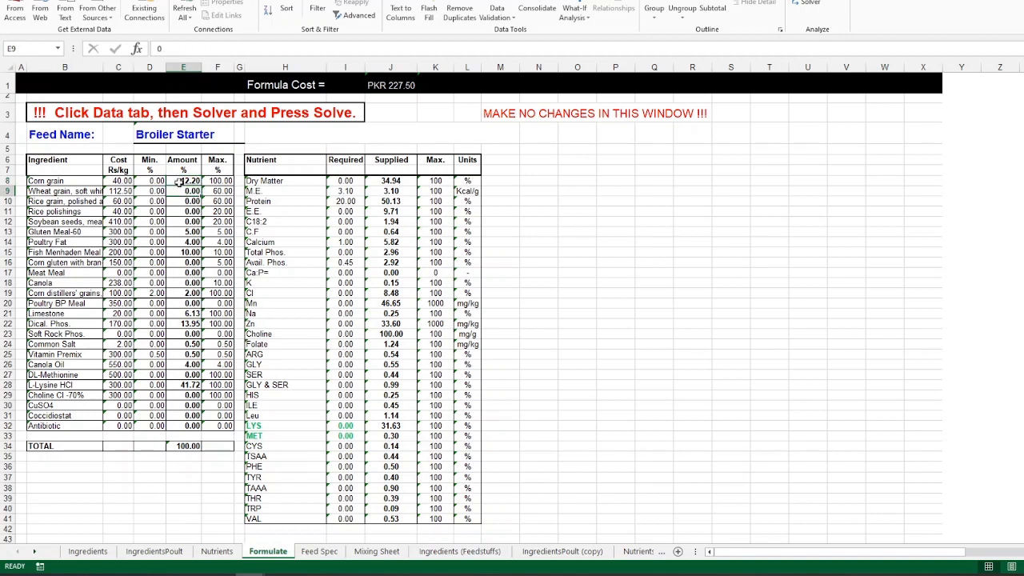
type("40")
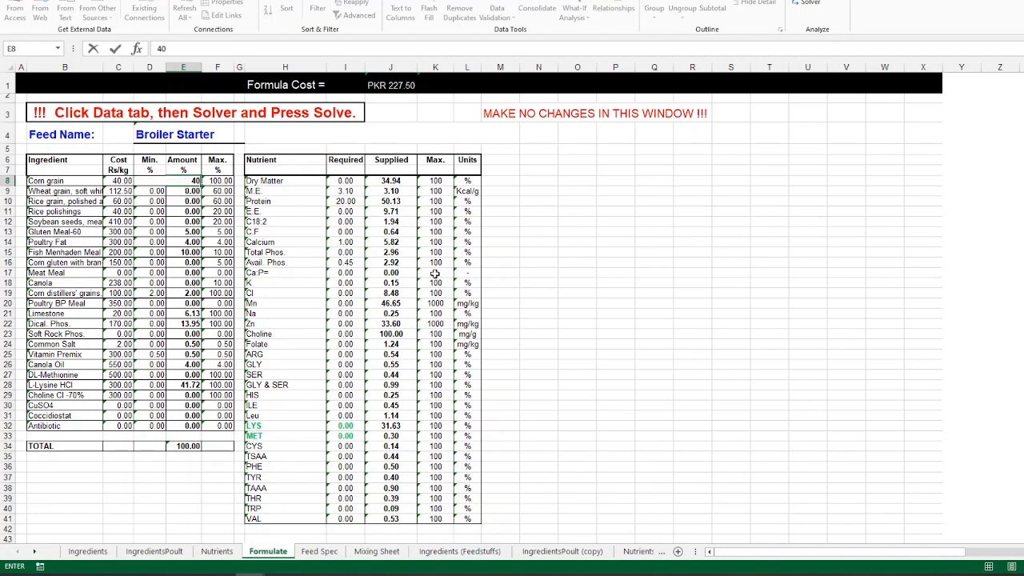
key("Return")
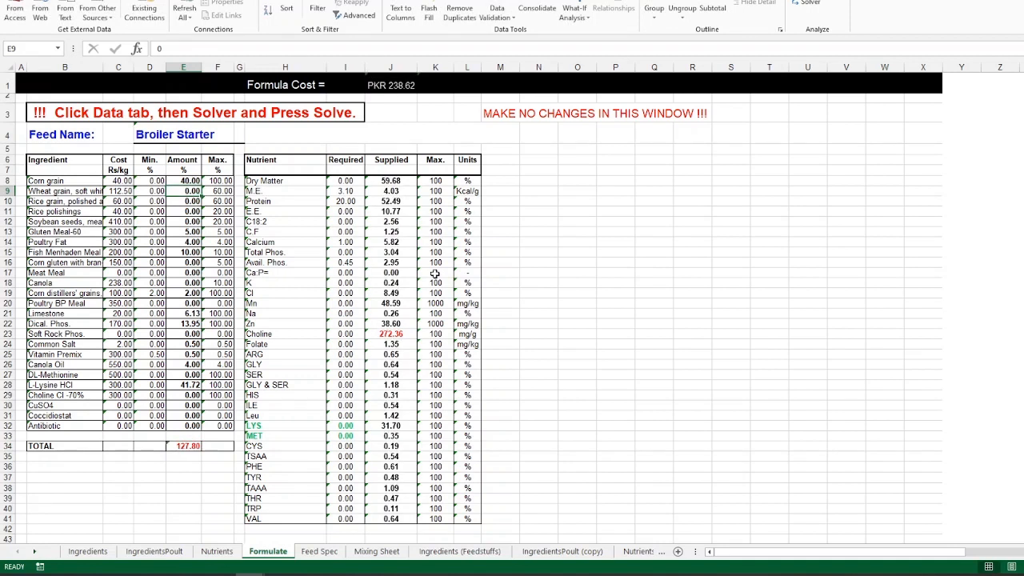
type("50")
key("Return")
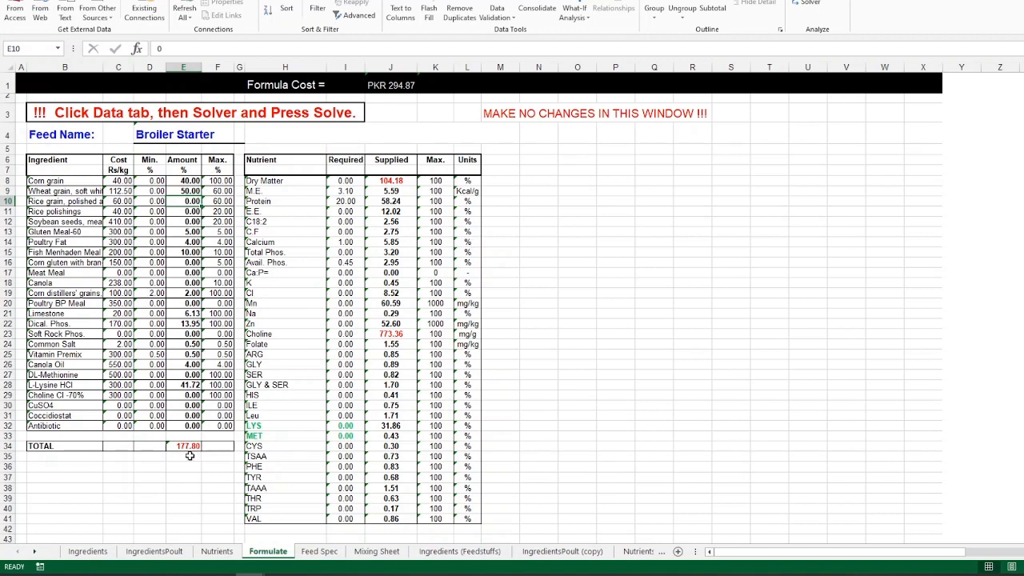
Set the L-Lysine HCl amount to 1 in E28 and the Dical. Phos. amount to 4 in E22
left_click(181, 384)
type("1")
key("Up")
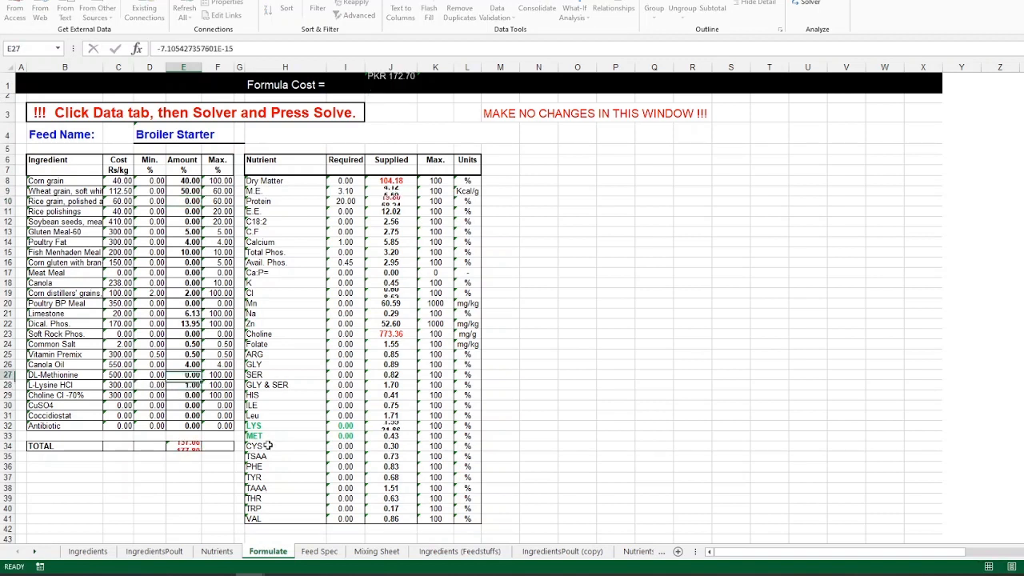
key("Up")
key("Up")
key("Up")
key("Up")
key("Up")
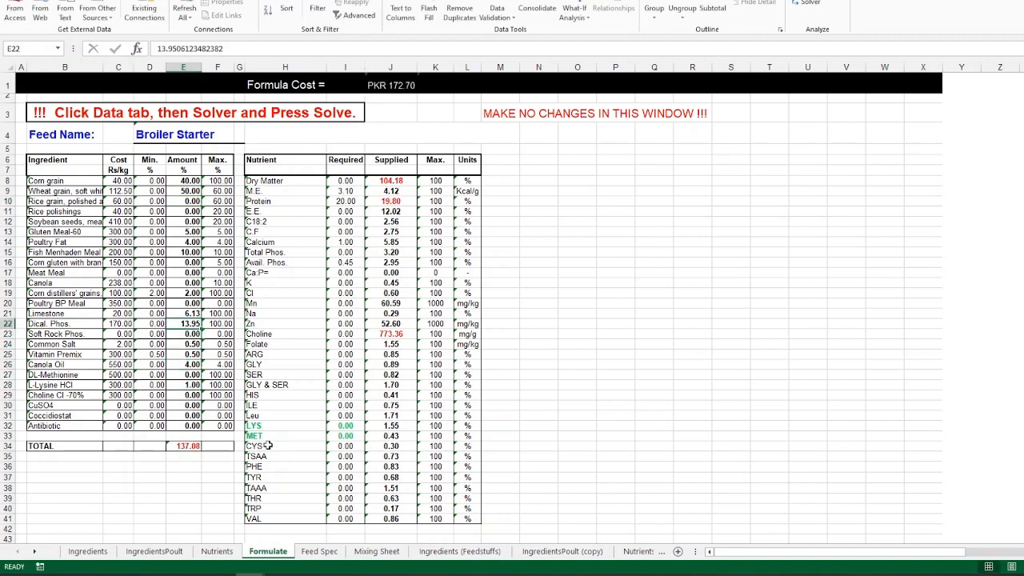
type("4")
key("Up")
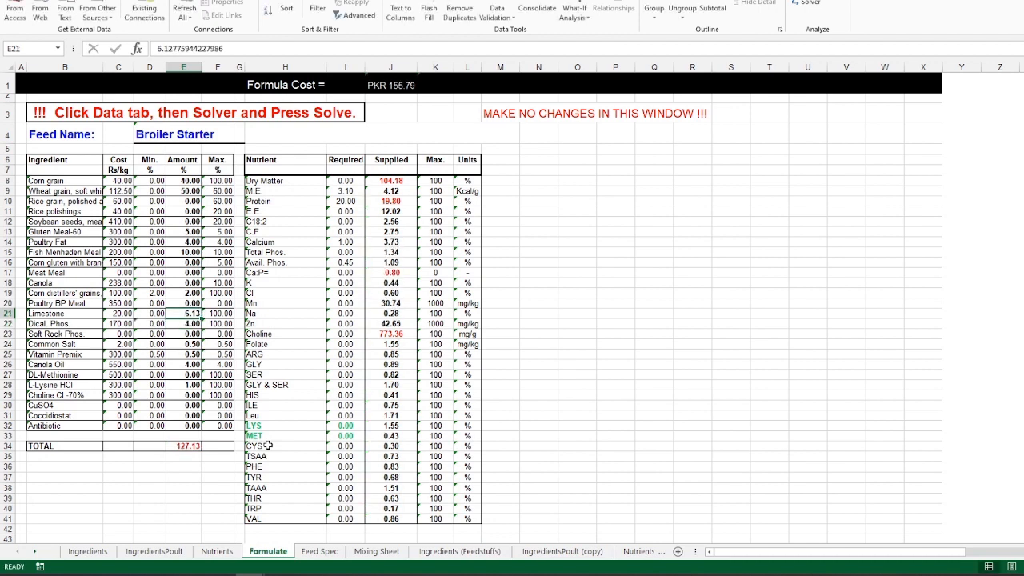
Clear the Wheat grain amount in E9 and set it to 4
key("Up")
key("Up")
key("Up")
key("Up")
key("Up")
key("Up")
key("Up")
key("Up")
key("Up")
key("Up")
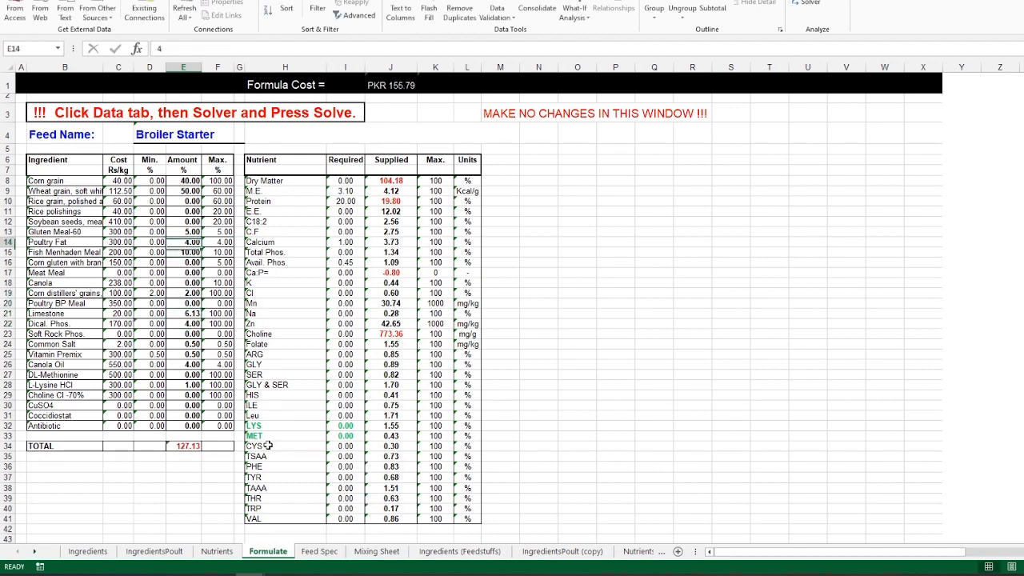
key("Up")
key("Up")
key("Delete")
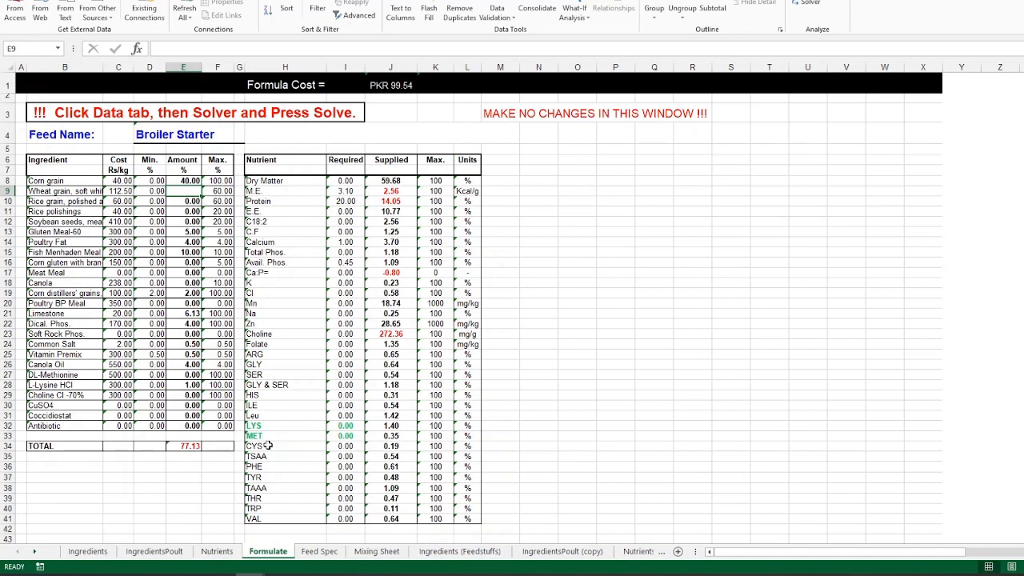
type("4")
key("Return")
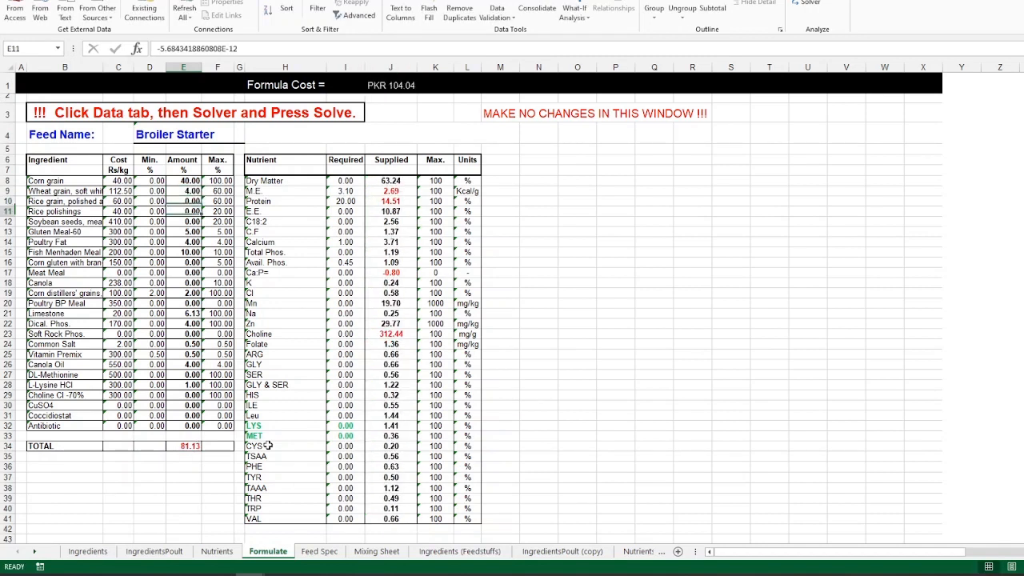
Try 50 as the soybean seed meal amount in E12 and replace it with 15
key("Down")
key("Down")
key("Down")
key("Down")
key("Up")
key("Up")
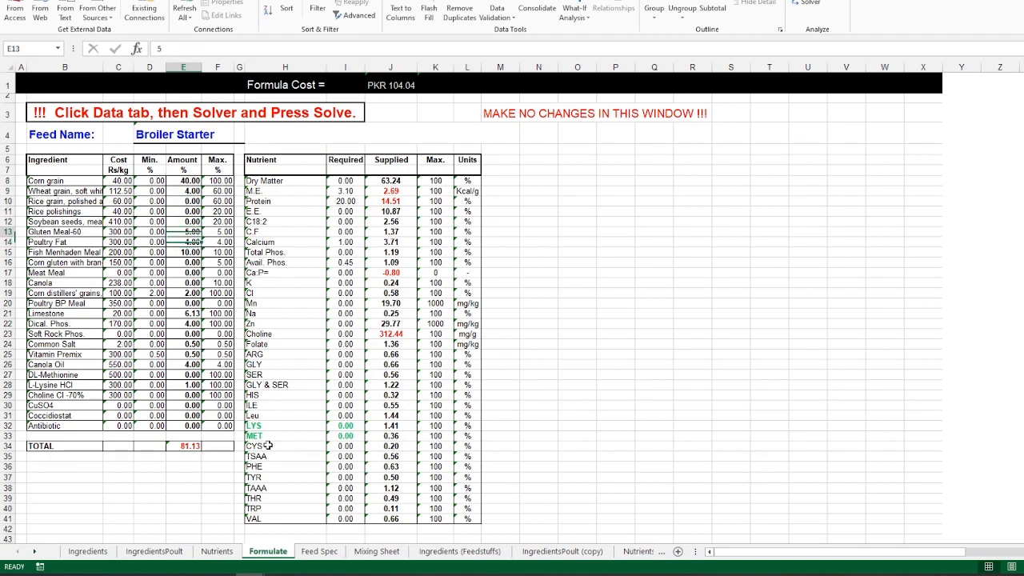
key("Left")
key("Left")
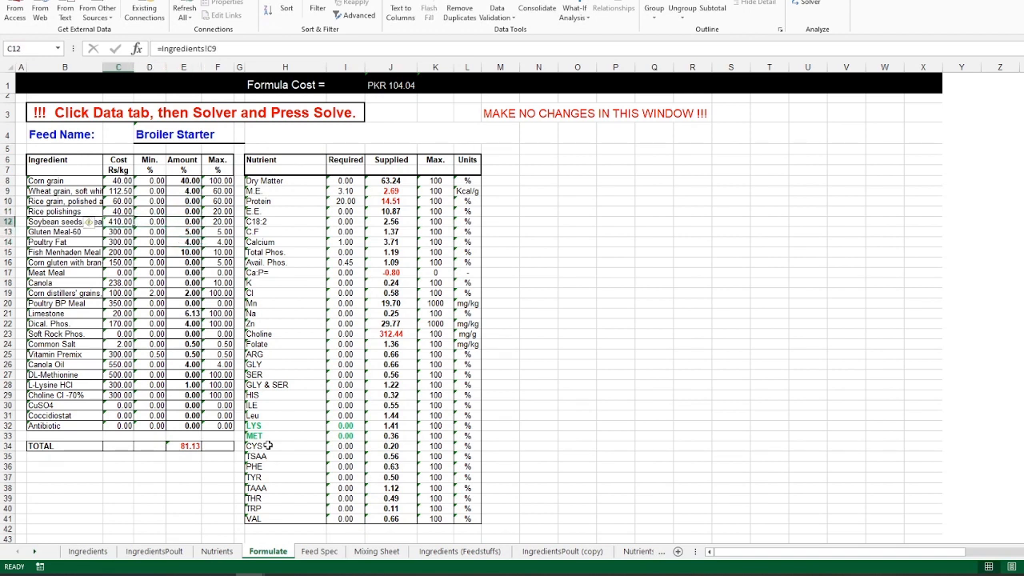
key("Right")
key("Right")
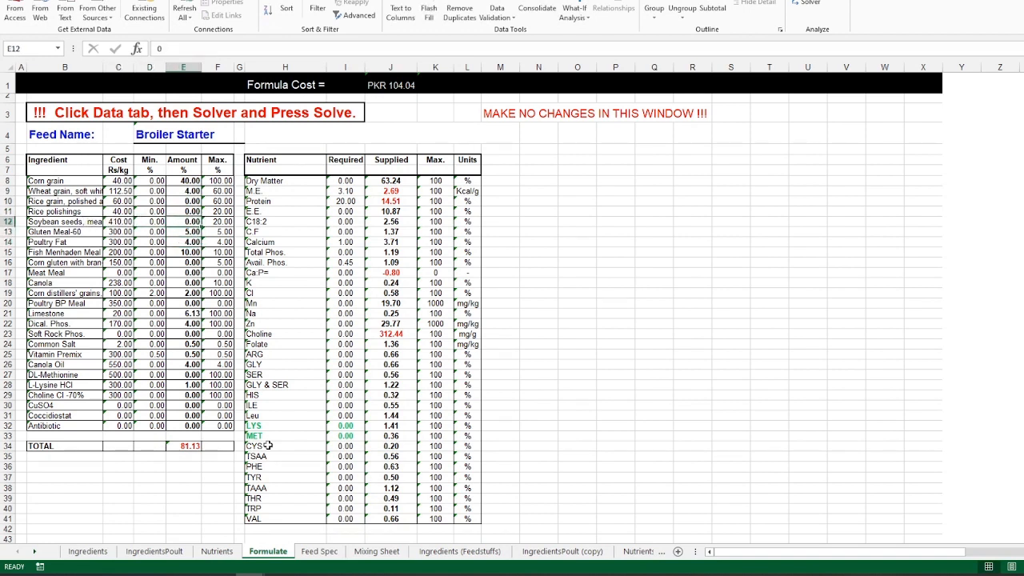
type("50")
key("ctrl+Return")
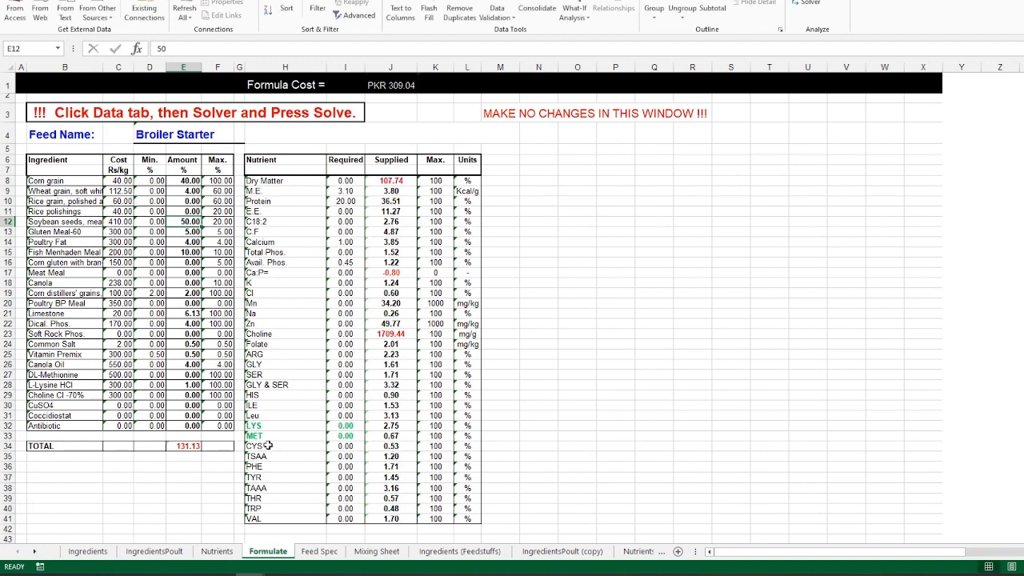
type("15")
key("Return")
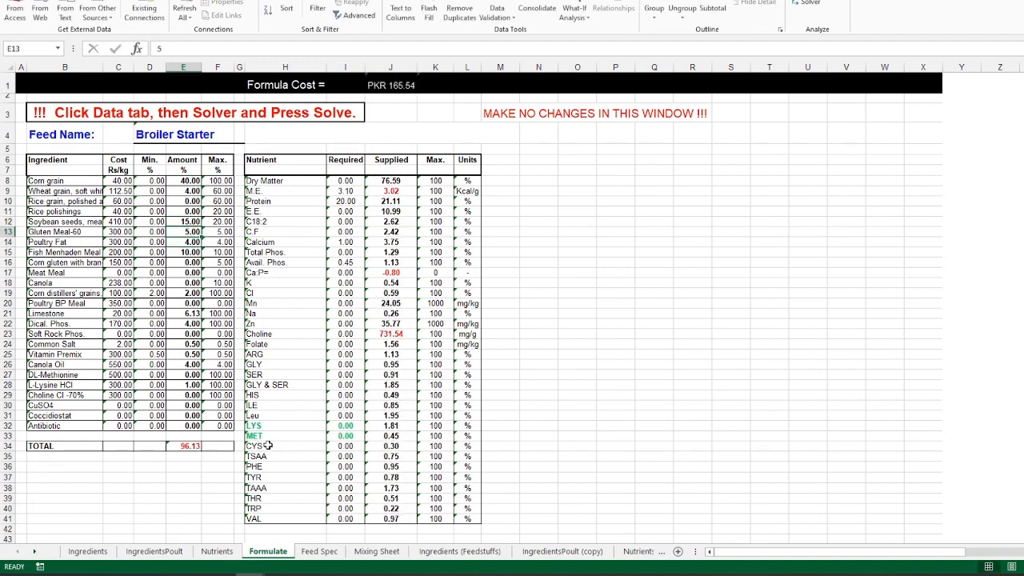
Set the Corn gluten with bran-30 amount to 4 in E16 of the Formulate sheet
key("Down")
key("Down")
key("Down")
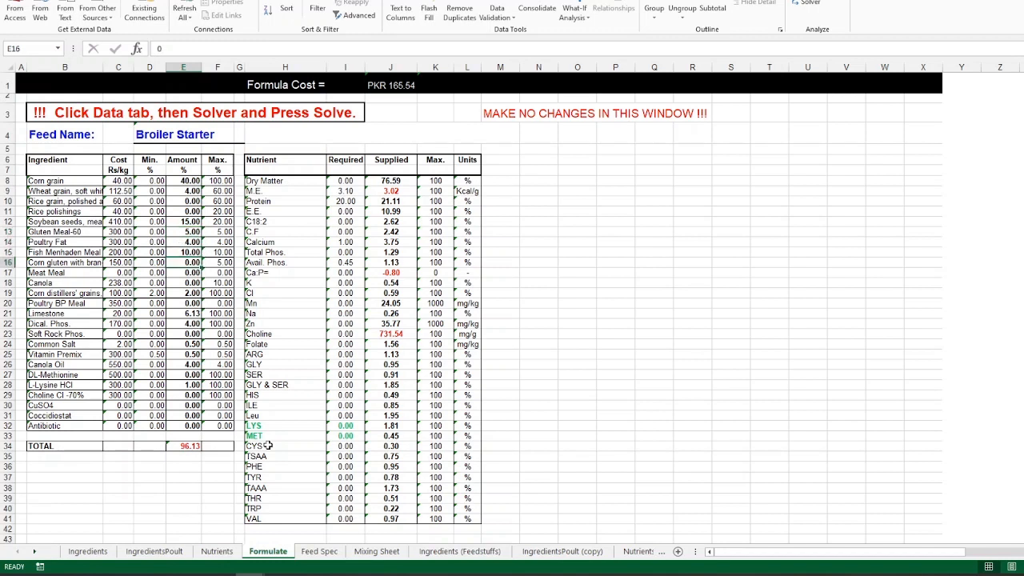
type("4")
key("Up")
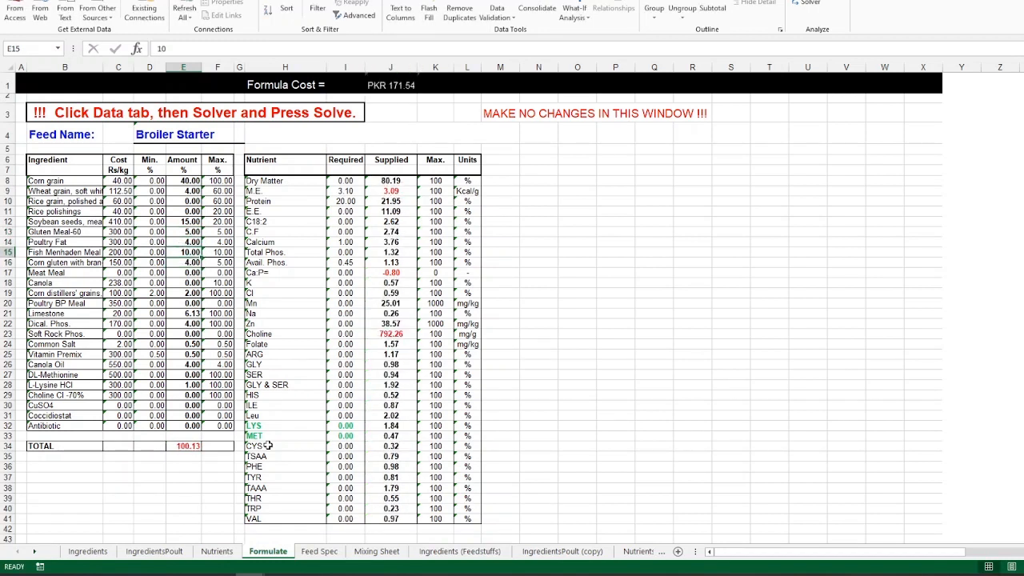
Round the Limestone amount in E21 to 6 to bring the formula total to 100
key("Down")
key("Down")
key("Down")
key("Down")
key("Down")
key("Down")
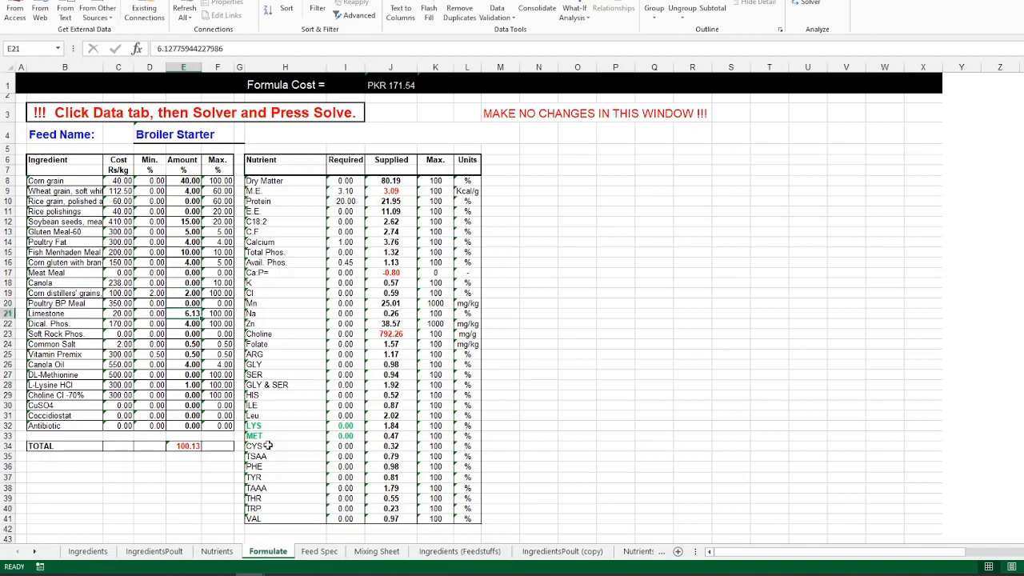
type("6")
key("Up")
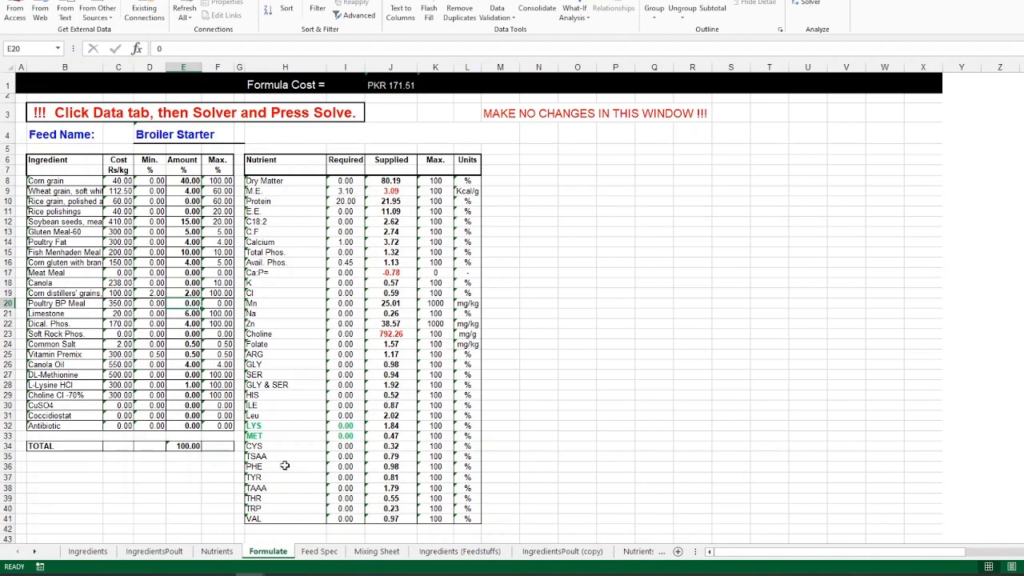
Compare the Feed Spec sheet with the Formulate sheet, and inspect the Corn grain amount in D10 of Feed Spec
left_click(320, 552)
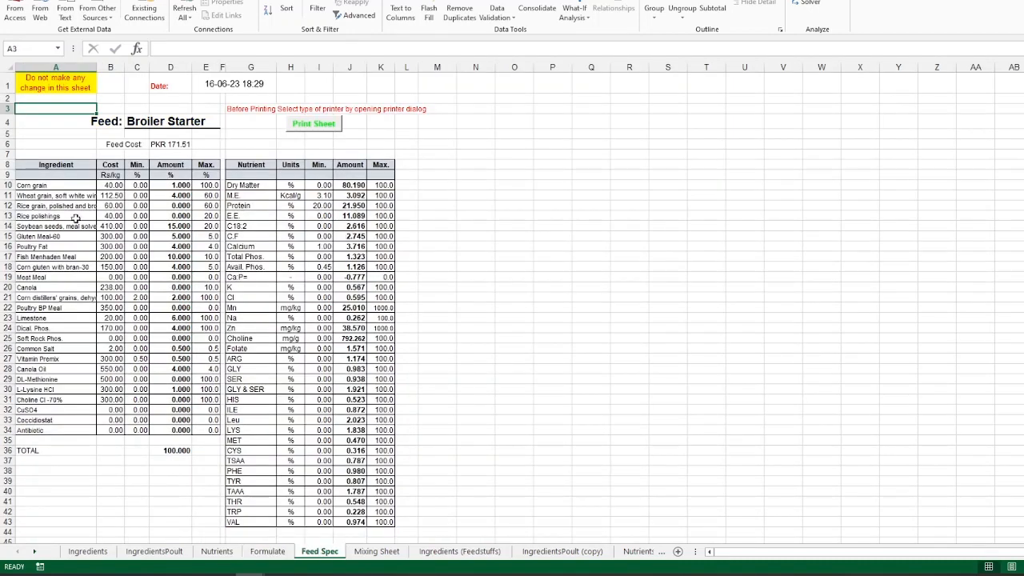
left_click(279, 553)
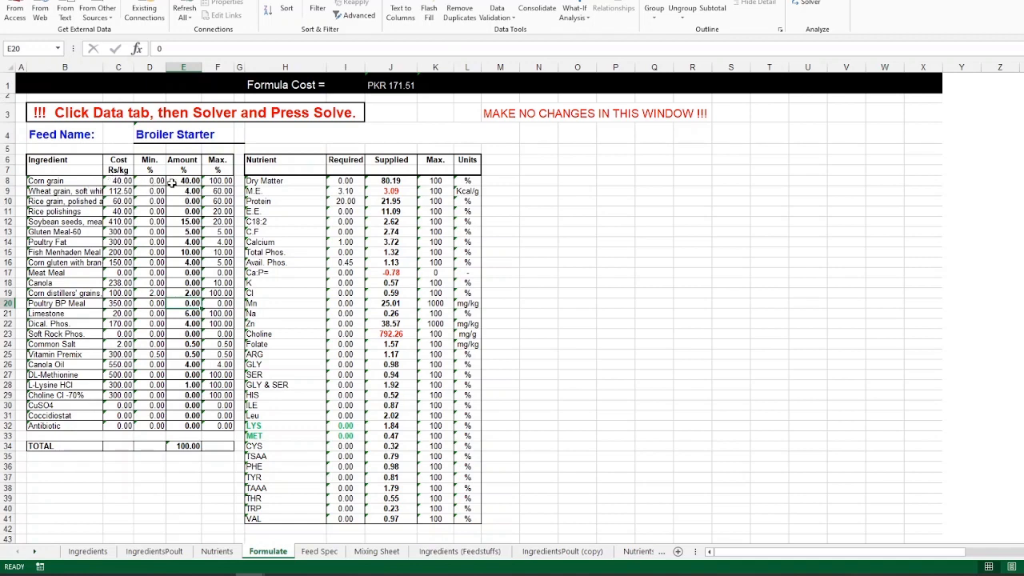
left_click(319, 552)
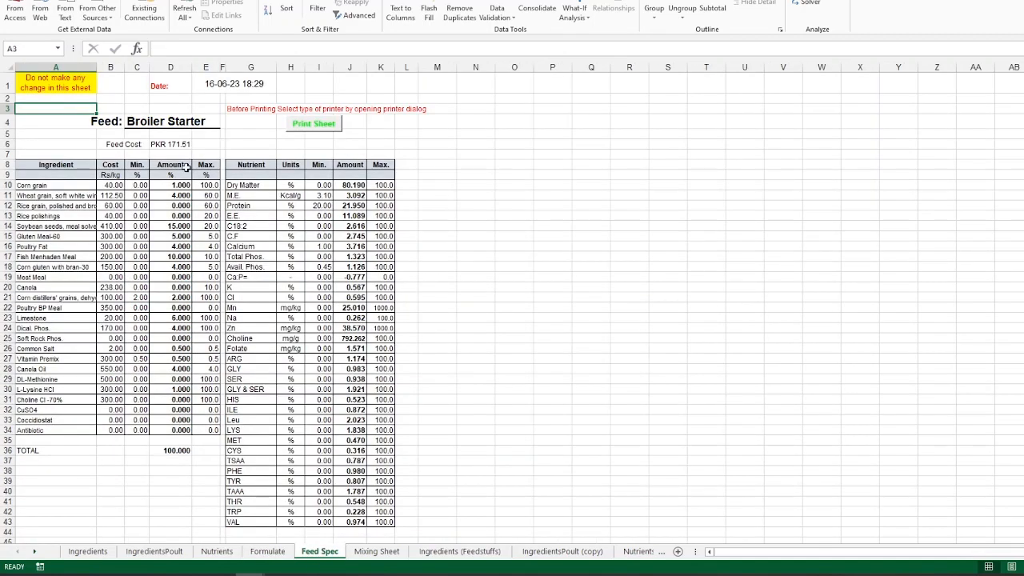
left_click(67, 187)
left_click(164, 184)
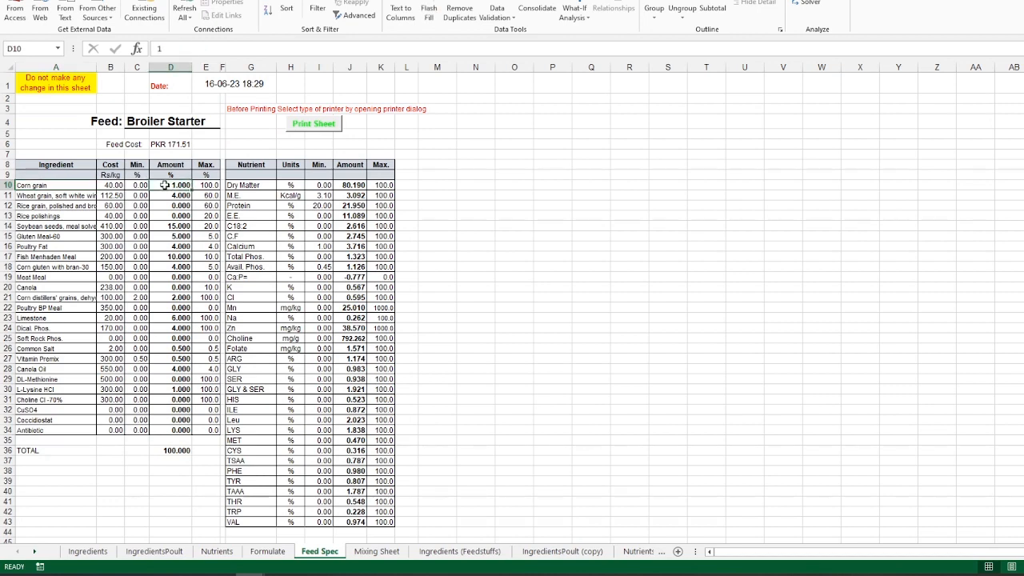
Inspect neighbouring amount formulas in Feed Spec and copy the D11 formula into the Corn grain amount in D10
left_click(164, 196)
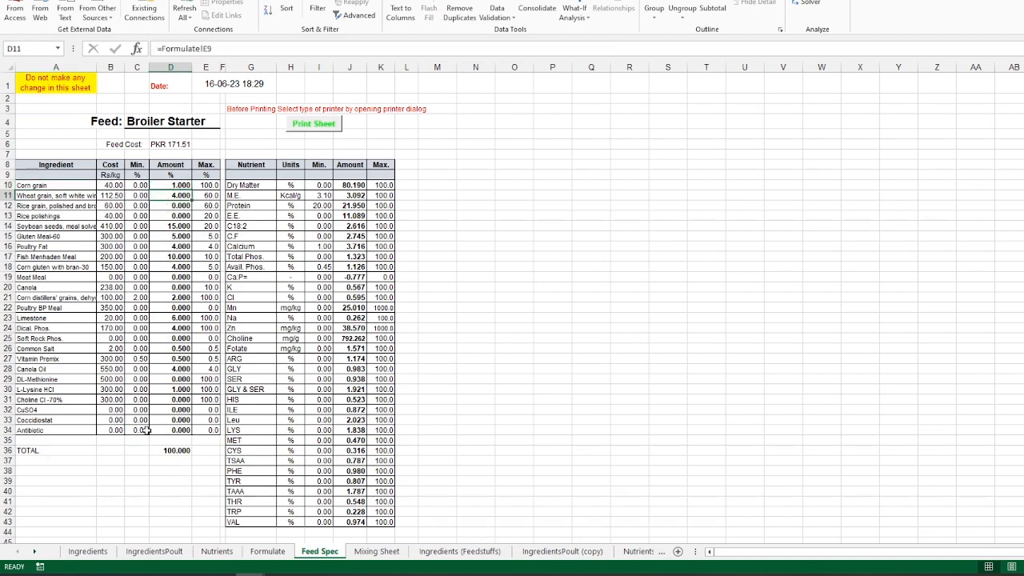
left_click(173, 286)
left_click(174, 216)
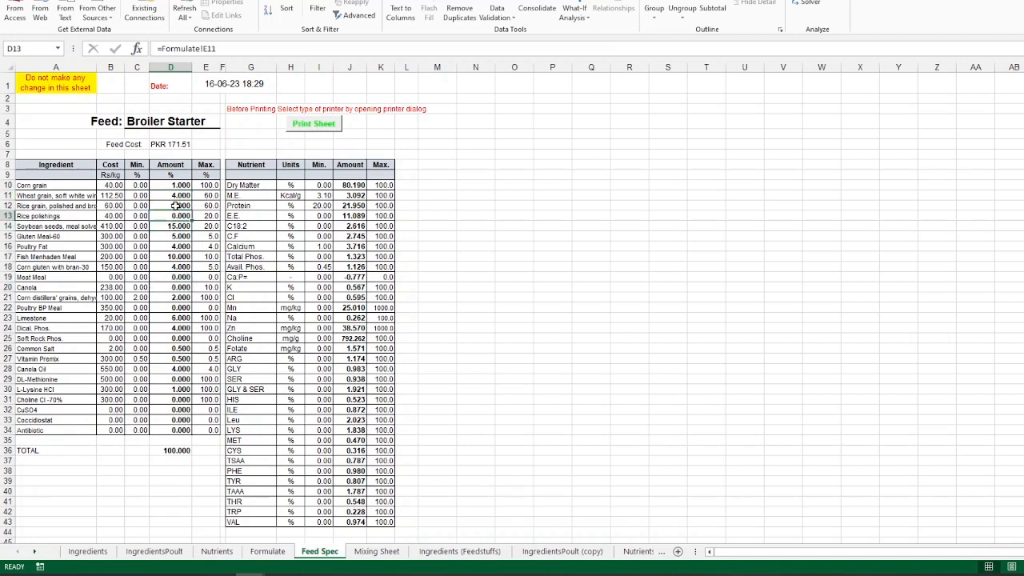
left_click(181, 187)
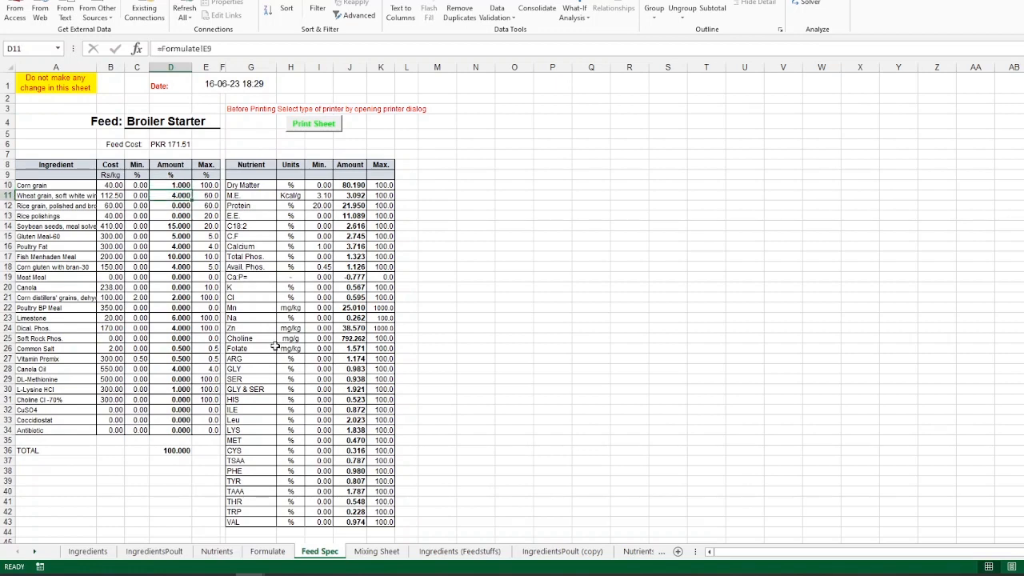
key("ctrl+c")
key("Up")
key("ctrl+v")
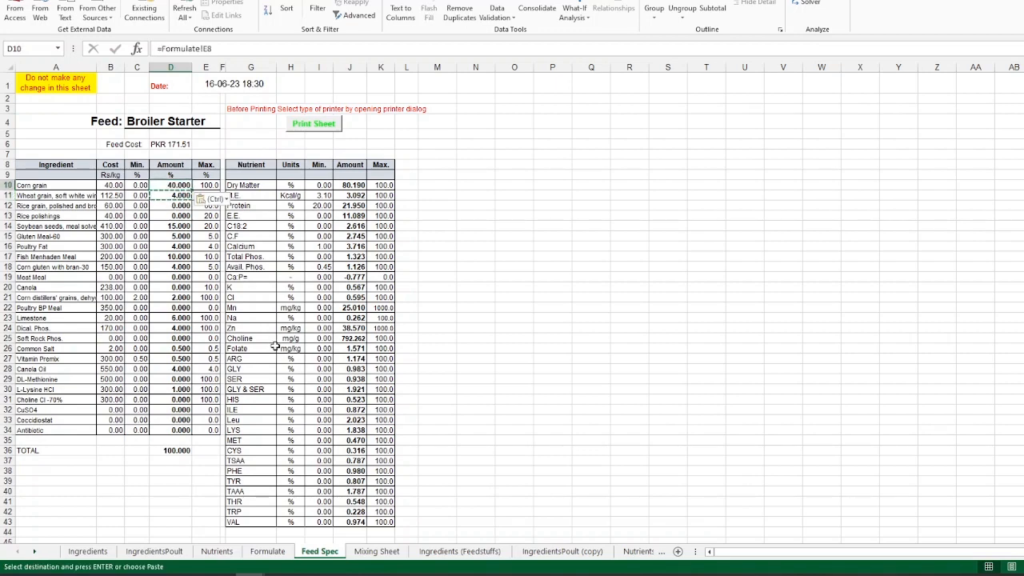
Check the Formulate links in the Feed Spec ingredient amounts, from Corn grain in D10 down to the total in D36
key("Up")
key("Down")
key("Down")
key("Up")
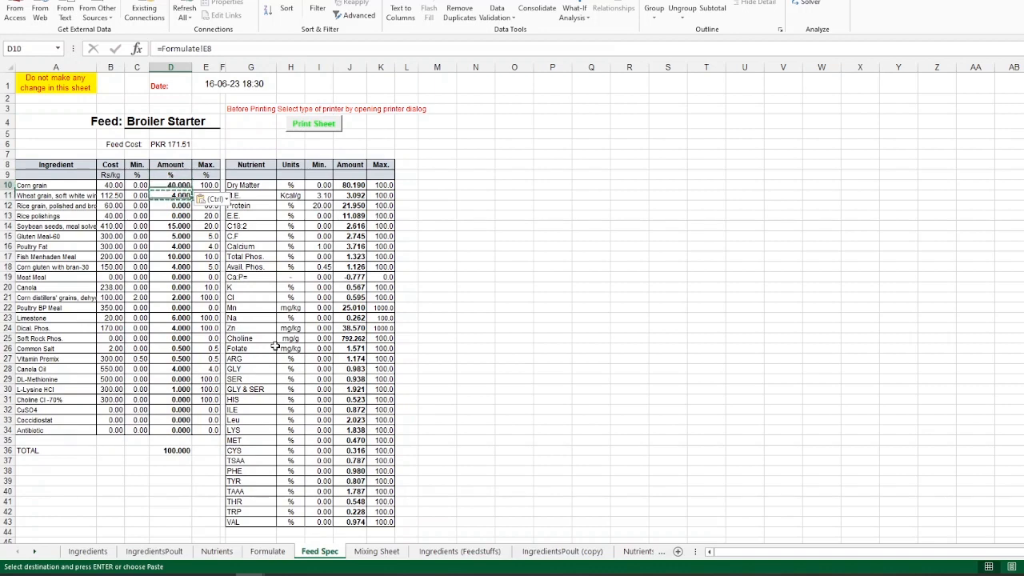
key("Down")
key("Down")
key("Down")
key("Down")
key("Down")
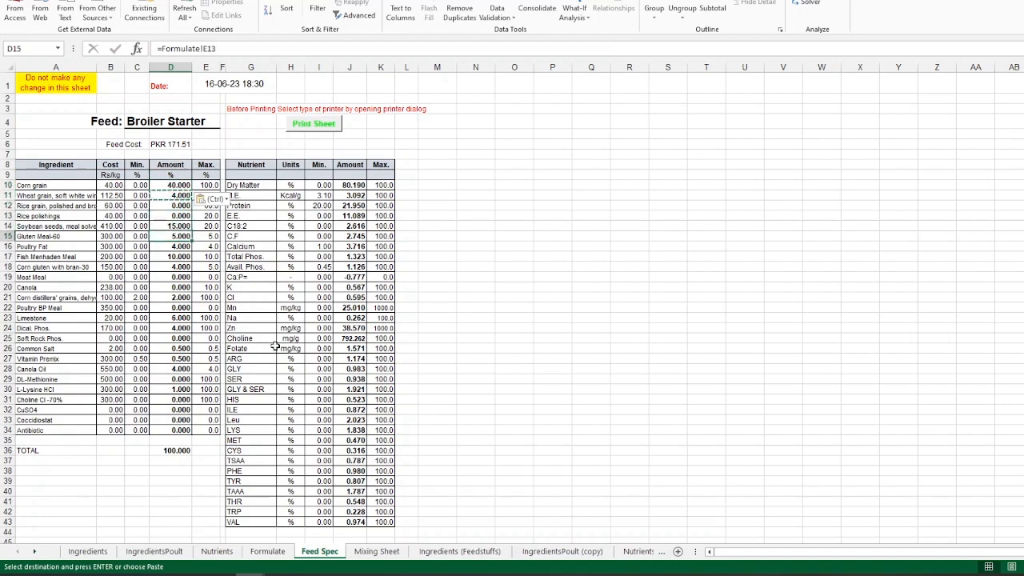
key("Up")
key("Up")
key("Up")
key("Up")
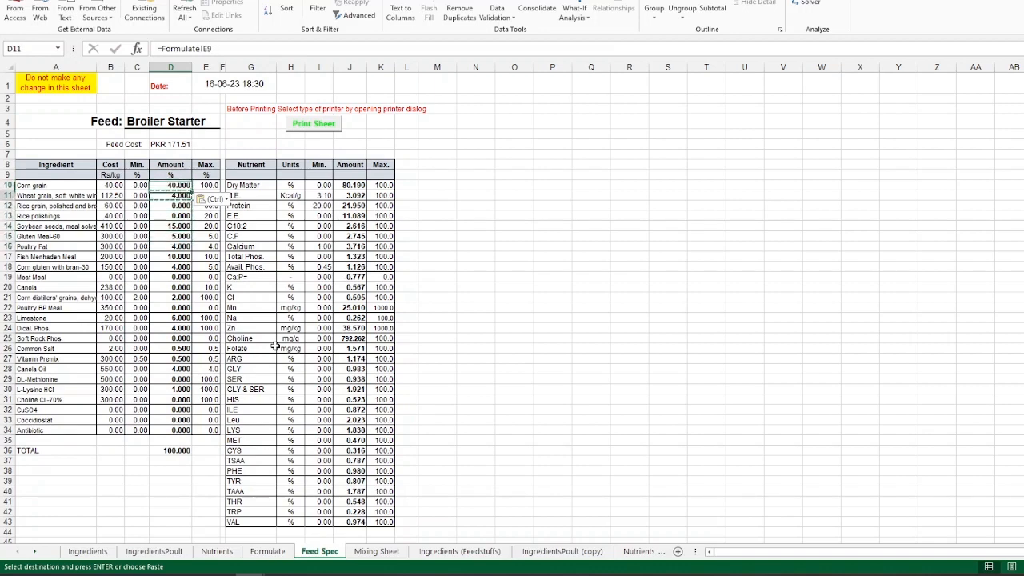
key("Down")
key("Down")
key("Down")
key("Down")
key("Down")
key("Down")
key("Down")
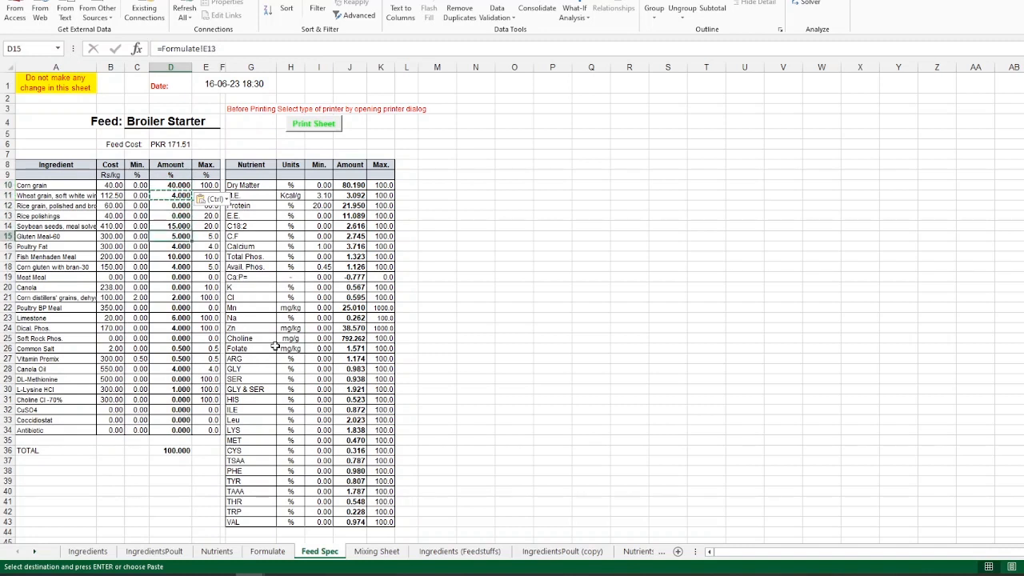
key("Down")
key("Down")
key("Down")
key("Down")
key("Down")
key("Down")
key("Down")
key("Down")
key("Down")
key("Down")
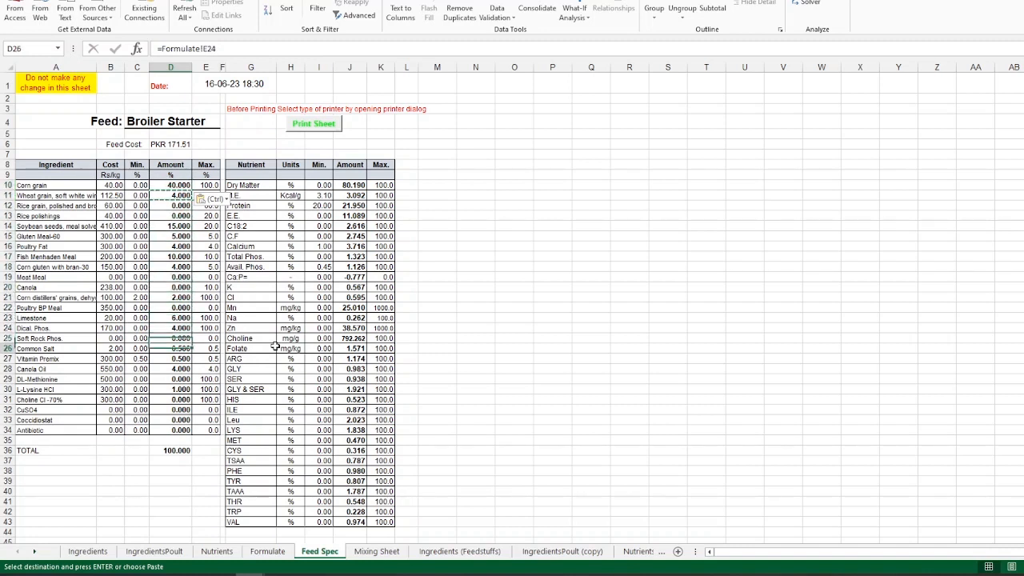
key("Down")
key("Down")
key("Down")
key("Down")
key("Down")
key("Down")
key("Down")
key("Down")
key("Down")
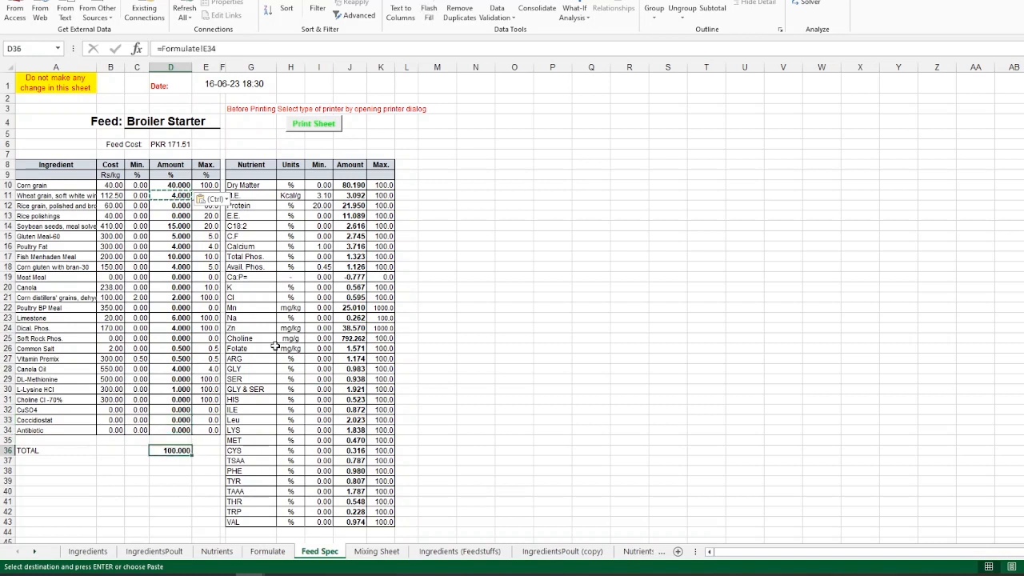
Examine the Formulate links in the first nutrient minimum cells of column I, down to I13
left_click(319, 185)
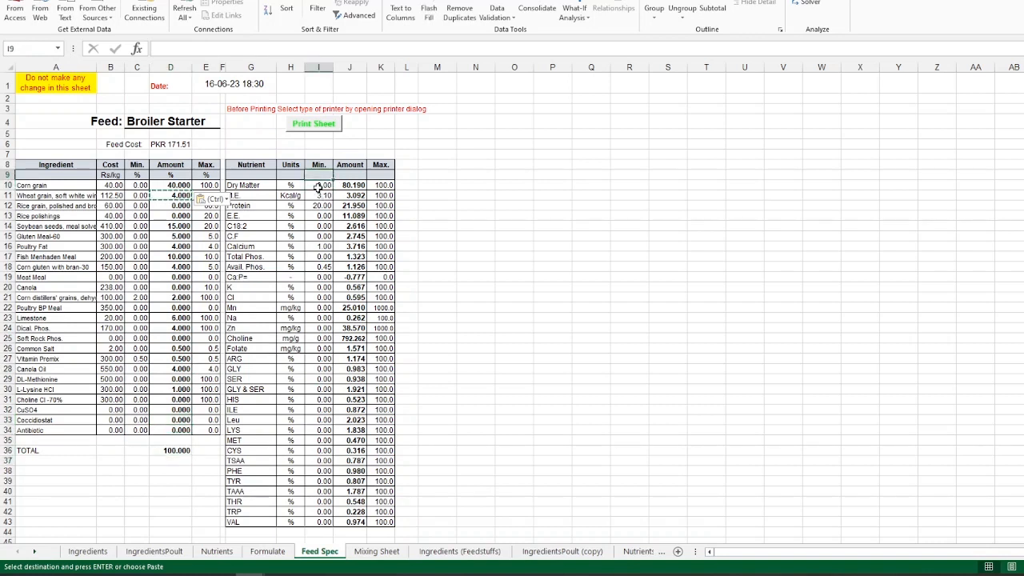
key("Down")
key("Down")
key("Down")
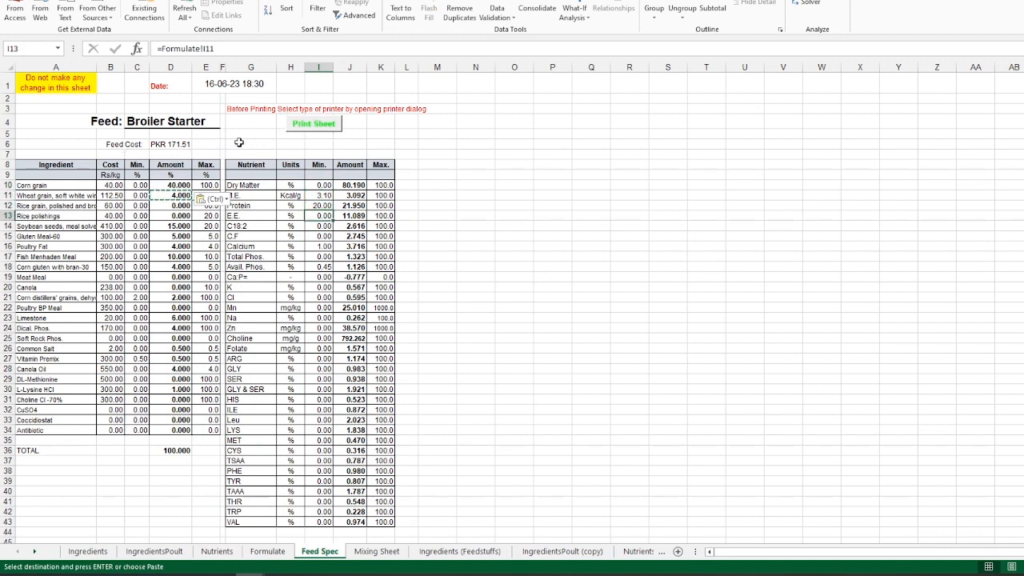
Run the Print Sheet macro for the Broiler Starter feed specification and save the workbook
left_click(323, 125)
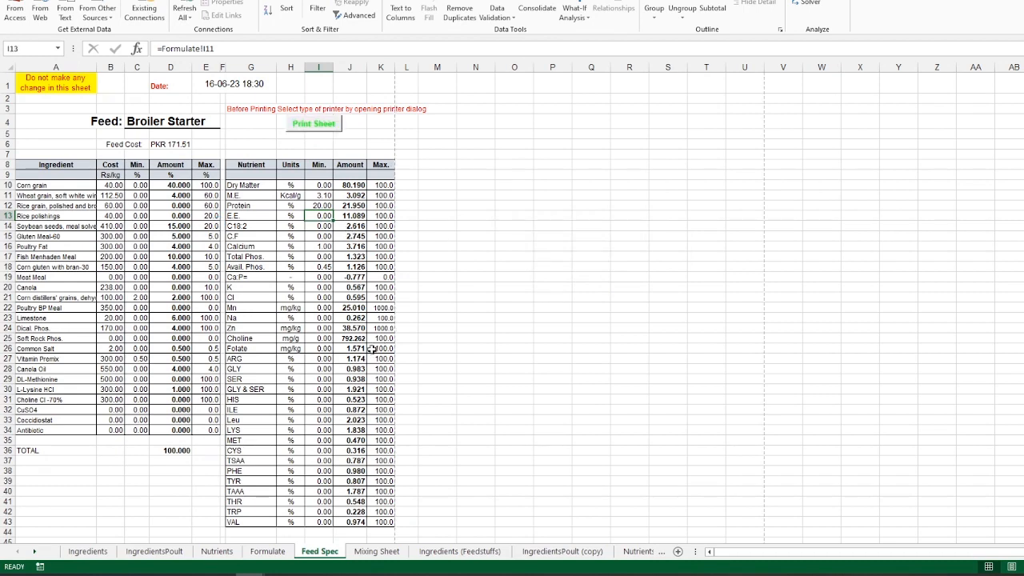
scroll(373, 350, "up", 1)
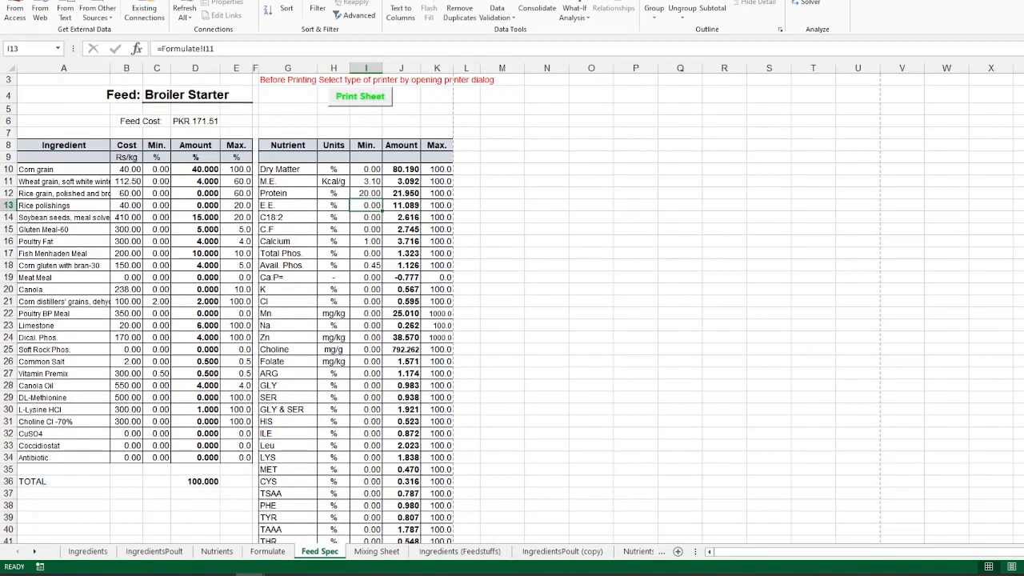
key("ctrl+s")
scroll(388, 161, "up", 1)
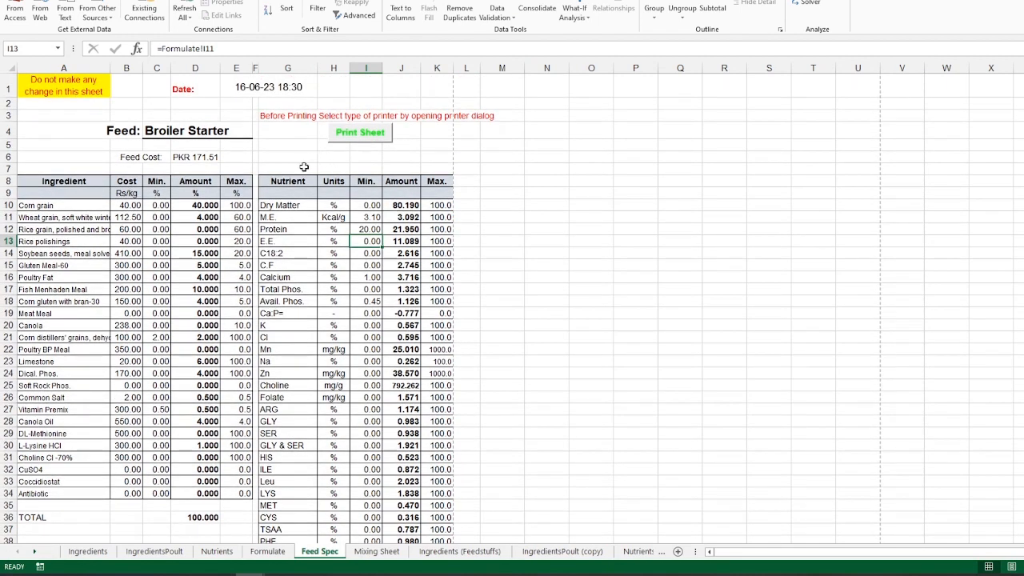
Choose Adobe PDF as the printer in the Feed Spec print preview and return to the sheet without printing
left_click(16, 1)
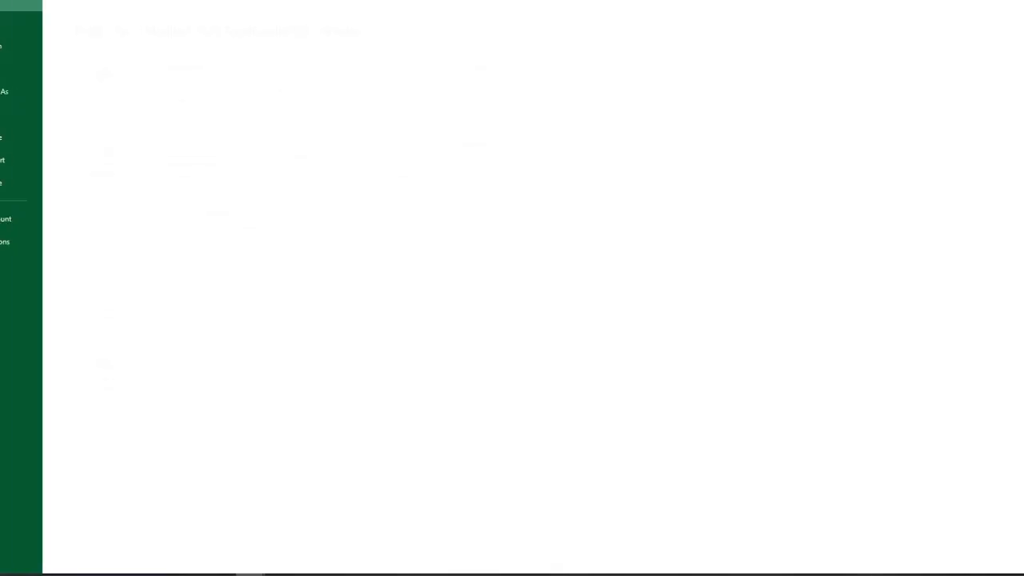
left_click(24, 114)
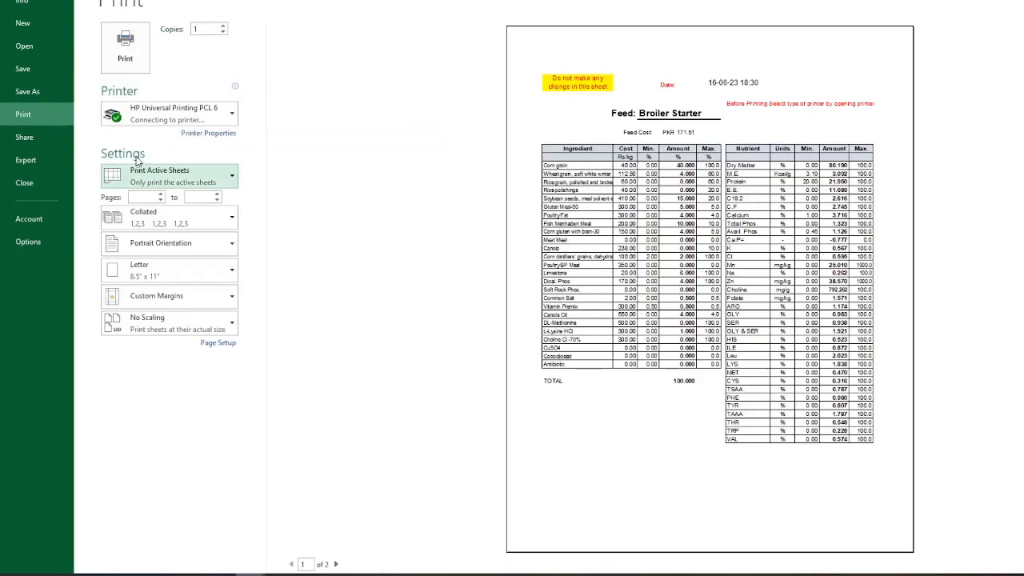
left_click(158, 104)
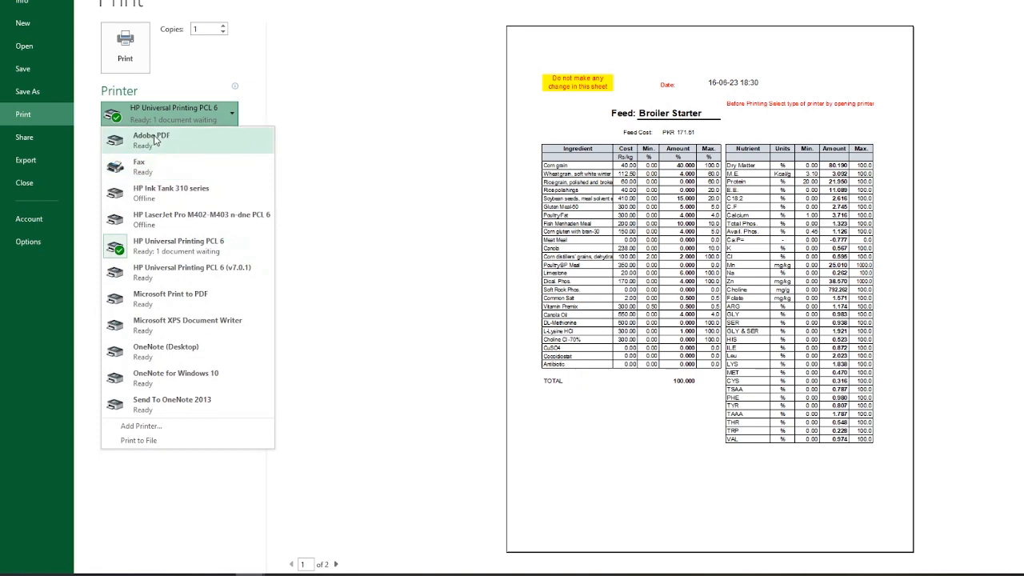
left_click(156, 141)
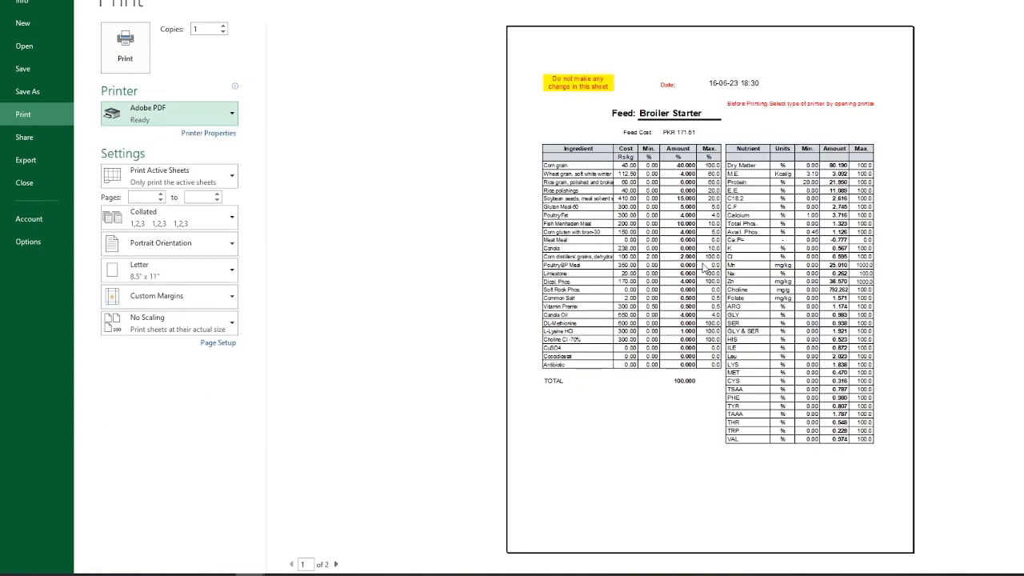
key("Escape")
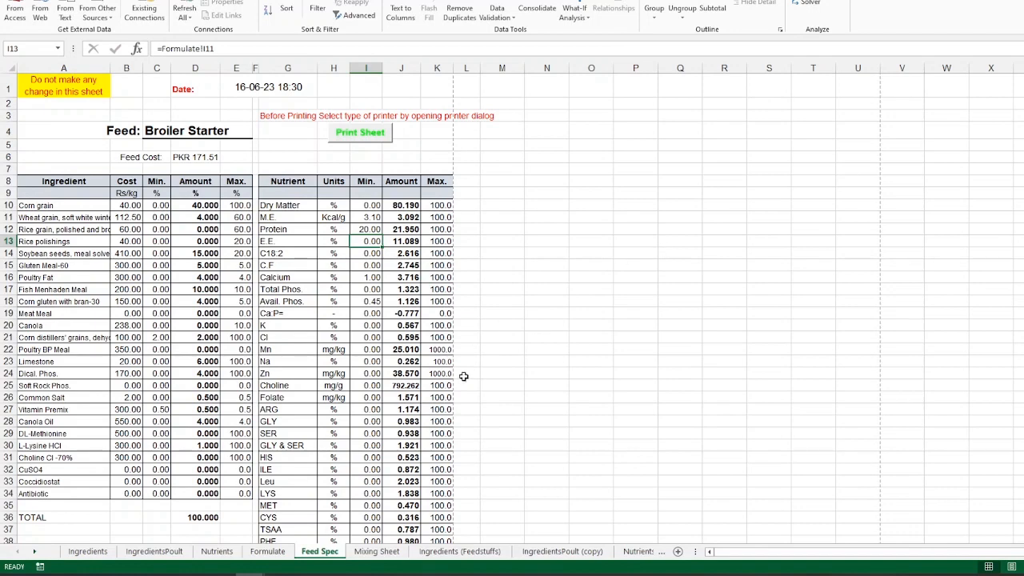
Make the 1000 kg Broiler Starter mix on the Mixing Sheet and review the updated ingredient list
left_click(354, 556)
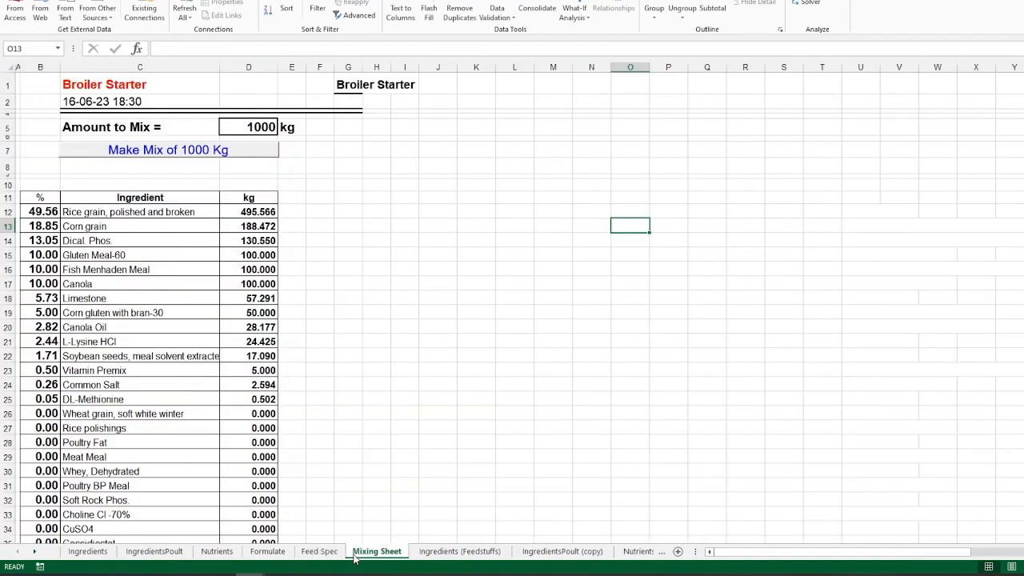
left_click(172, 150)
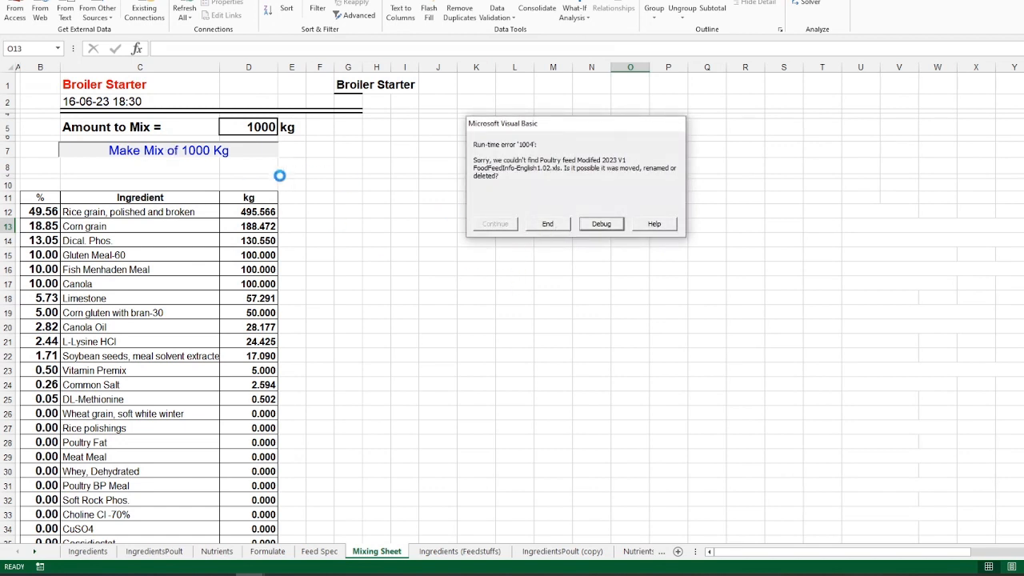
left_click(548, 224)
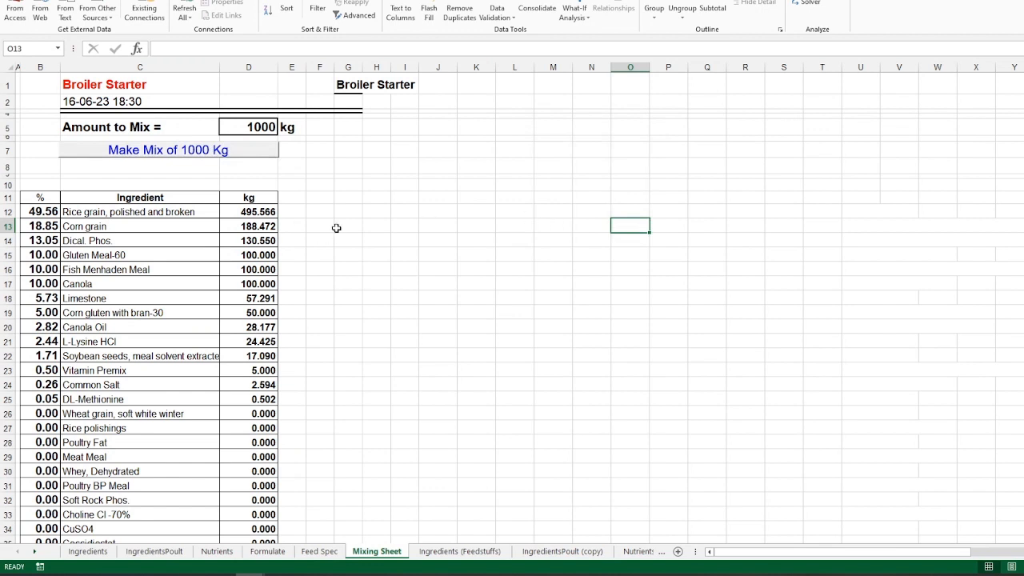
left_click(183, 152)
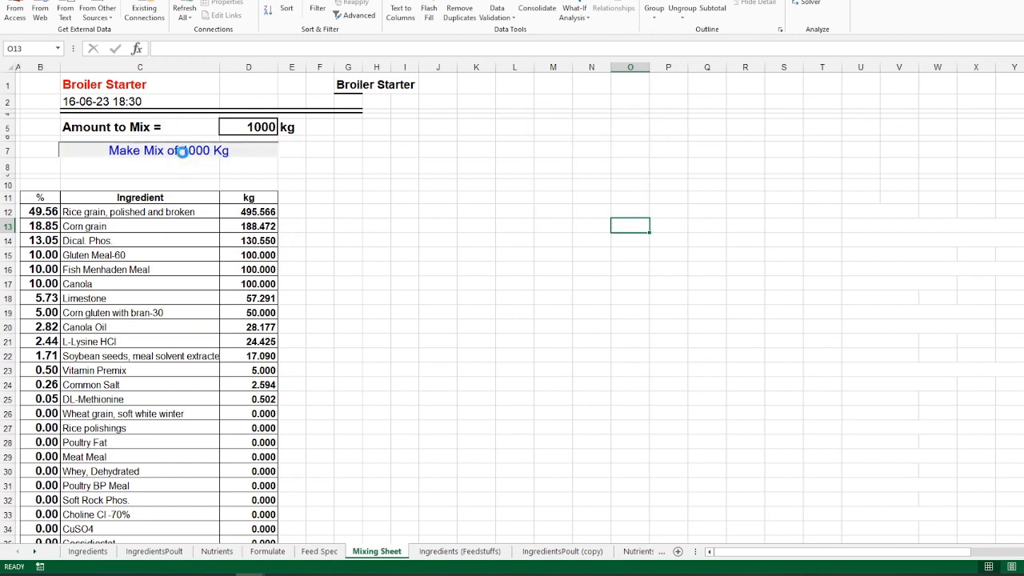
left_click(556, 231)
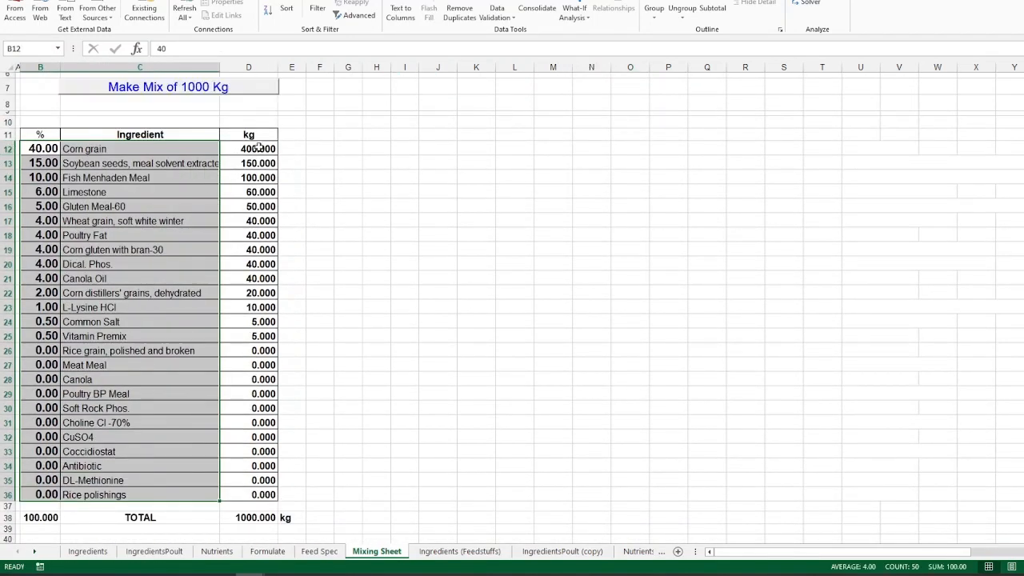
scroll(248, 304, "up", 2)
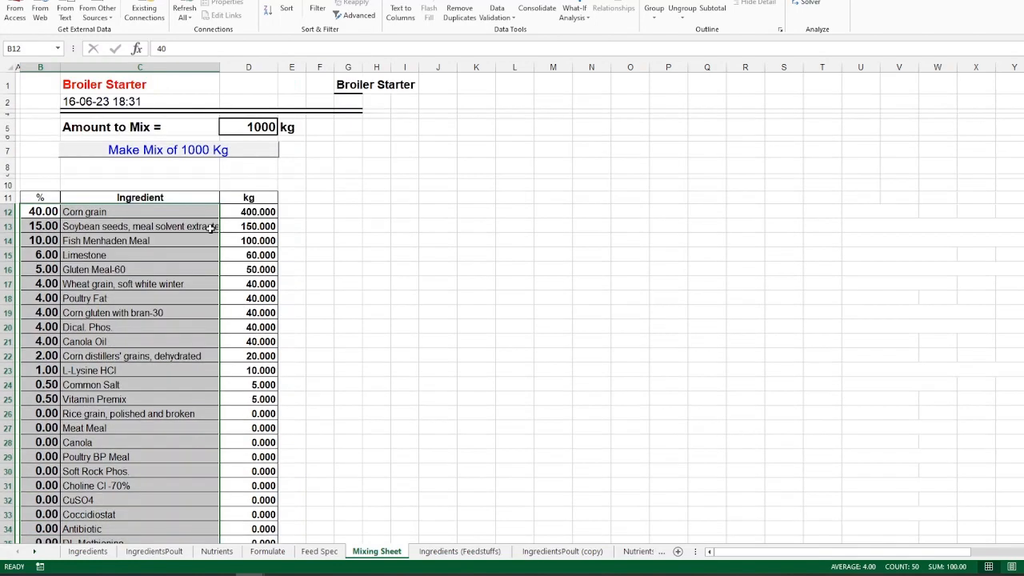
Enter the note "of press ctrl+m" in C8, below Make Mix of 1000 Kg on the Mixing Sheet
left_click(158, 168)
type("of press")
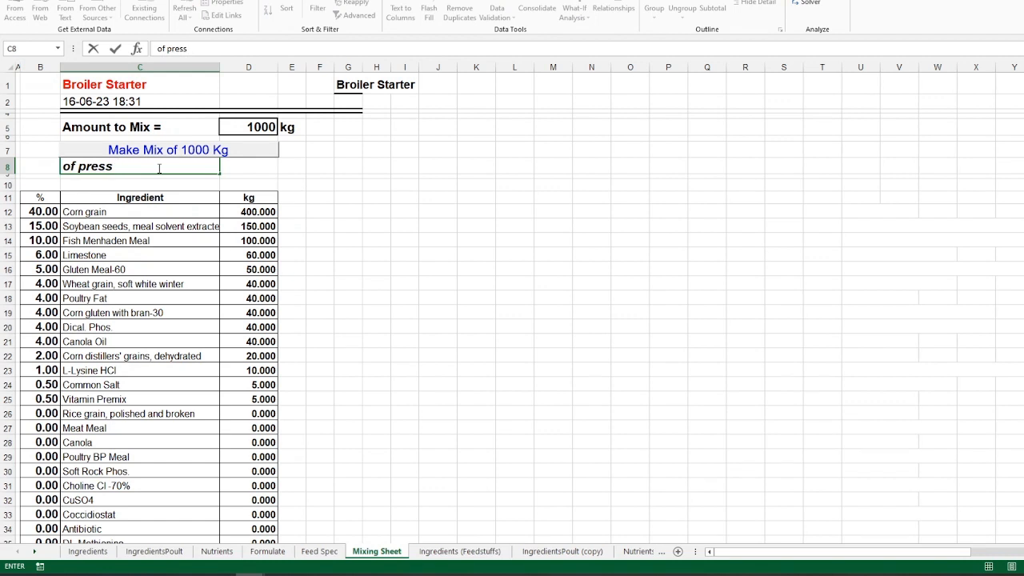
type(" Ctrl+M")
key("BackSpace")
type("m")
key("ctrl+Return")
key("Return")
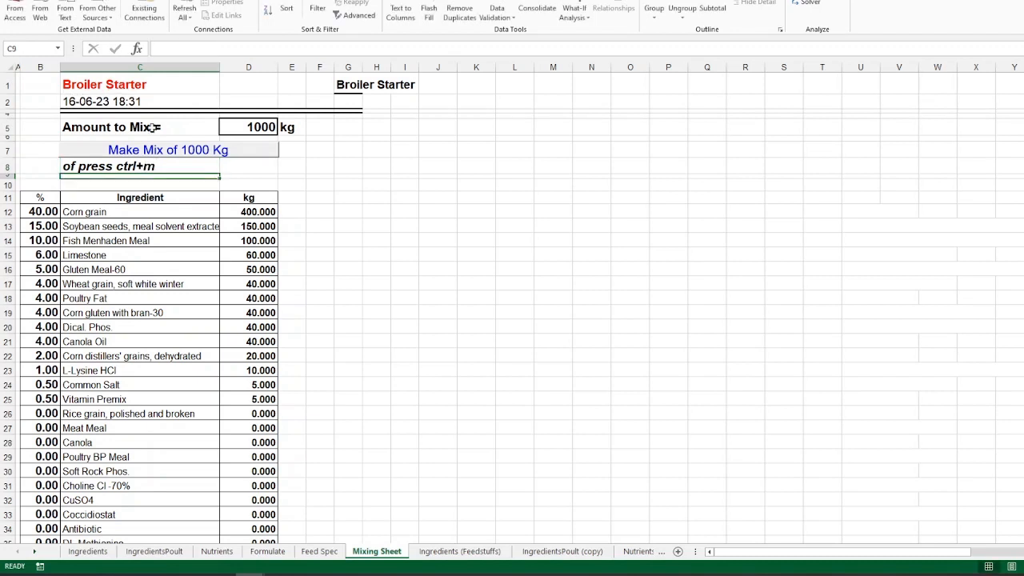
Try to rebuild the mix with the sheet's Make Mix of 1000 Kg control, and end the macro
left_click(170, 159)
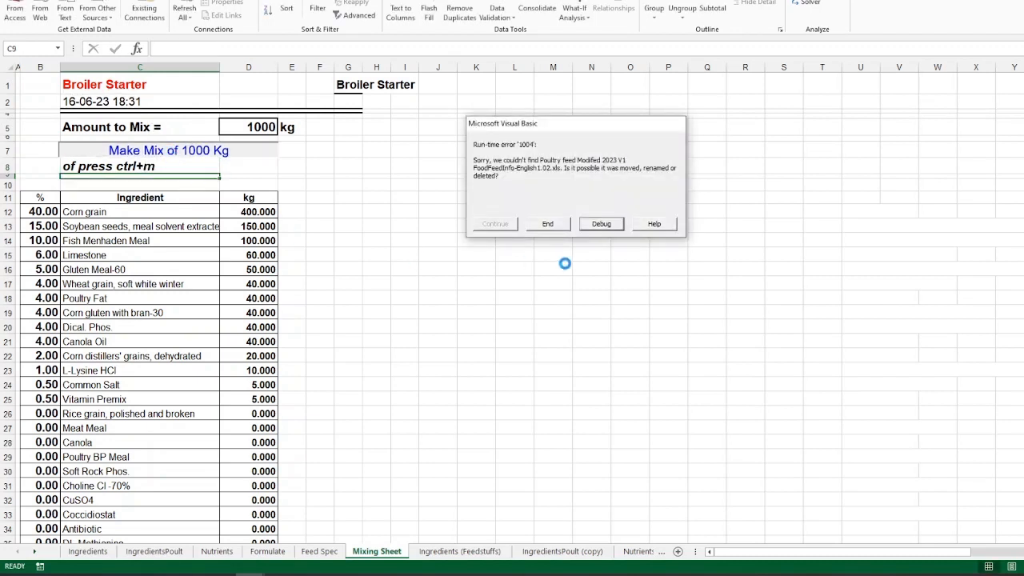
left_click(549, 226)
left_click(405, 296)
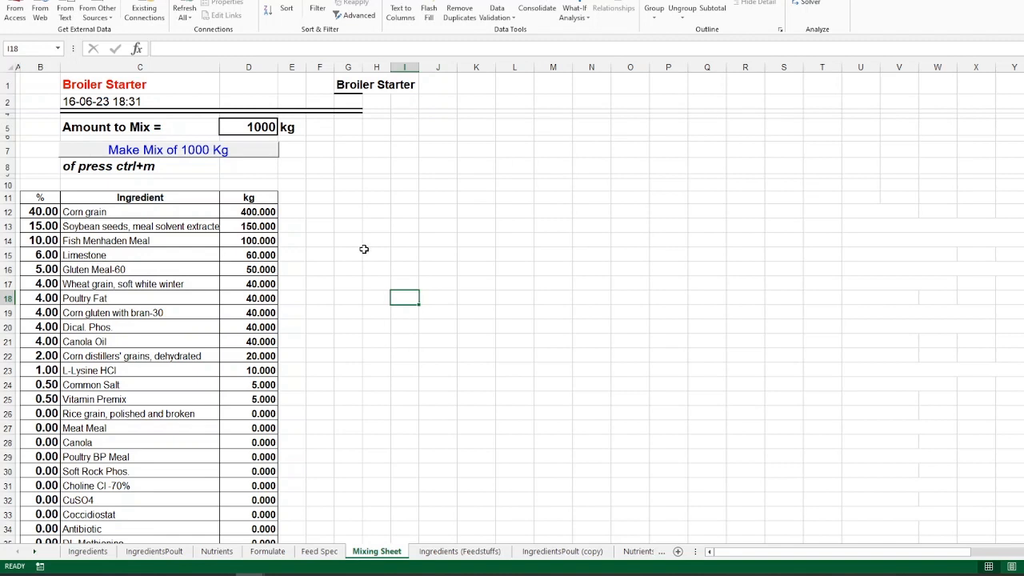
Fill the shortcut note in C8 with the standard light blue colour and centre its text
left_click(126, 169)
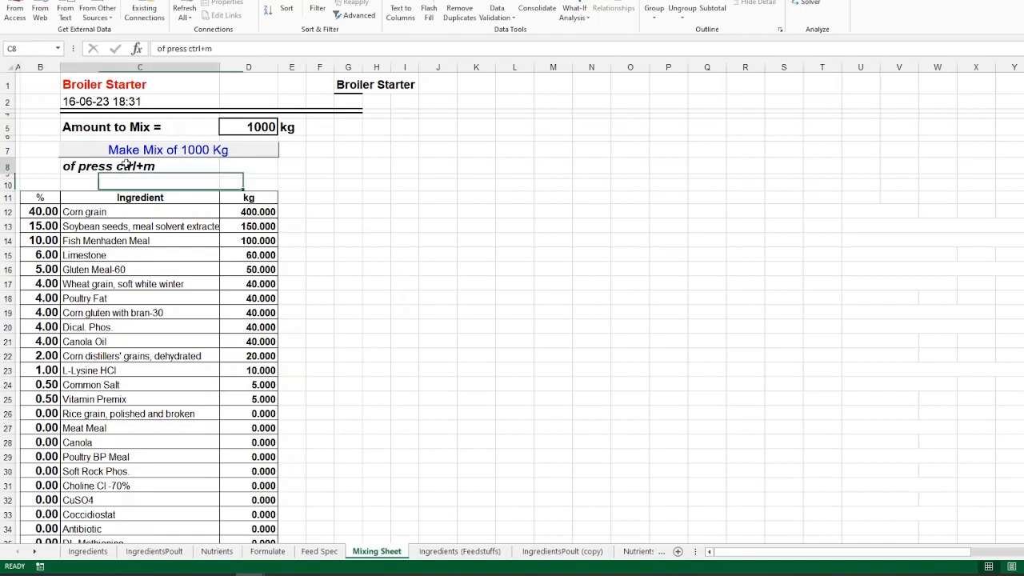
left_click(61, 2)
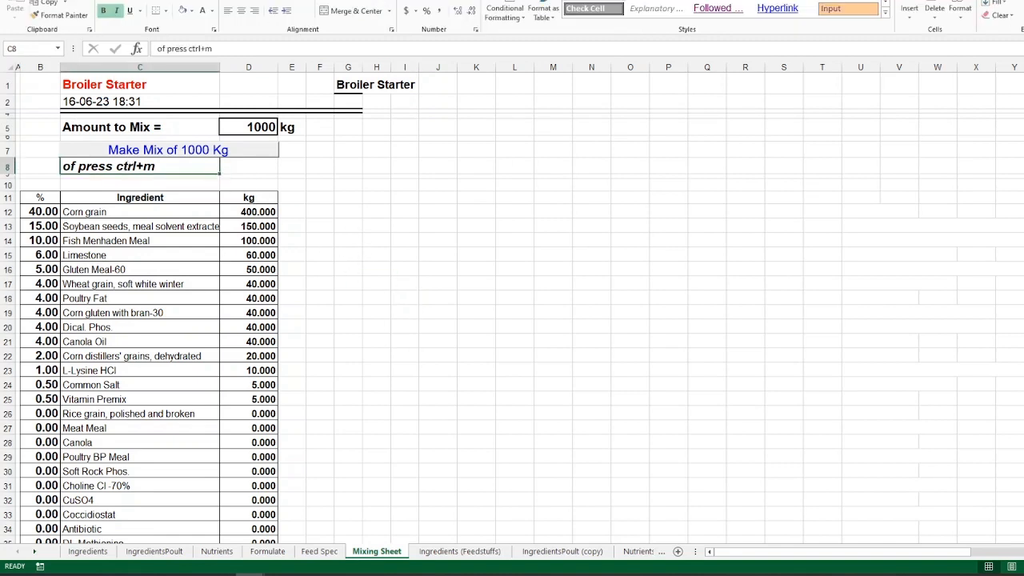
left_click(191, 11)
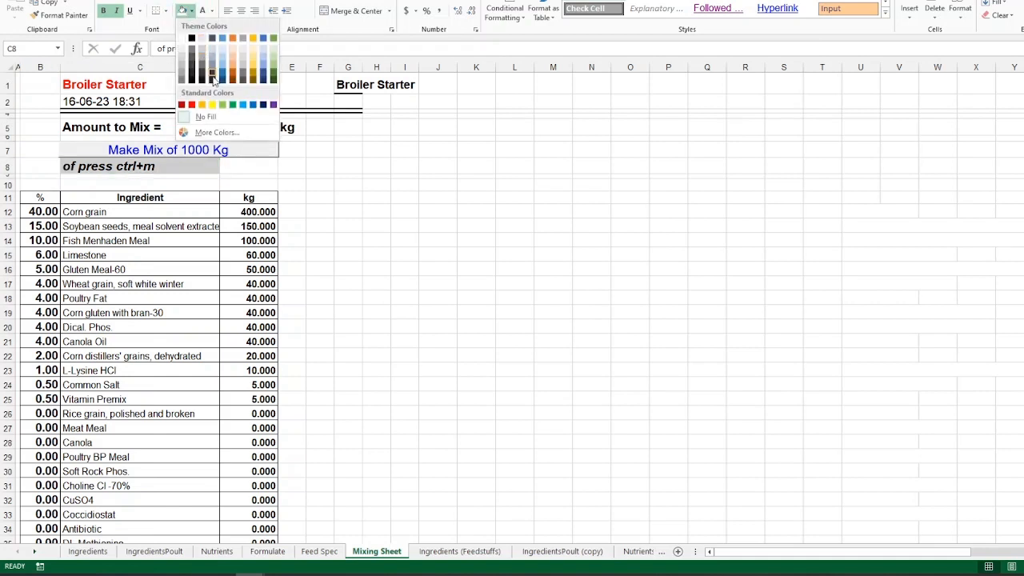
left_click(245, 106)
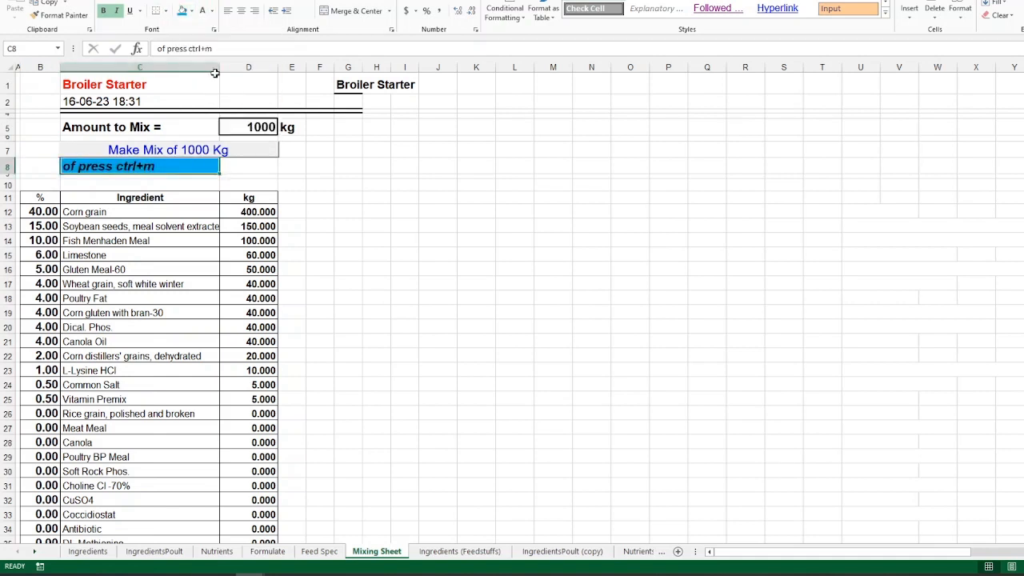
left_click(241, 10)
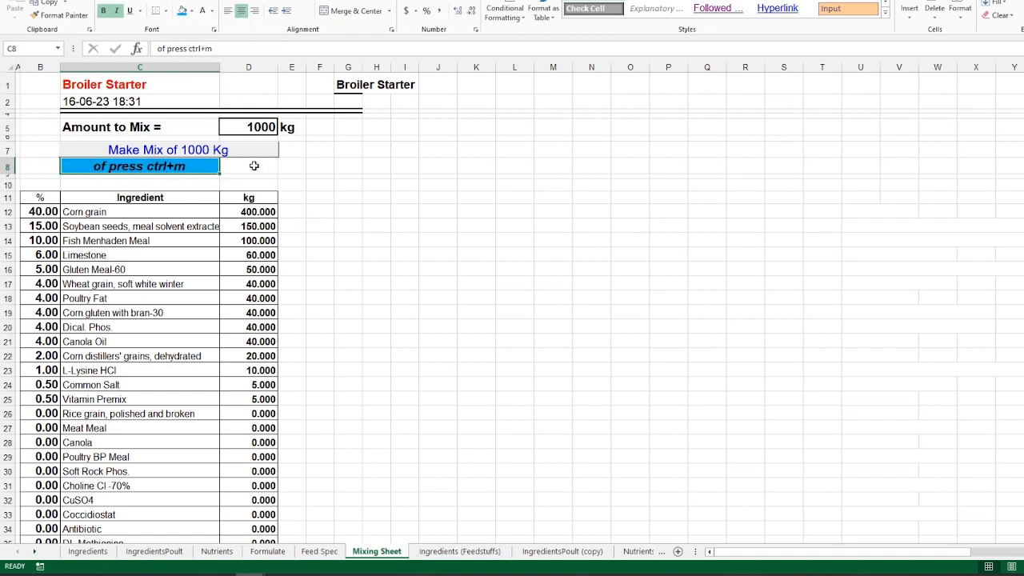
Review the ingredient percentages and kilogram amounts on the Mixing Sheet, from Corn grain down to the TOTAL row
left_click(239, 170)
left_click(299, 215)
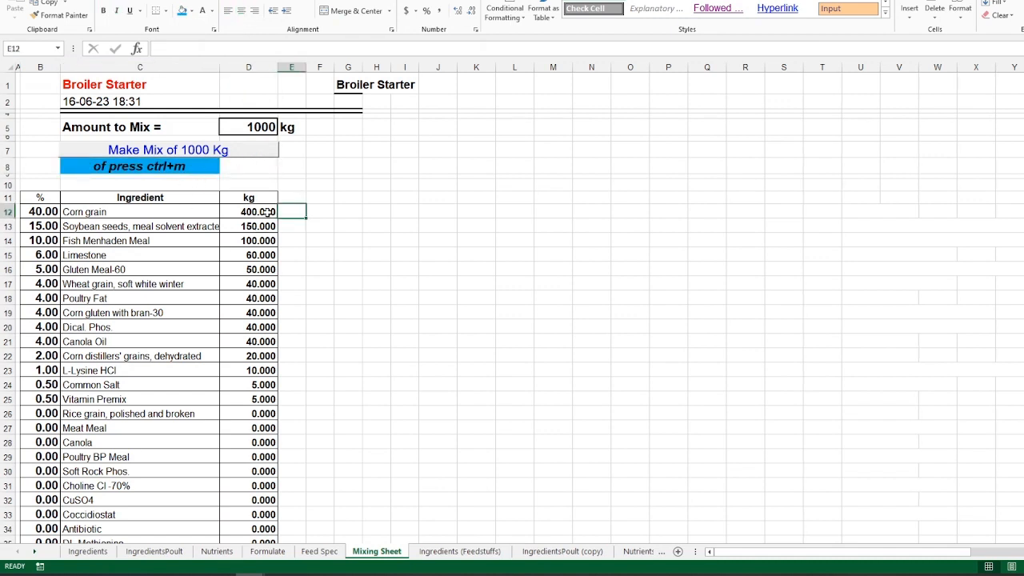
scroll(188, 254, "down", 2)
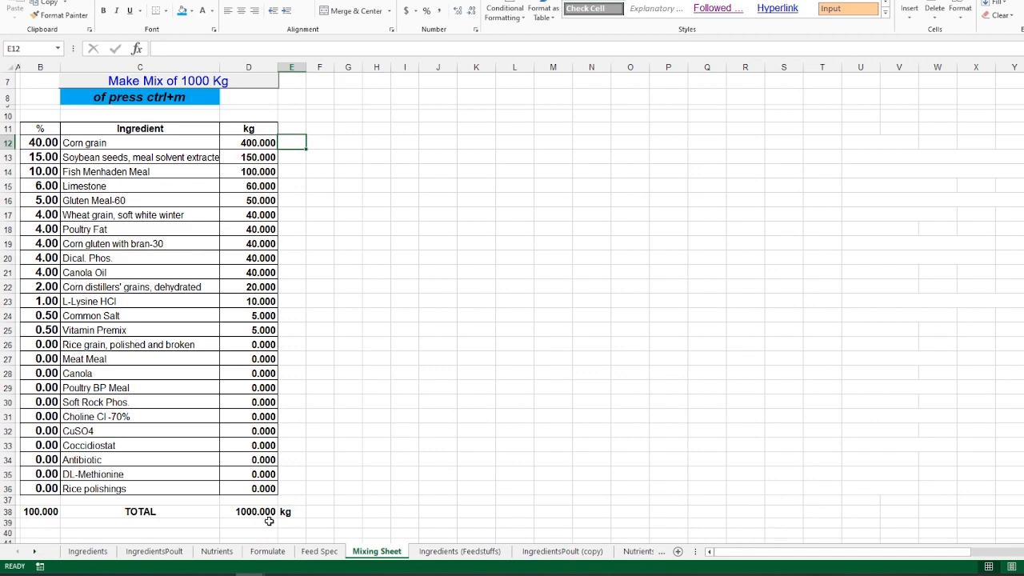
scroll(192, 436, "up", 2)
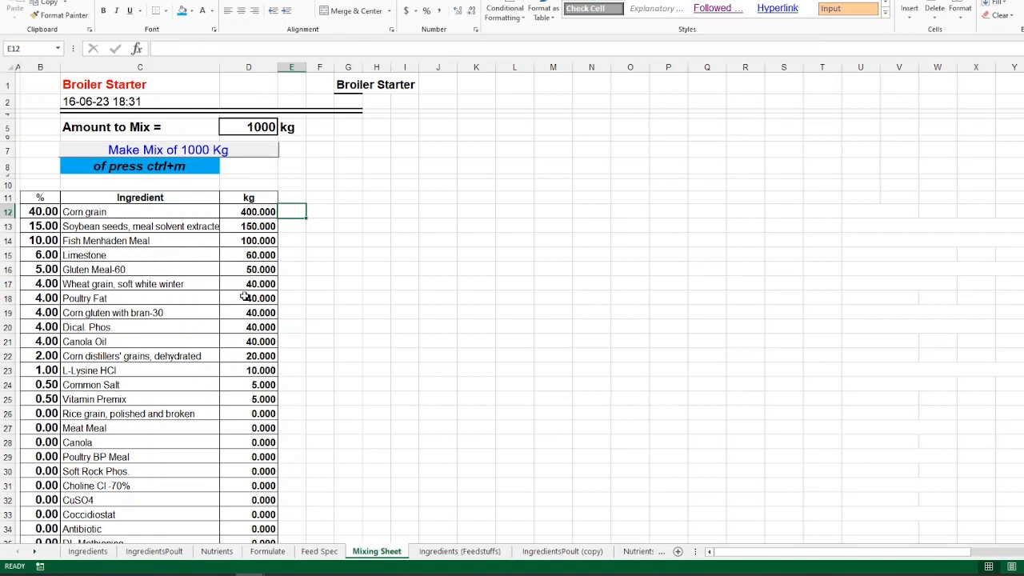
scroll(240, 347, "down", 1)
scroll(240, 347, "up", 1)
View the Ingredients (Feedstuffs), IngredientsPoult (copy) and Nutrients (copy) reference sheets, and return to the Ingredients sheet
left_click(439, 554)
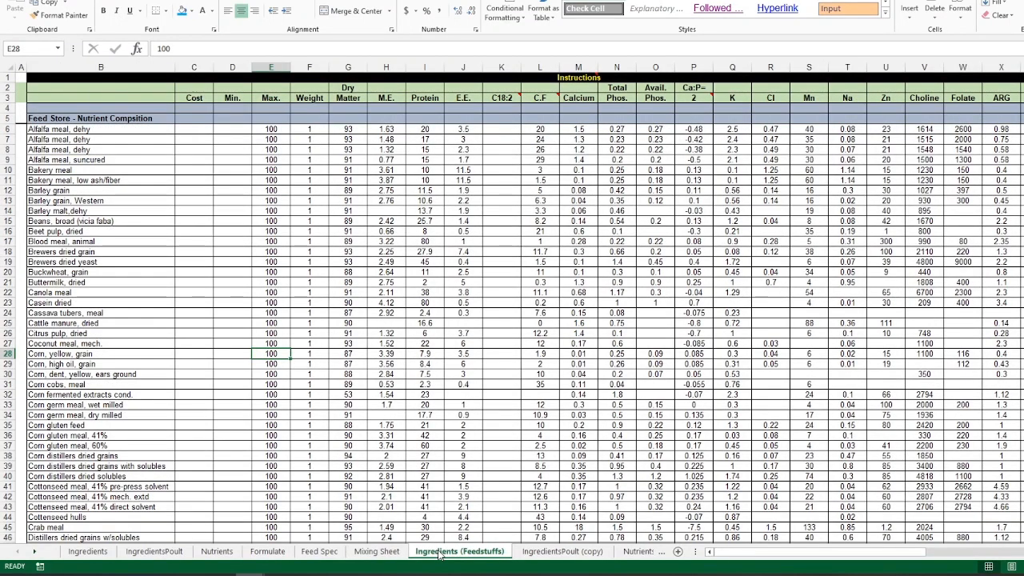
left_click(546, 554)
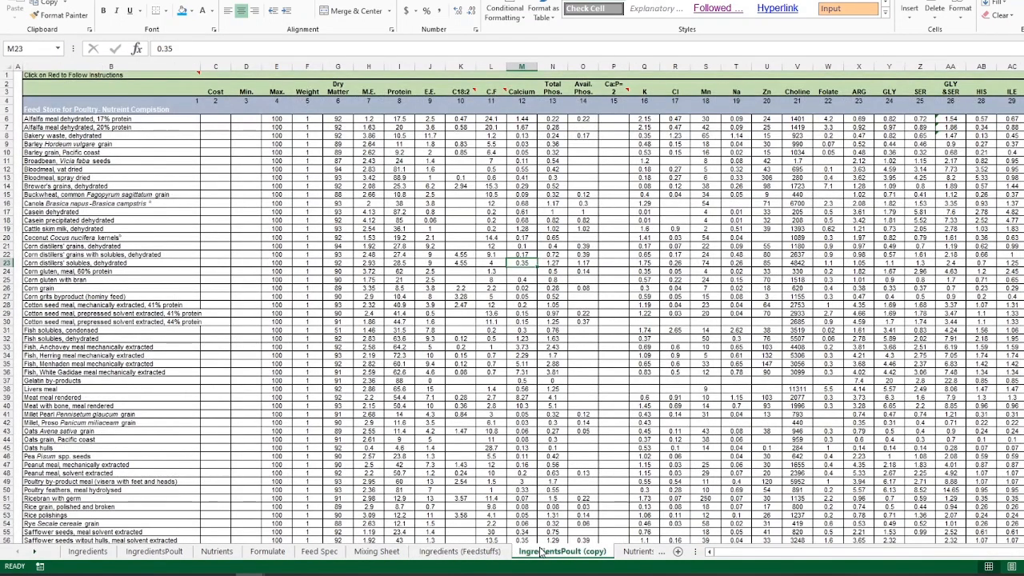
left_click(636, 553)
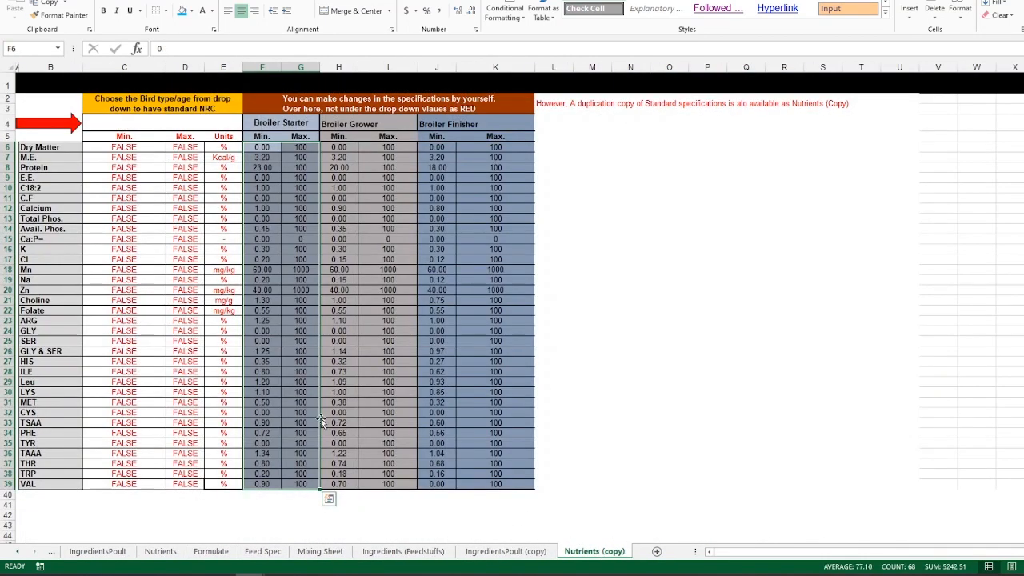
left_click(18, 553)
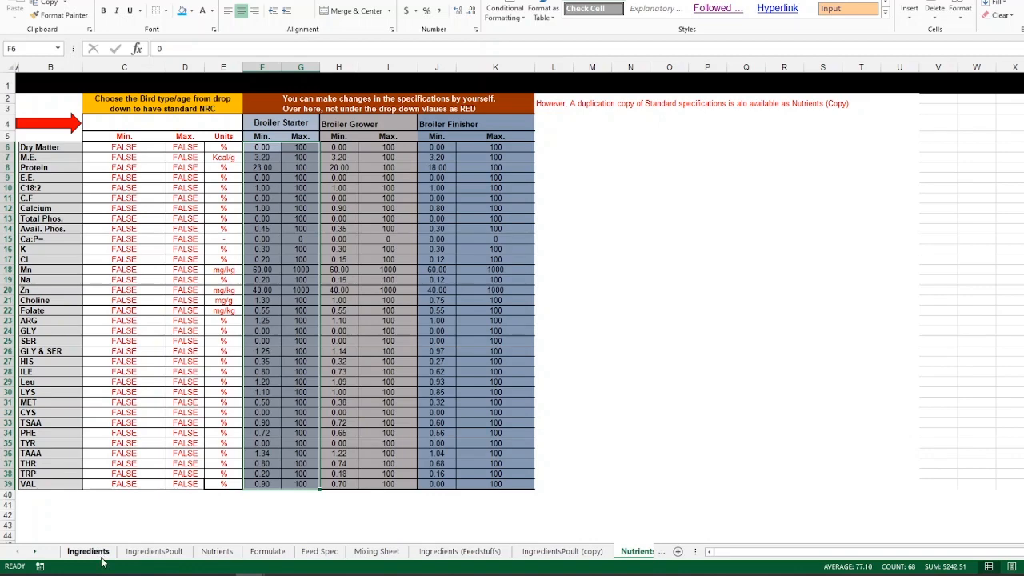
left_click(88, 552)
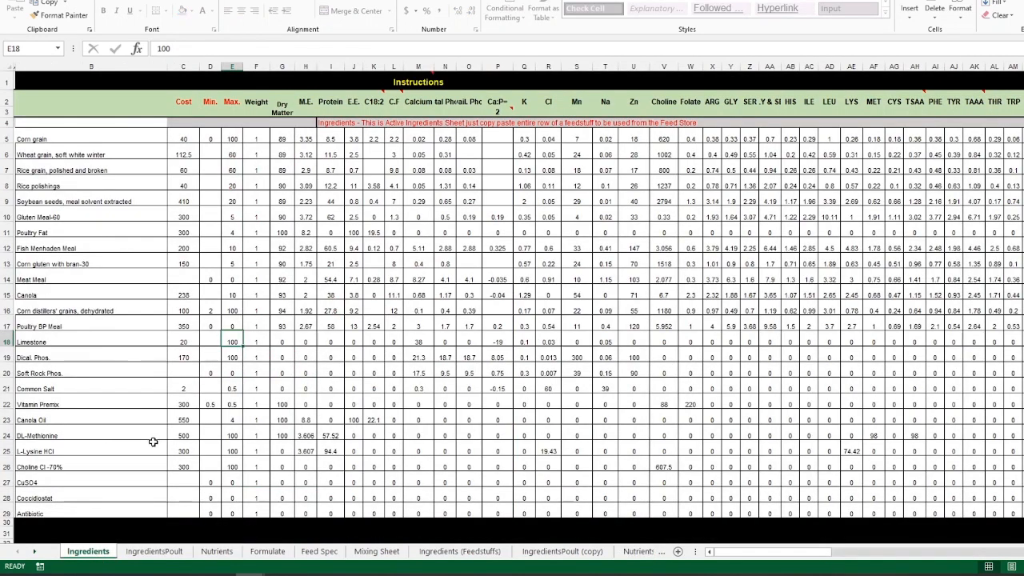